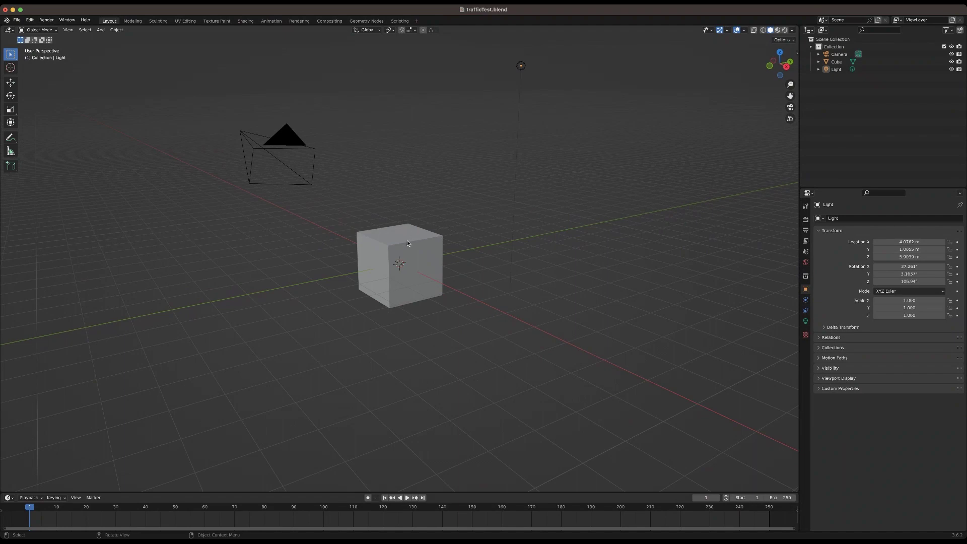
- Select the camera, the light and the cube one after another to identify the scene's objects, and clear the selection
mouse_move(407, 240)
middle_mouse_down()
mouse_move(287, 248)
mouse_move(419, 241)
mouse_move(400, 249)
middle_mouse_up()
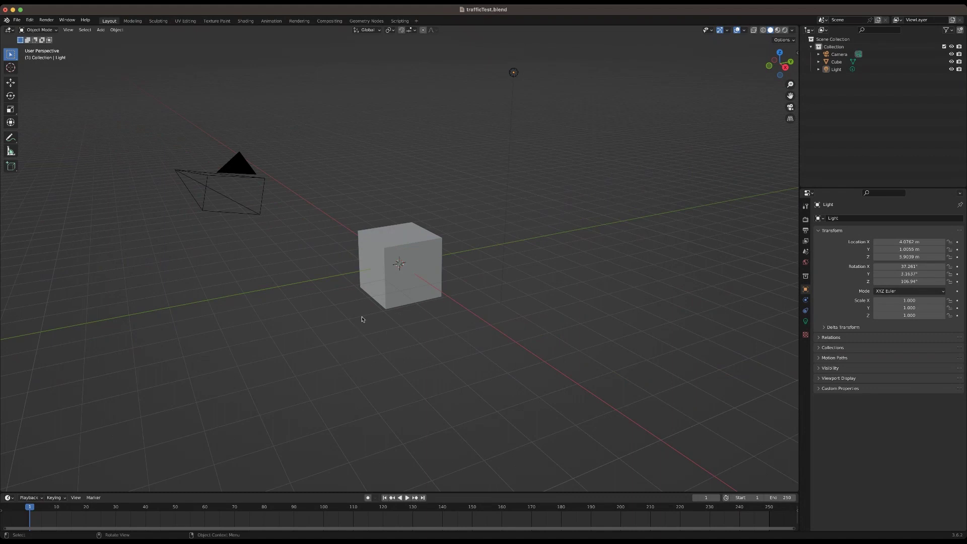
middle_click_drag(389, 317, 394, 313)
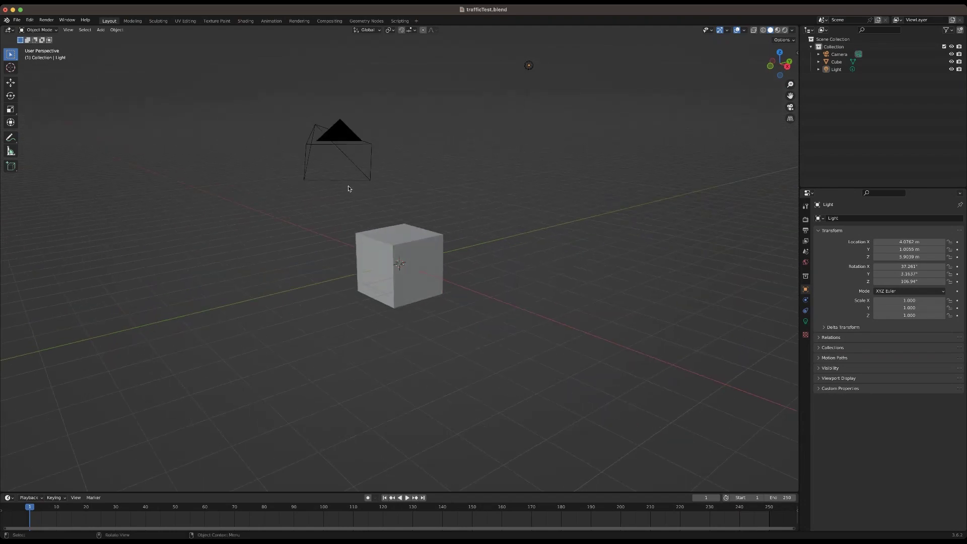
left_click(341, 153)
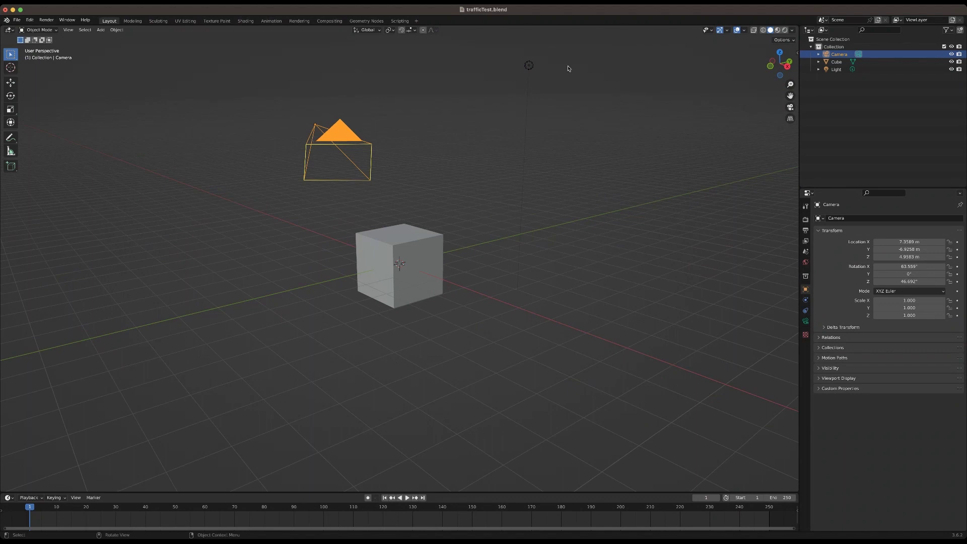
left_click(528, 68)
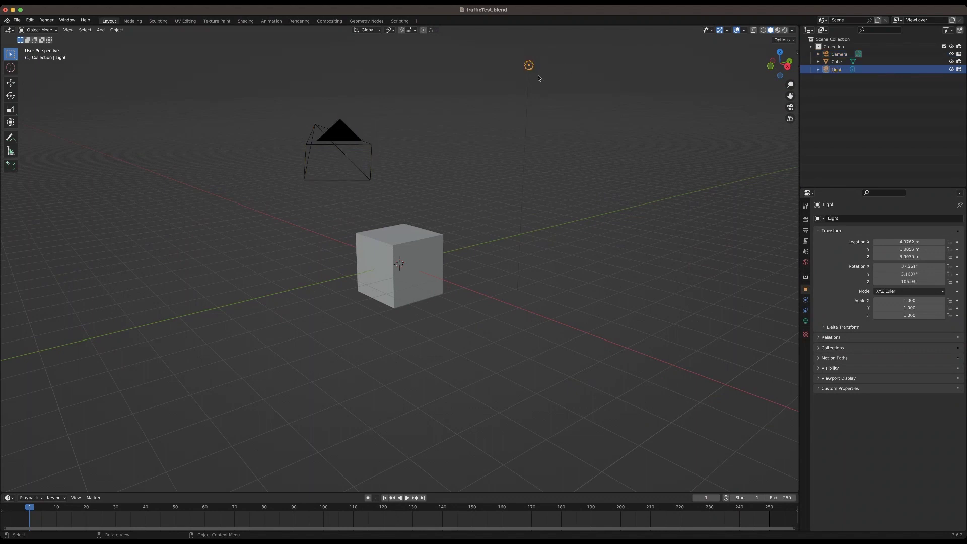
left_click(429, 237)
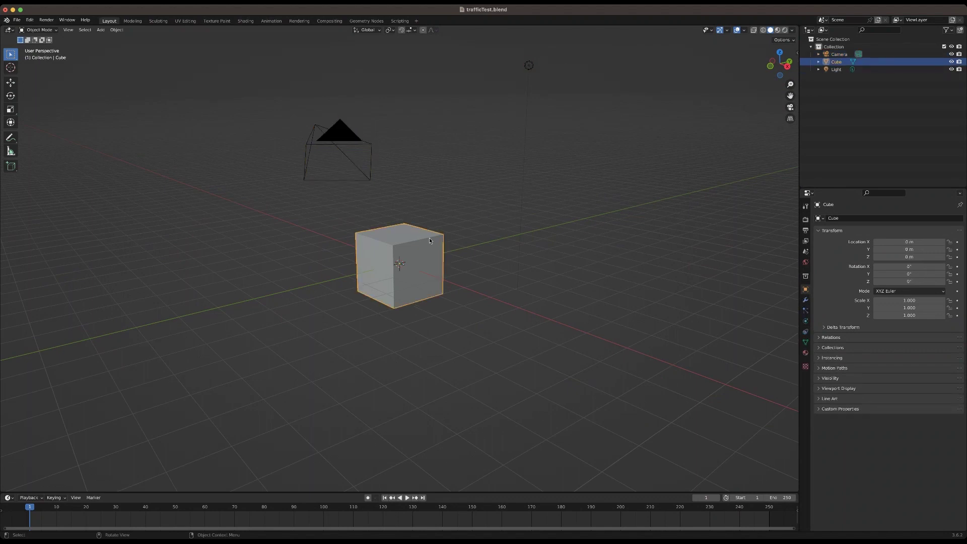
left_click(477, 228)
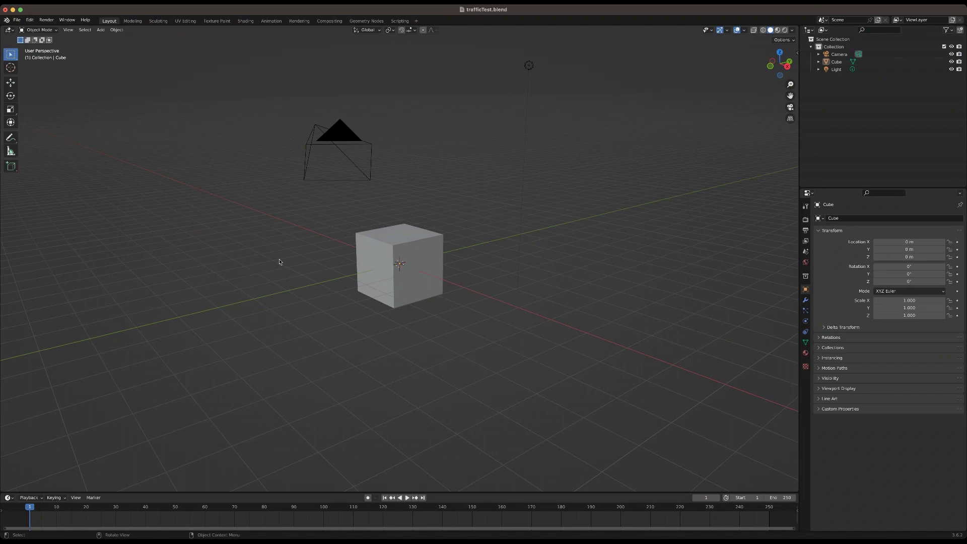
- Examine the cube and its surrounding scene from several viewing angles and with the view shifted sideways
middle_click_drag(280, 261, 308, 270)
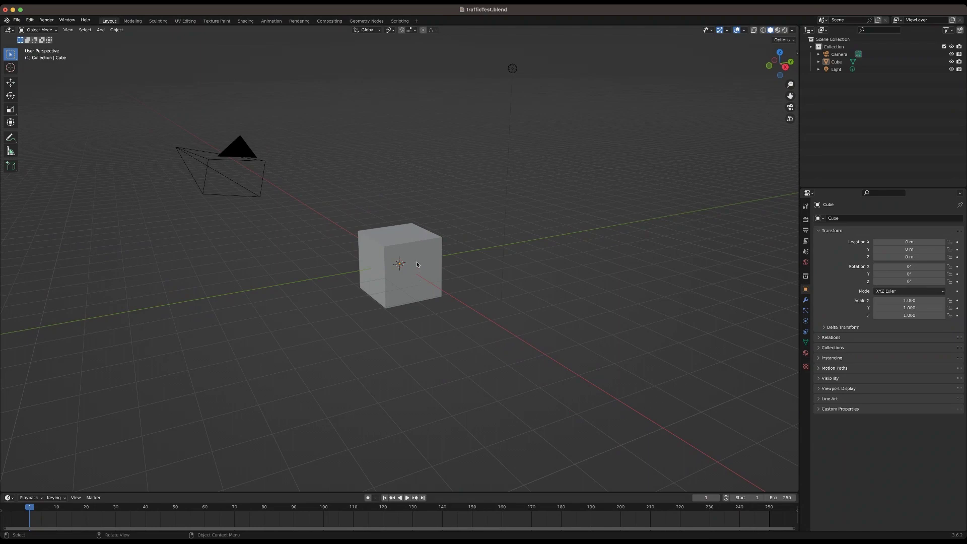
middle_click_drag(343, 282, 428, 247)
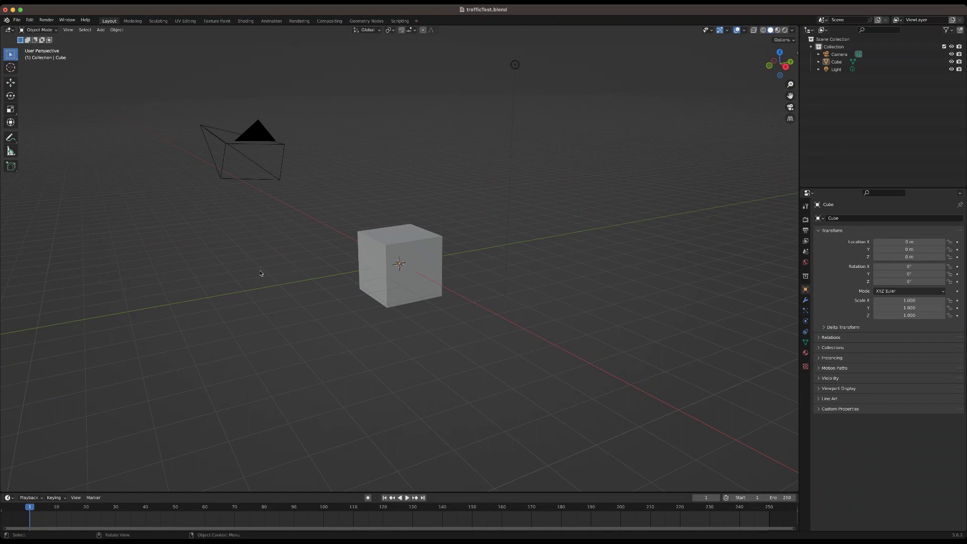
mouse_move(361, 273)
middle_mouse_down()
mouse_move(341, 287)
mouse_move(359, 287)
mouse_move(354, 272)
middle_mouse_up()
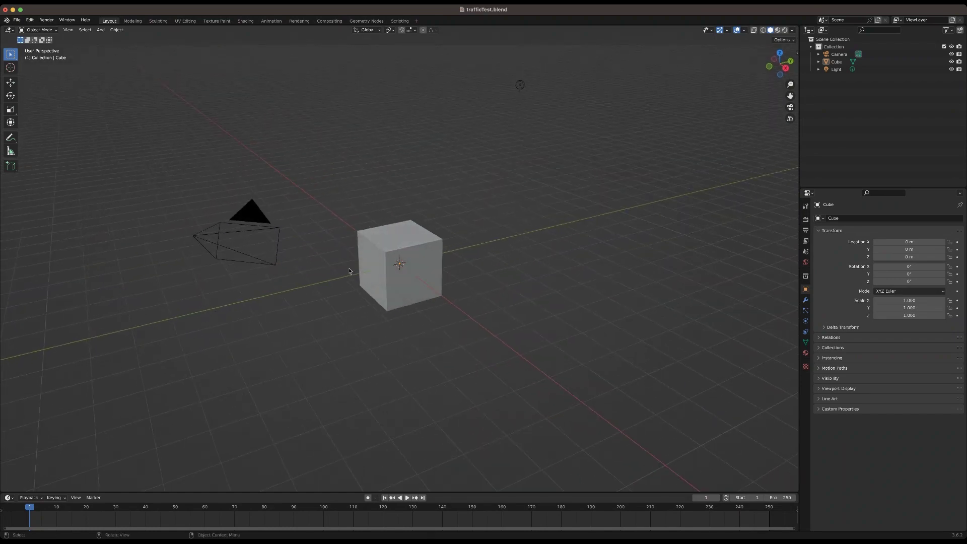
mouse_move(433, 307)
middle_mouse_down()
mouse_move(427, 291)
mouse_move(428, 302)
mouse_move(418, 301)
middle_mouse_up()
mouse_move(367, 321)
middle_mouse_down()
mouse_move(388, 341)
mouse_move(358, 320)
mouse_move(371, 291)
mouse_move(402, 304)
mouse_move(376, 324)
middle_mouse_up()
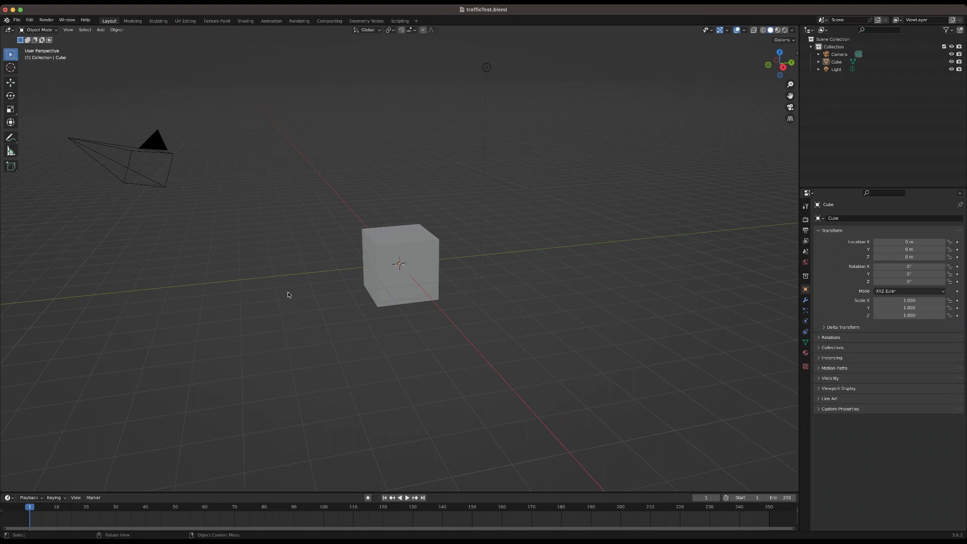
mouse_move(288, 294)
middle_mouse_down()
mouse_move(300, 287)
mouse_move(300, 298)
mouse_move(251, 296)
mouse_move(255, 276)
mouse_move(287, 256)
mouse_move(349, 259)
mouse_move(348, 308)
mouse_move(274, 308)
mouse_move(302, 291)
middle_mouse_up()
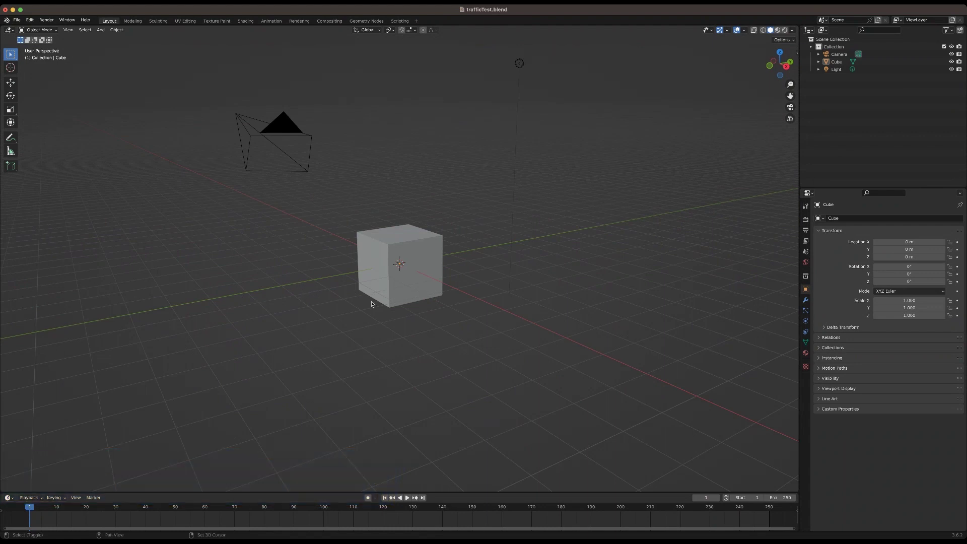
middle_click_drag(350, 301, 452, 303, "shift")
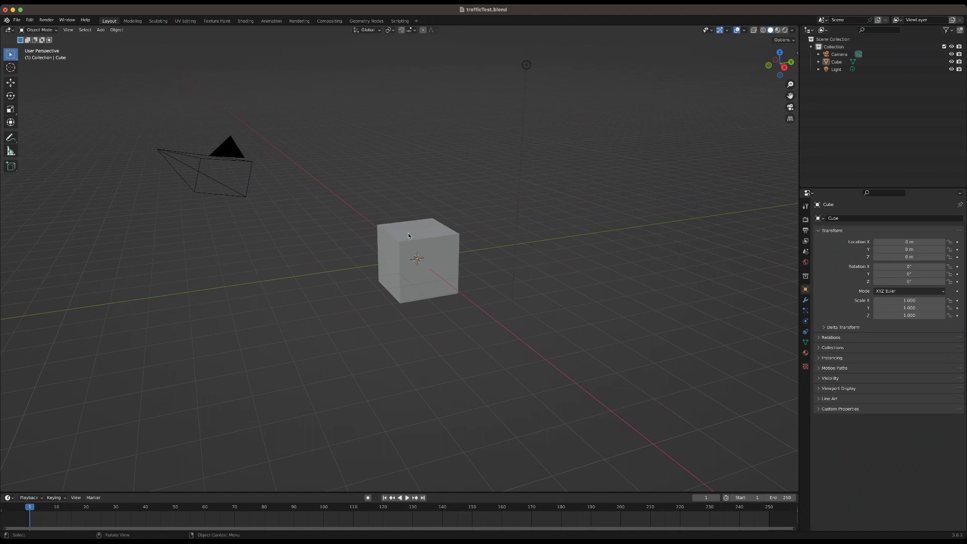
- Put the cube in Edit Mode and select individual corner vertices of its upper face
left_click(43, 30)
left_click(36, 28)
left_click(33, 29)
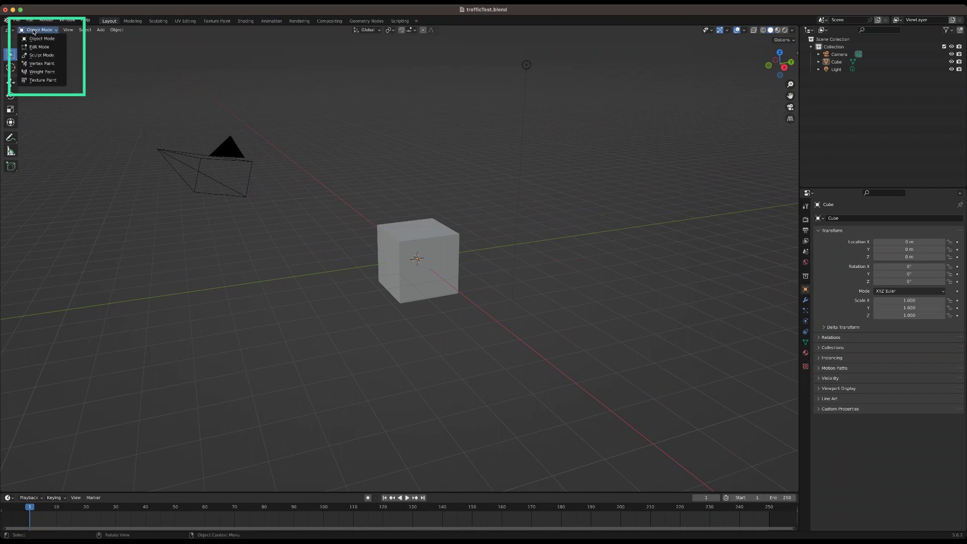
left_click(40, 47)
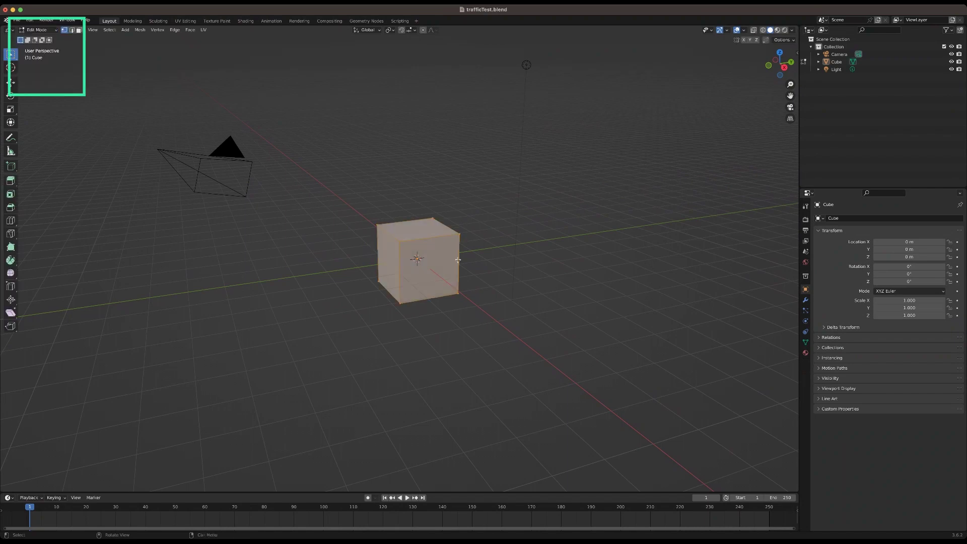
left_click(398, 242)
left_click(459, 234)
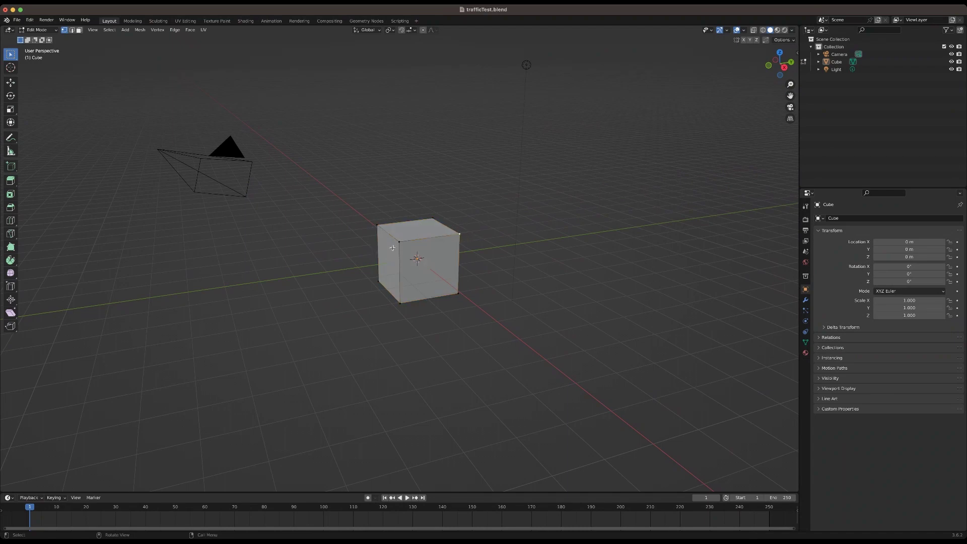
left_click(413, 232)
left_click(378, 226)
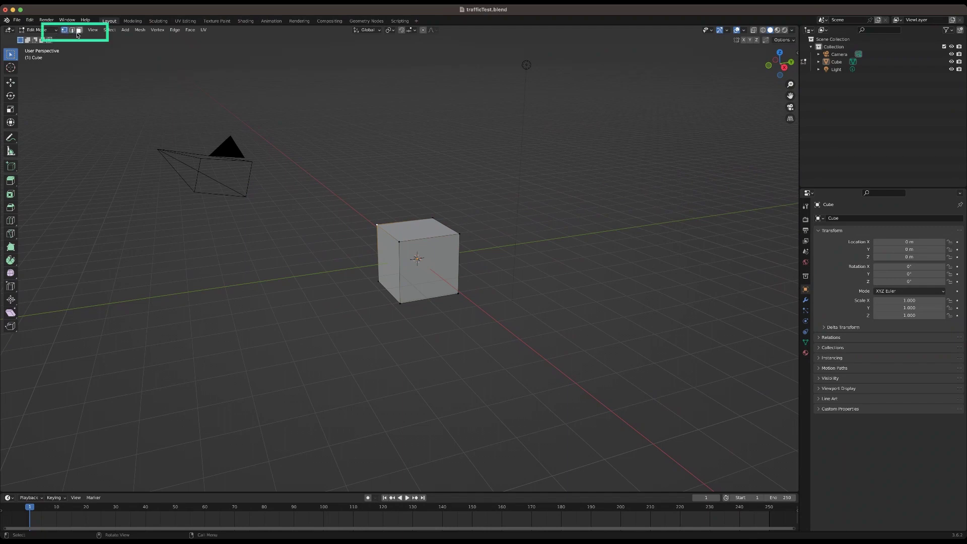
- Change to face selection, pick a side face of the cube and finish with only the top face selected
left_click(78, 32)
left_click(433, 258)
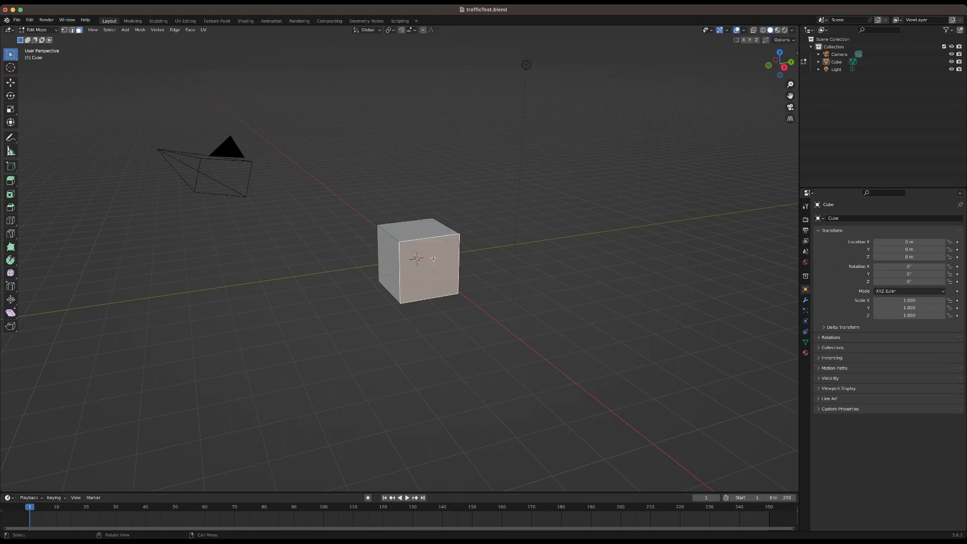
left_click(426, 227)
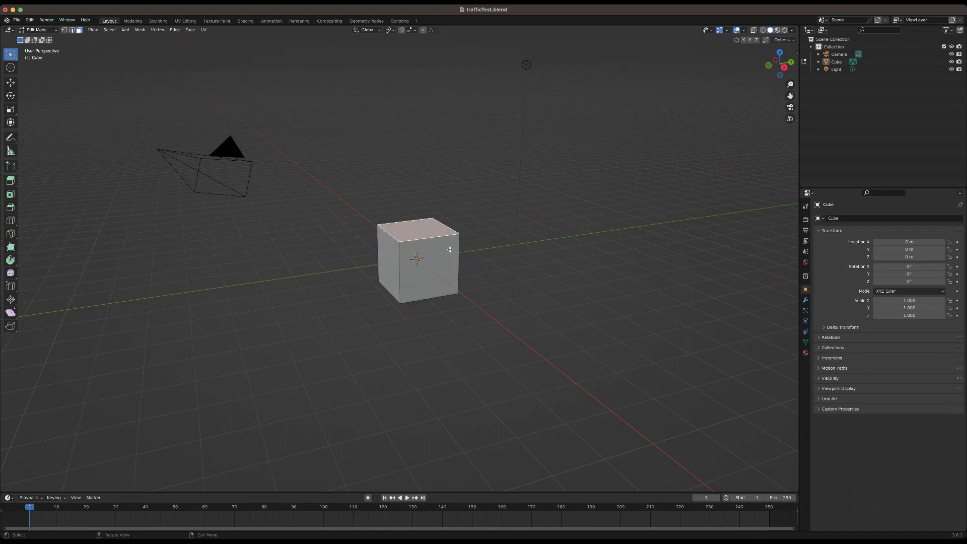
left_click(448, 265)
left_click(422, 231)
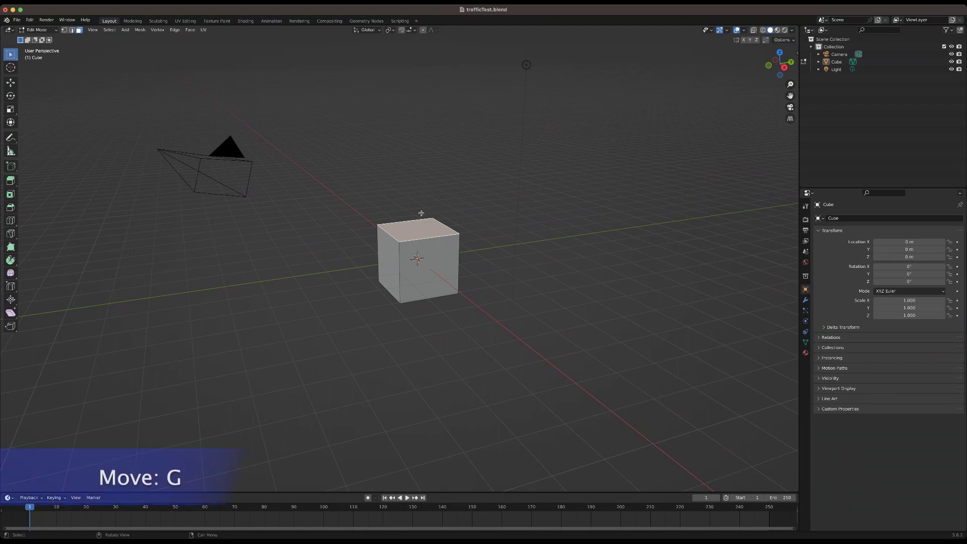
- Try moving the cube's top face freely and along the global Y, X and Z axes, and cancel the move
key("g")
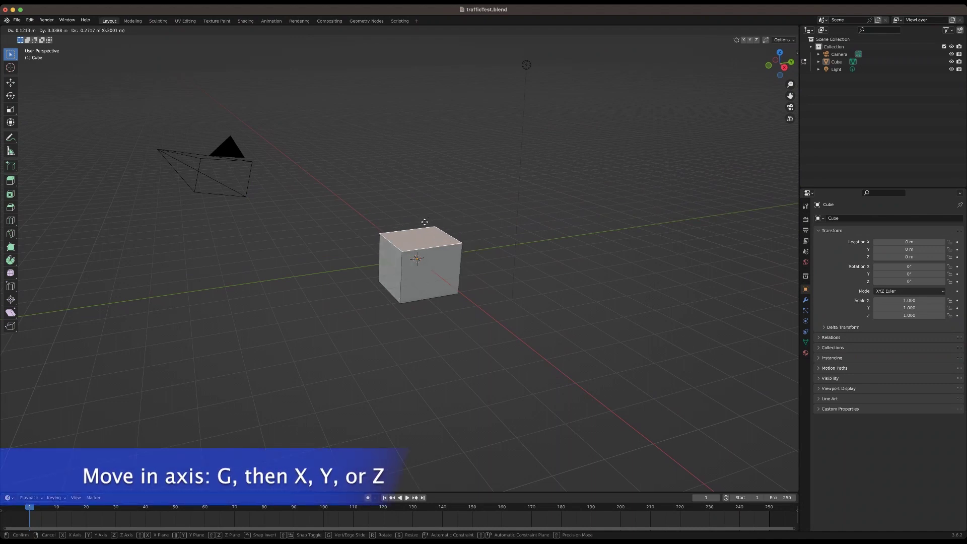
key("y")
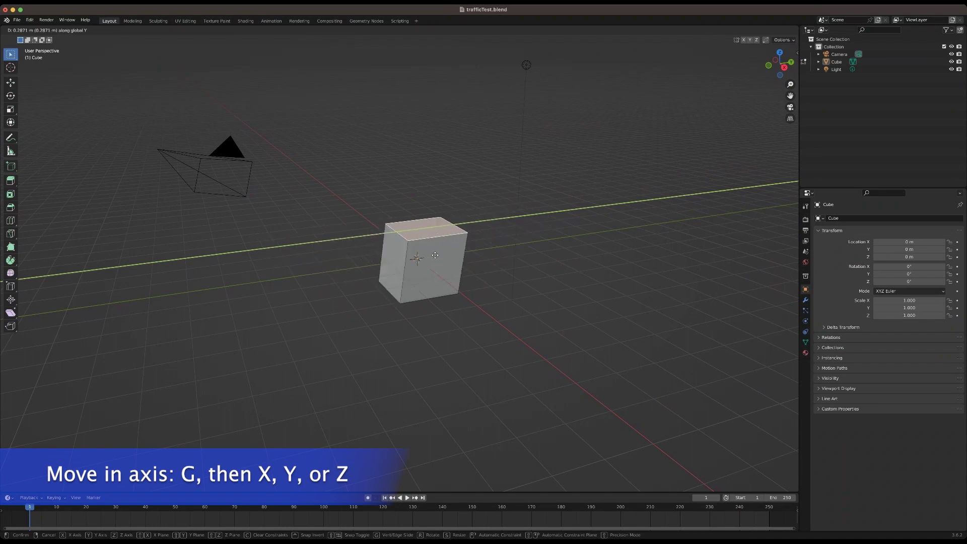
key("x")
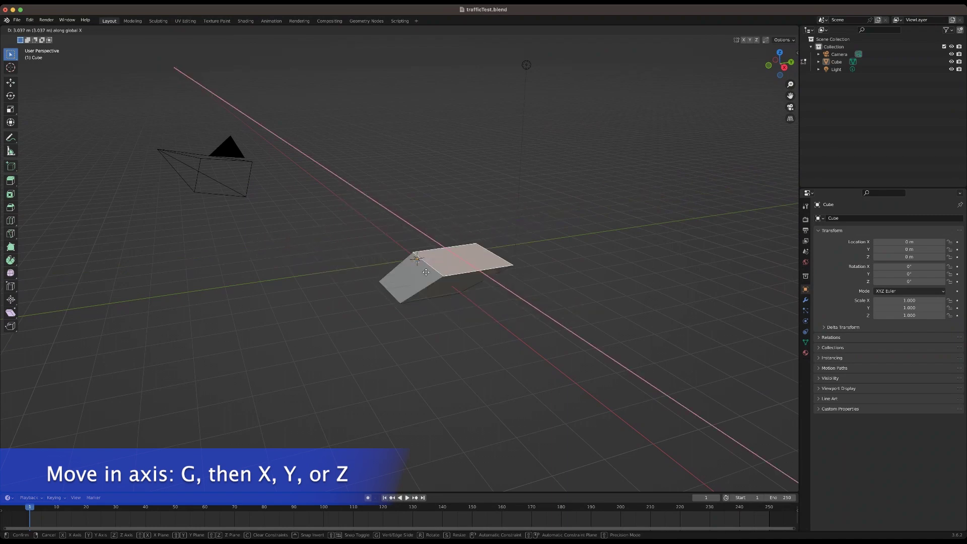
key("z")
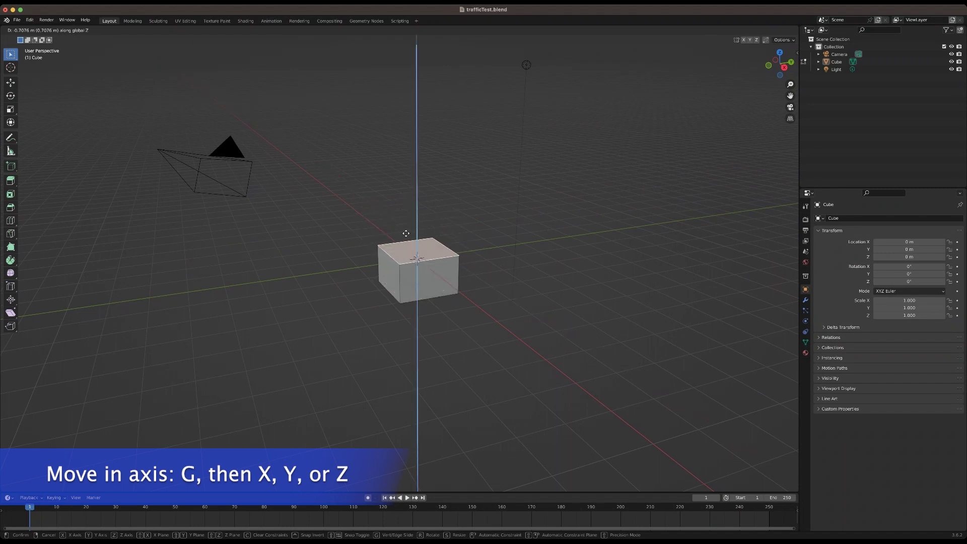
key("Escape")
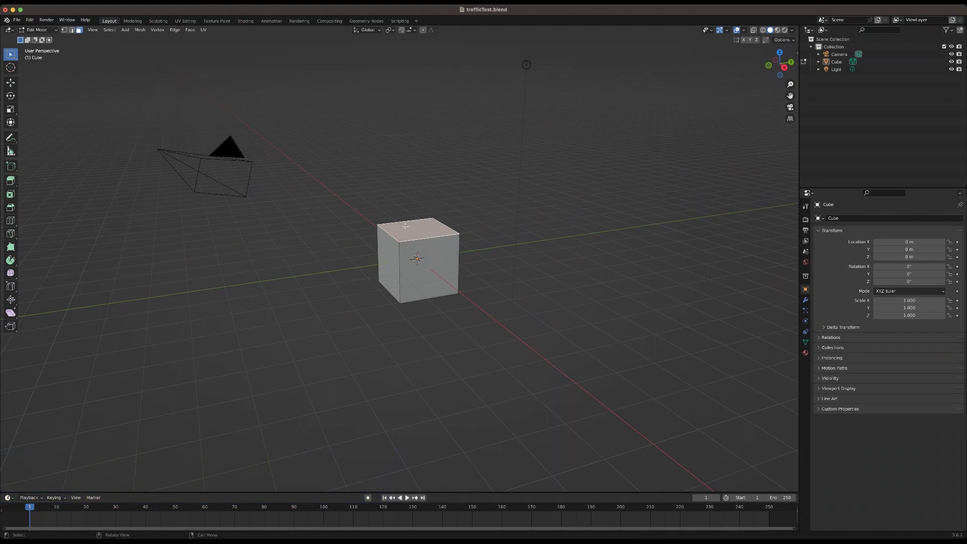
- Try rotating the cube's top face freely and about the global X, Y and Z axes, and cancel the rotation
middle_click_drag(405, 226, 419, 247)
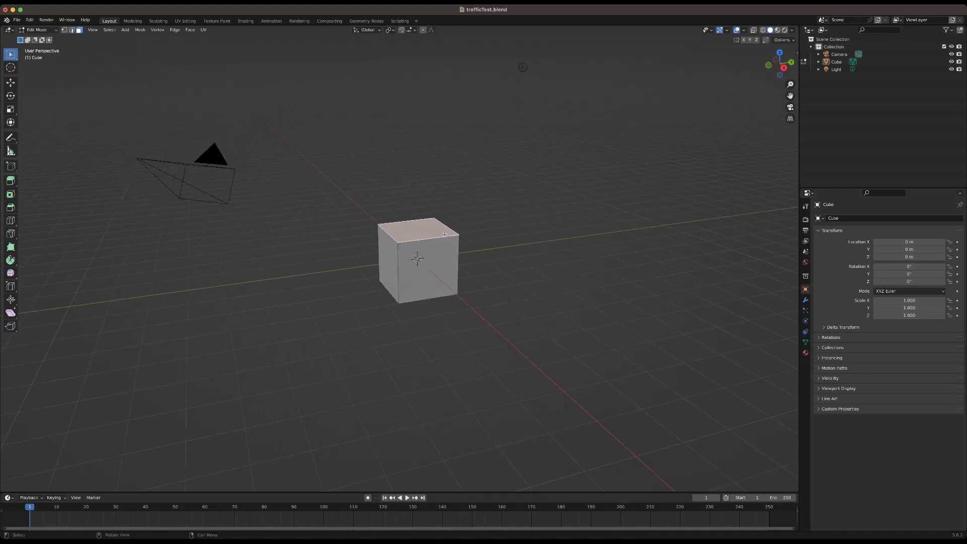
key("r")
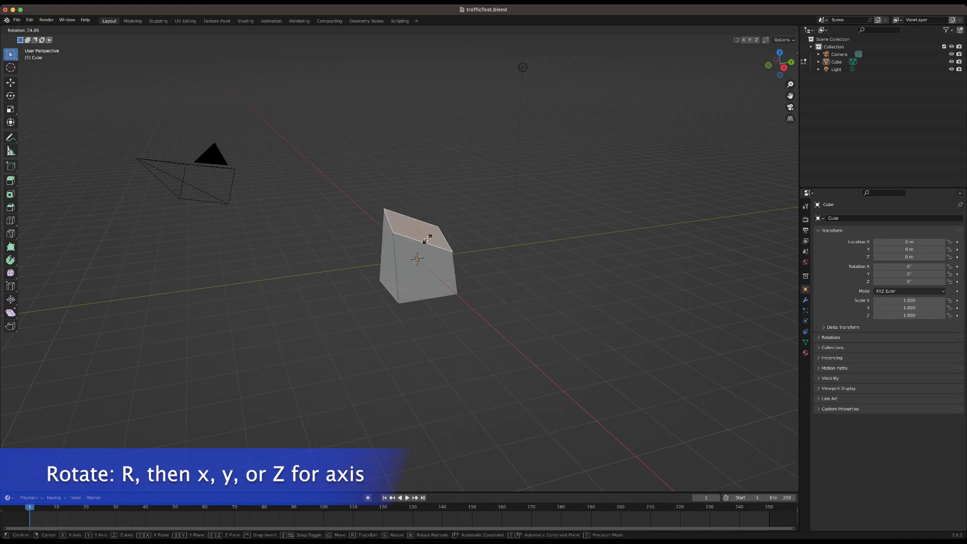
key("x")
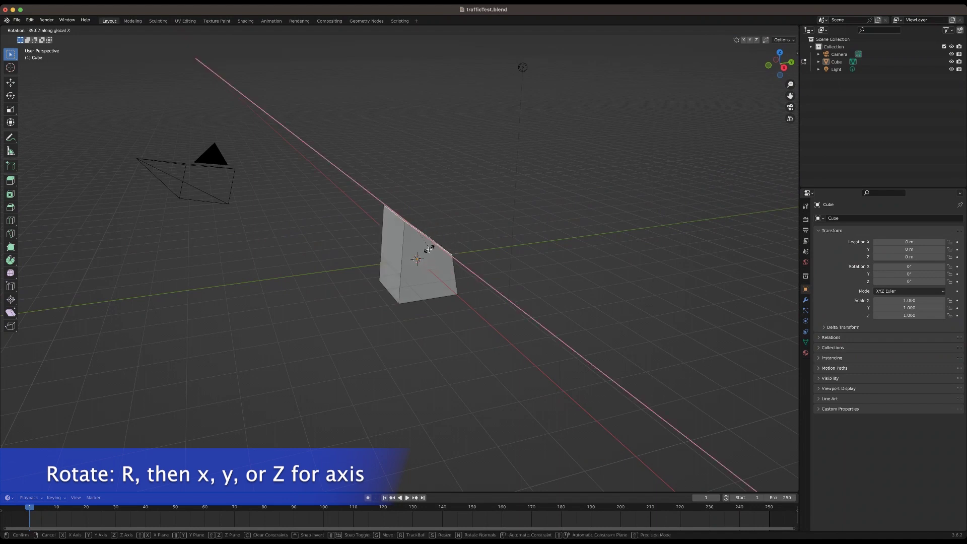
key("y")
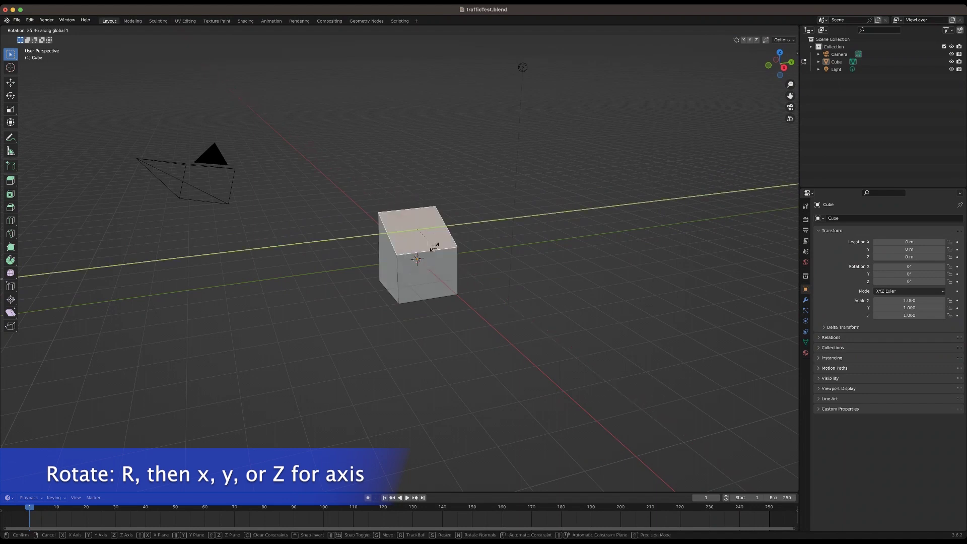
key("z")
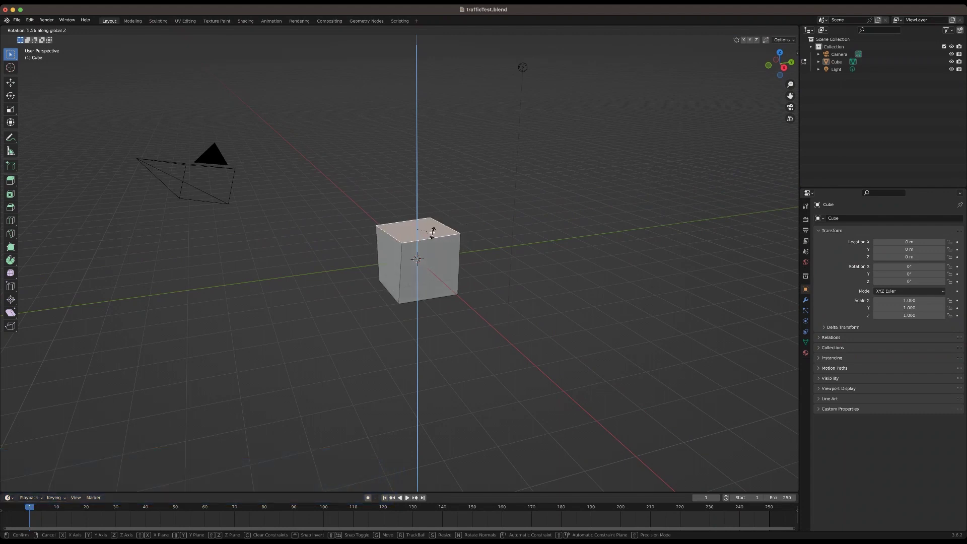
key("Escape")
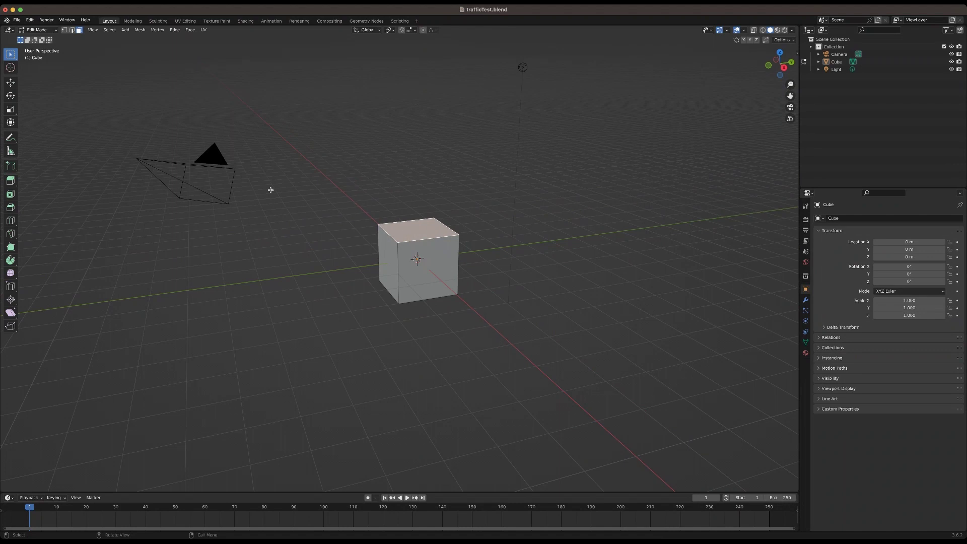
- Return to Object Mode and select the whole cube
left_click(39, 30)
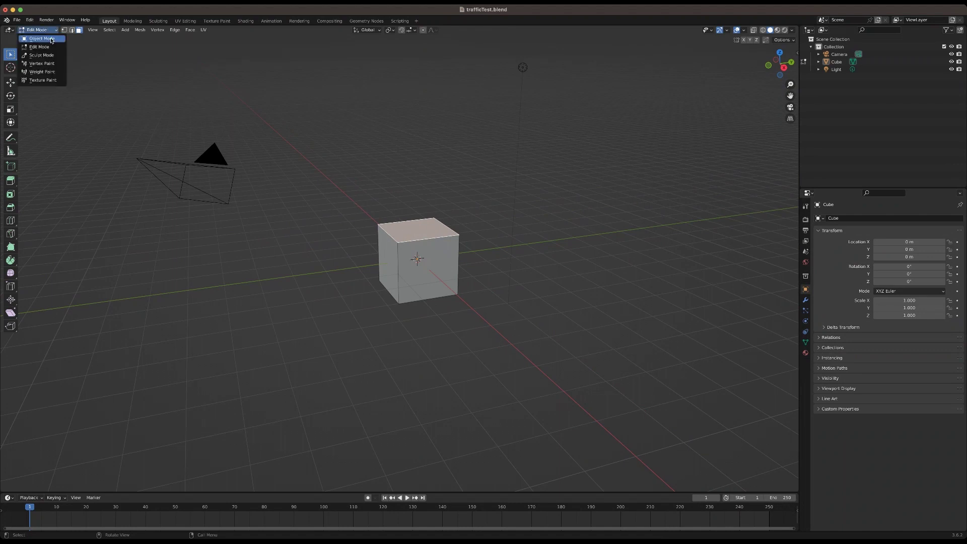
left_click(36, 36)
left_click(420, 236)
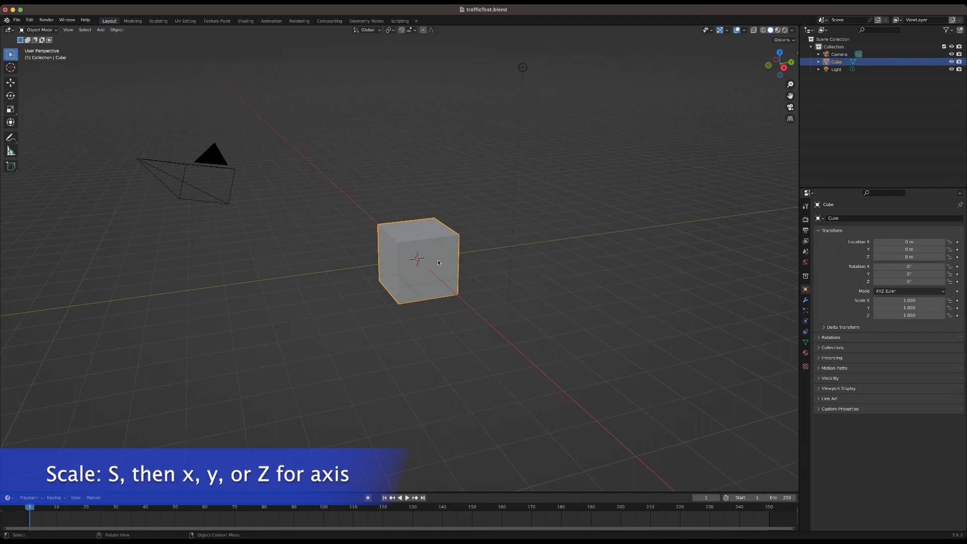
- Try scaling the cube freely and along the global X and Y axes, and apply a Z scale of about 0.92
key("s")
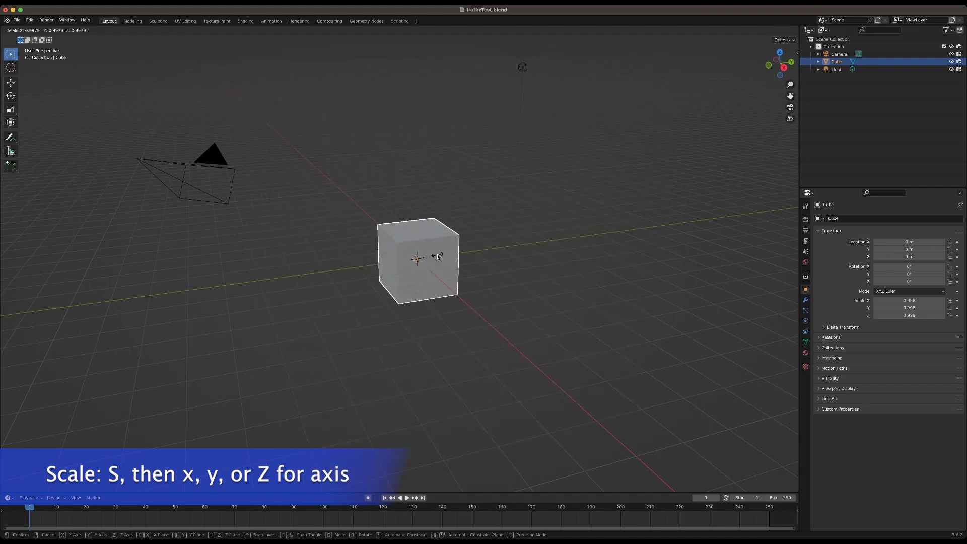
key("x")
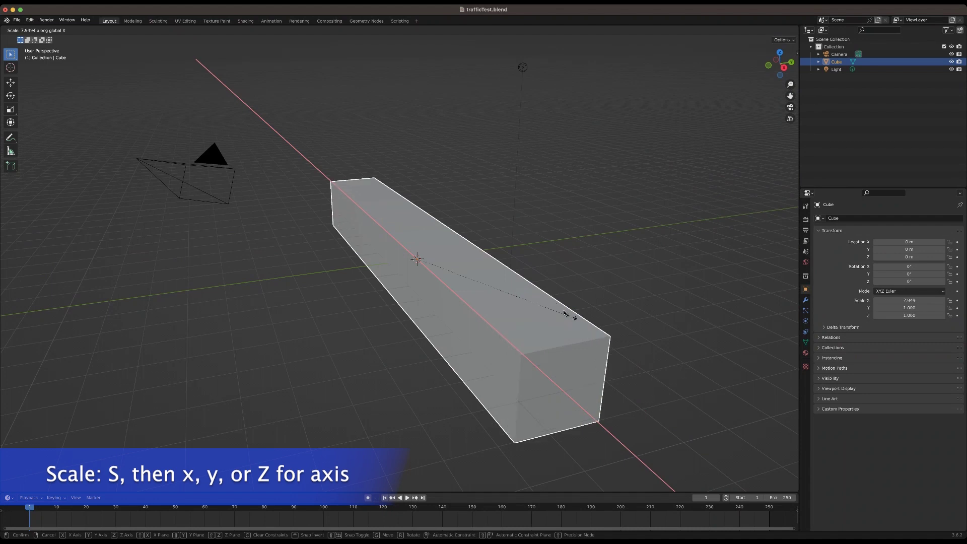
key("y")
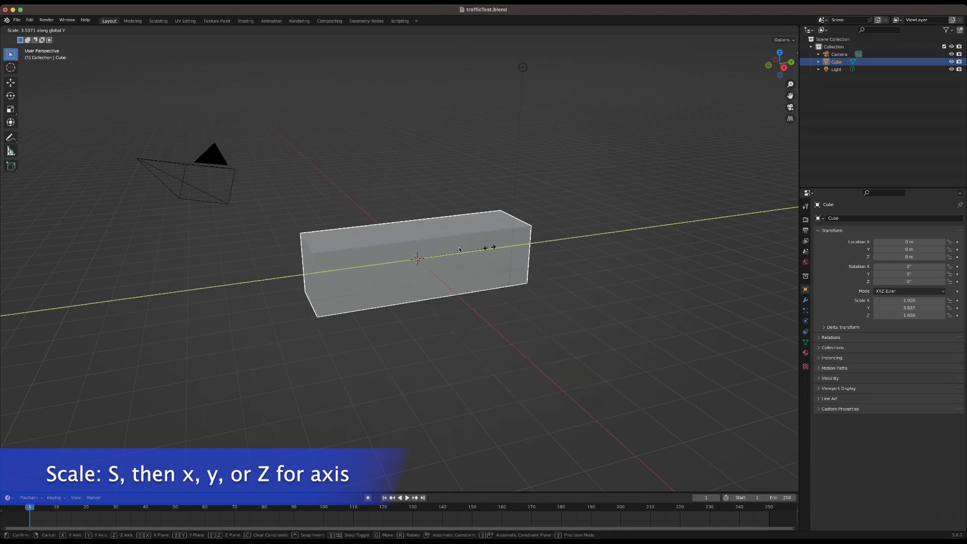
key("z")
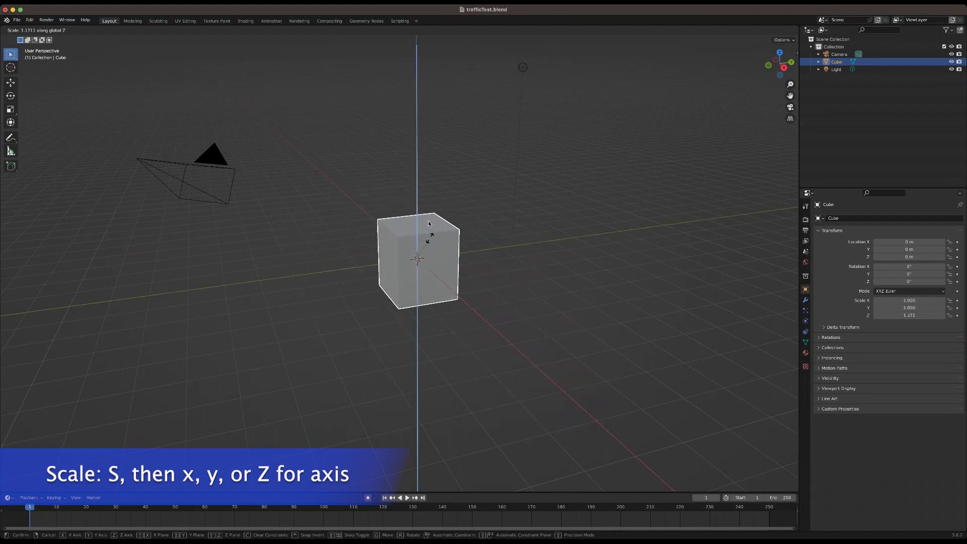
left_click(427, 245)
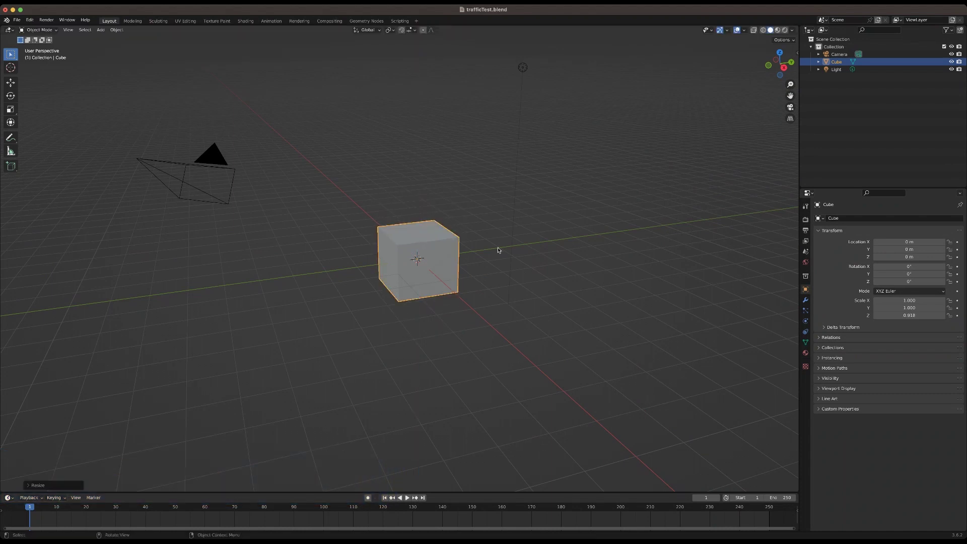
- Clear the selection, reselect the cube in Object Mode and delete it from the scene
middle_click_drag(393, 294, 401, 304)
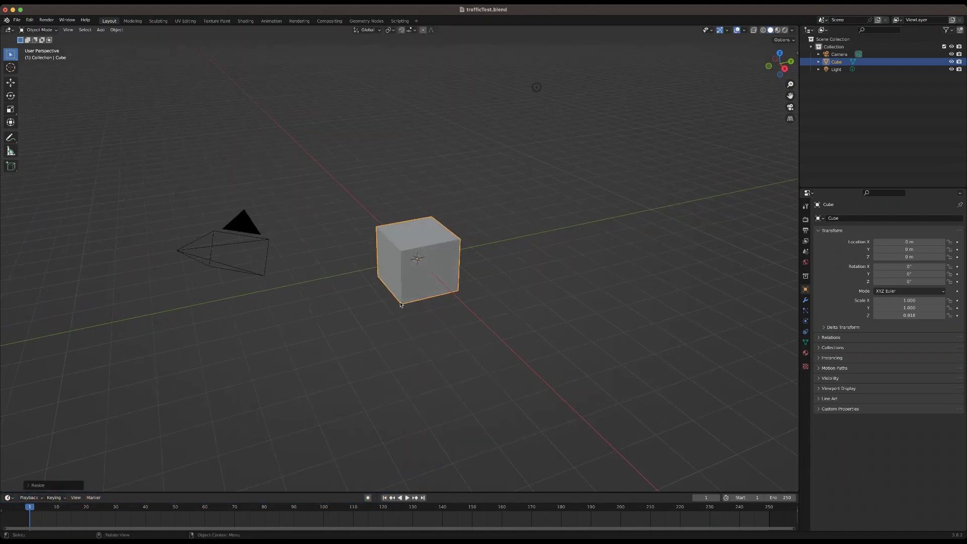
left_click(330, 214)
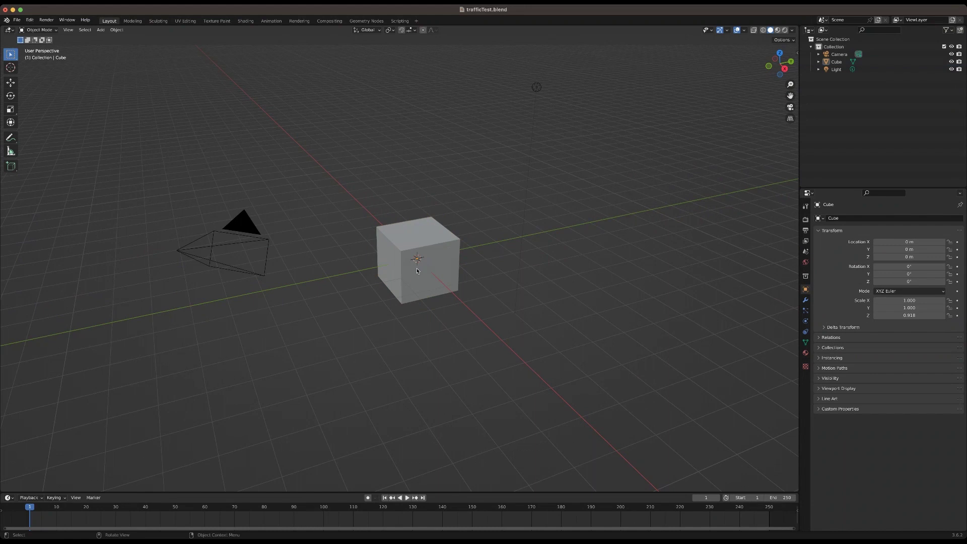
left_click(420, 227)
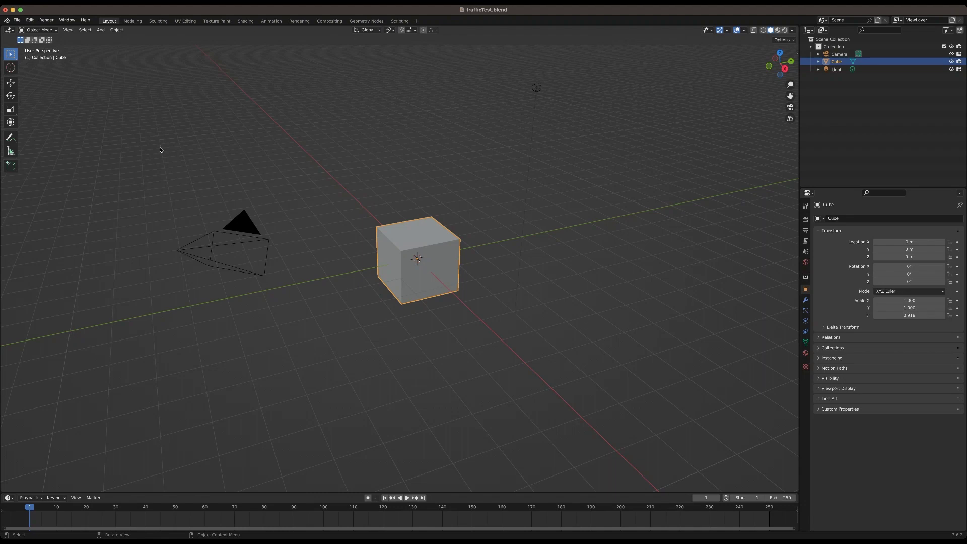
left_click(27, 30)
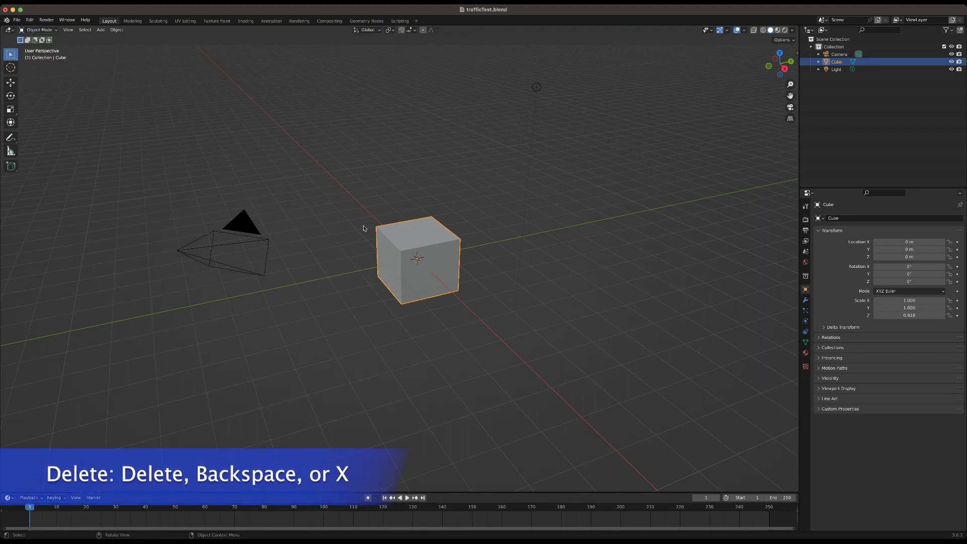
key("Delete")
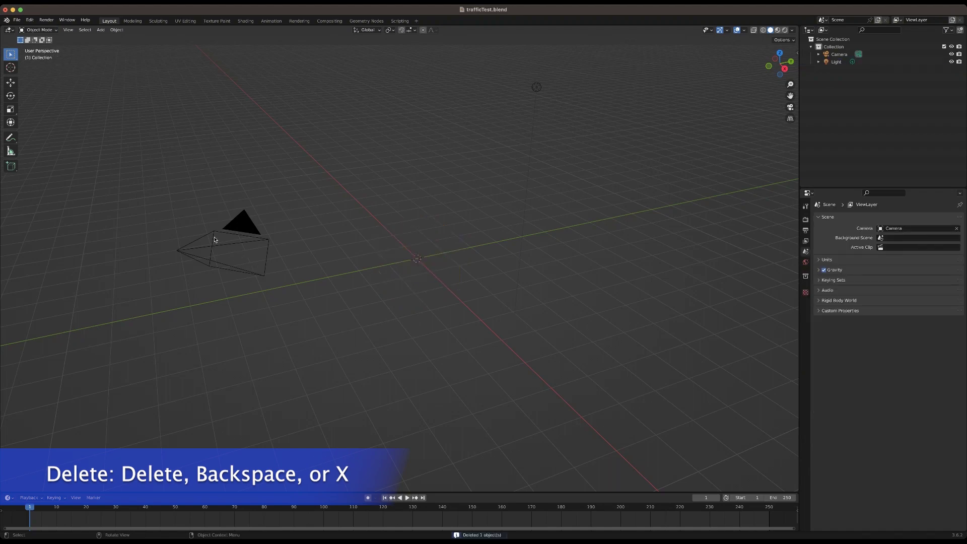
- Select the camera and the light in turn, and save the scene as trafficTest.blend
left_click(232, 232)
left_click(540, 94)
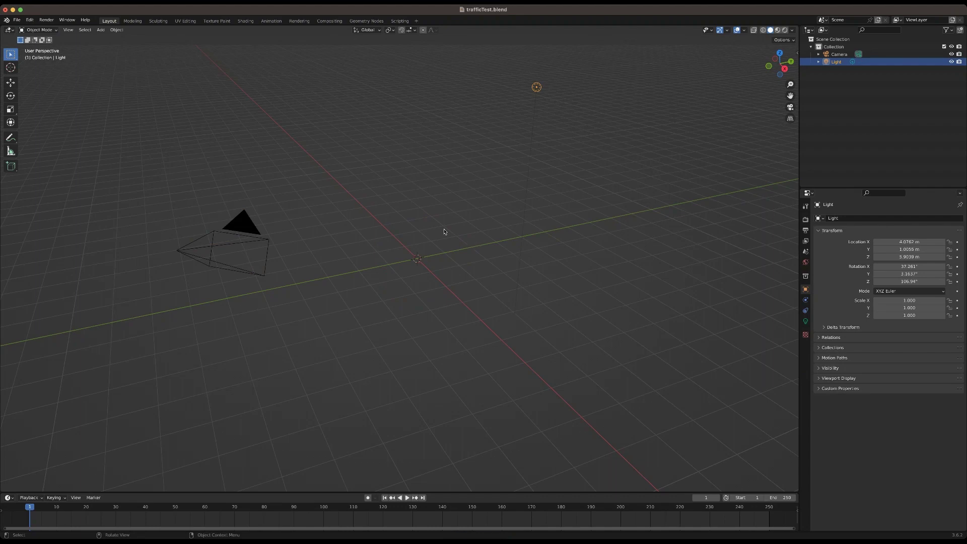
mouse_move(427, 269)
middle_mouse_down()
mouse_move(408, 287)
mouse_move(380, 279)
mouse_move(437, 272)
mouse_move(427, 271)
middle_mouse_up()
left_click(17, 20)
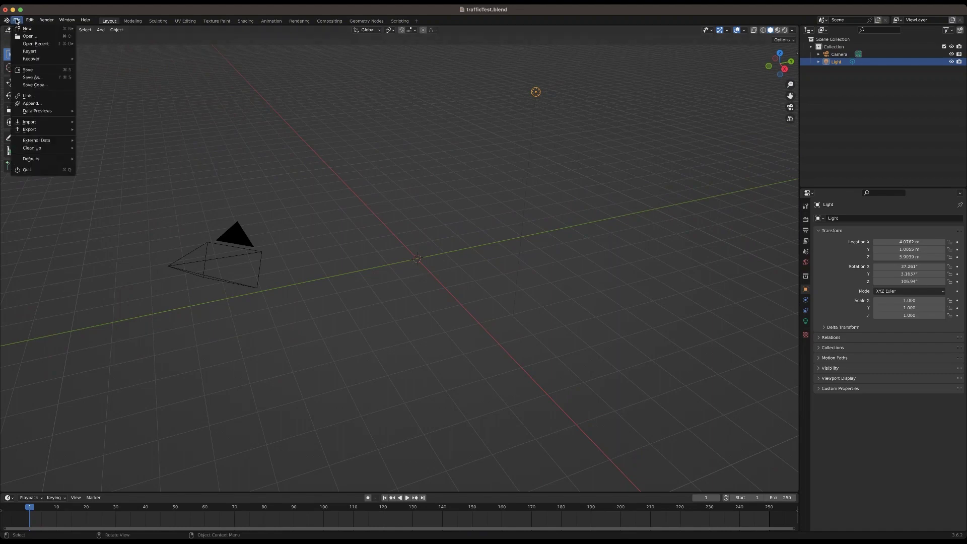
left_click(64, 78)
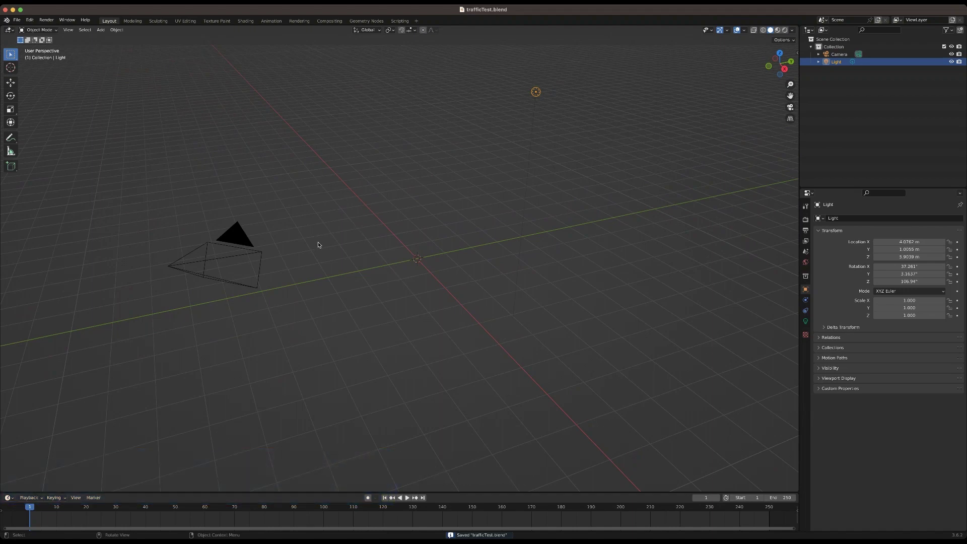
- Deselect everything and add a mesh plane at the world origin
middle_click_drag(382, 302, 379, 293)
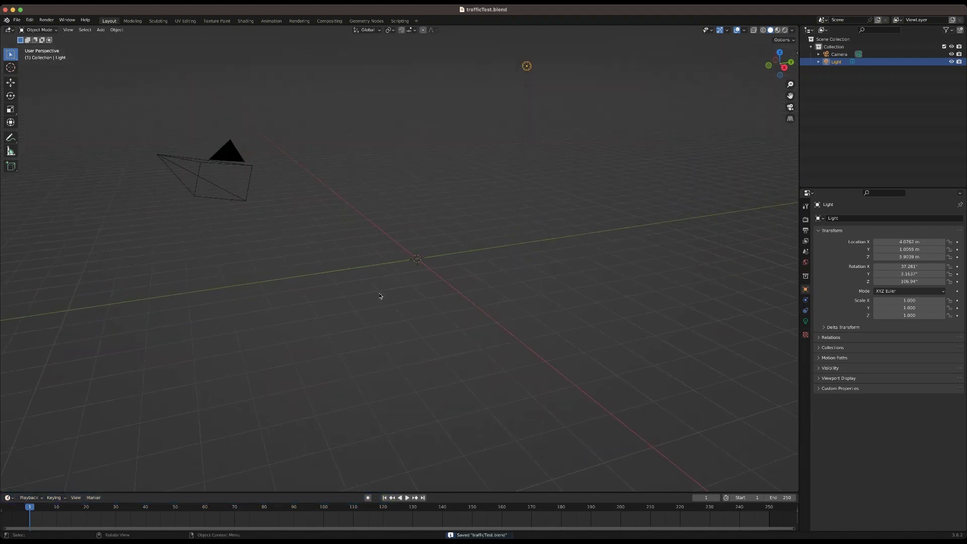
left_click(381, 295)
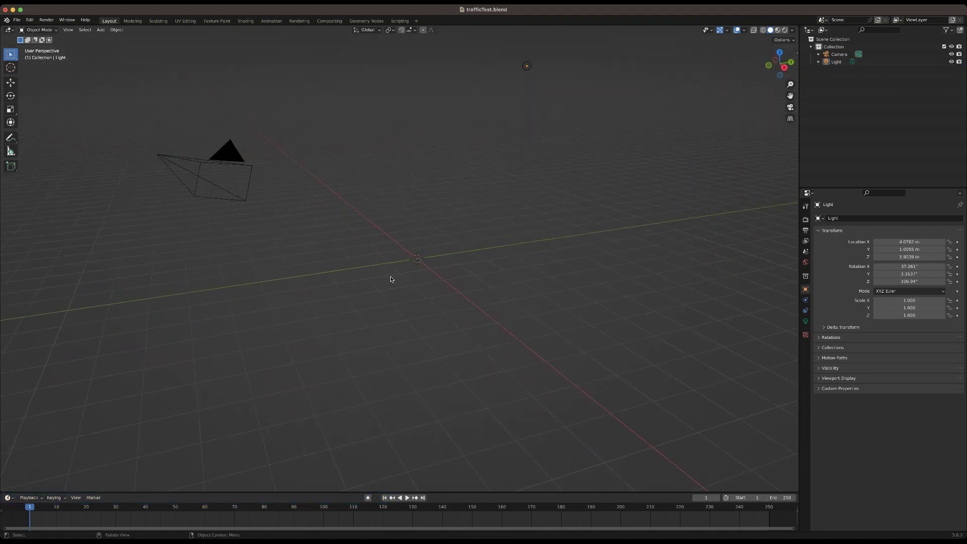
right_click(300, 231)
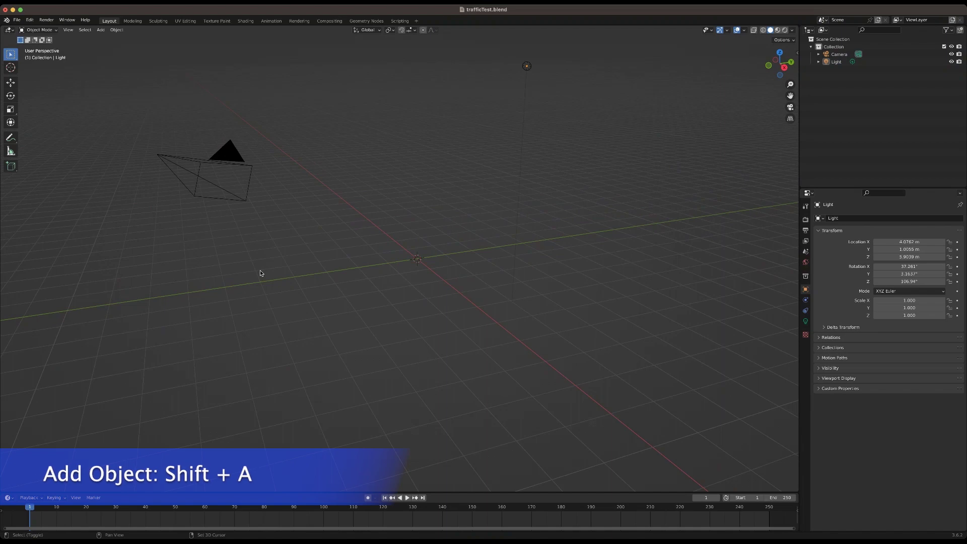
key("shift+a")
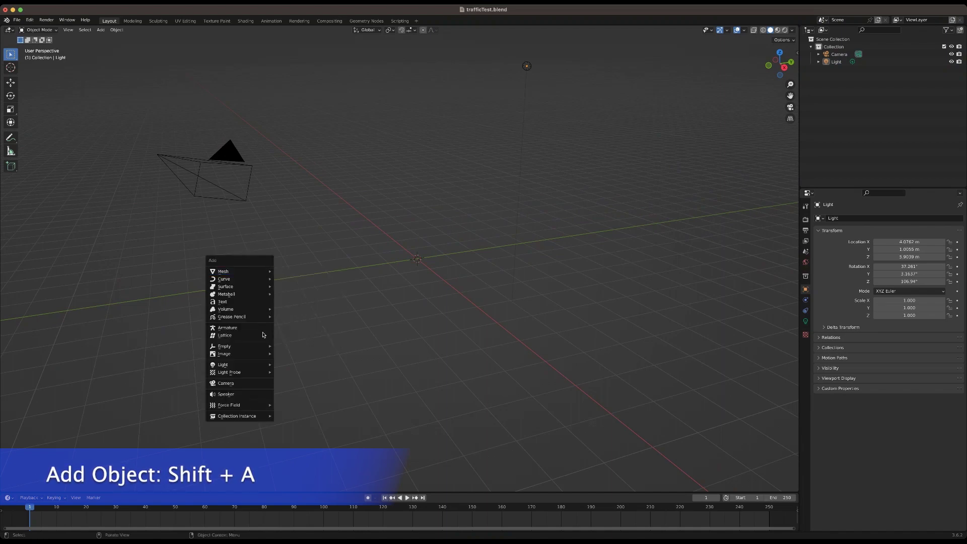
mouse_move(242, 273)
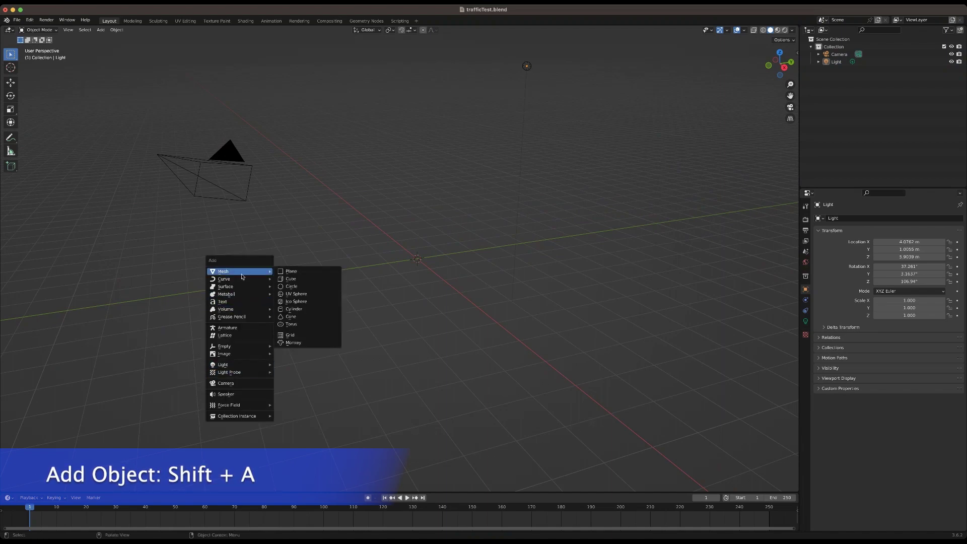
left_click(306, 271)
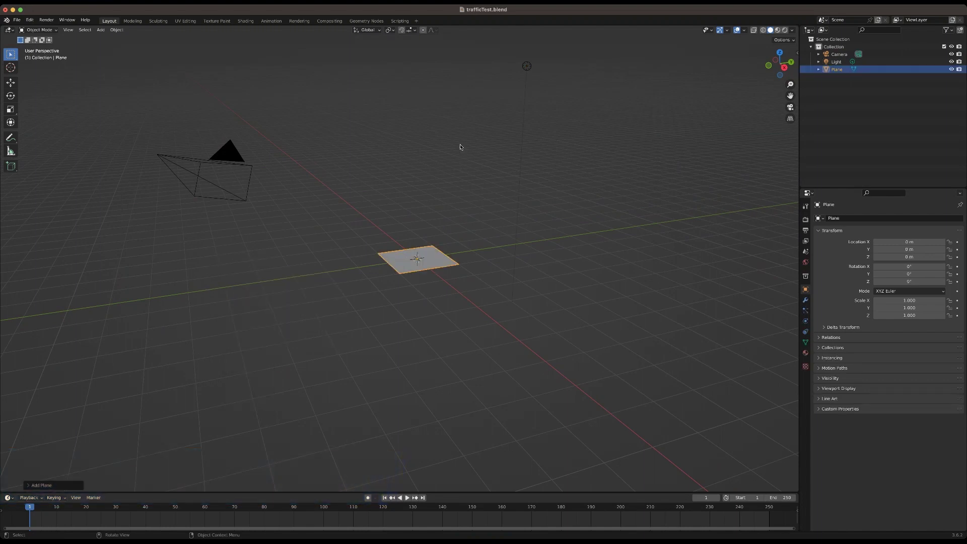
- Scale the plane uniformly to about 3.41 times its size
mouse_move(422, 306)
middle_mouse_down()
mouse_move(438, 300)
mouse_move(437, 329)
mouse_move(410, 303)
mouse_move(409, 279)
mouse_move(559, 267)
mouse_move(410, 280)
mouse_move(357, 308)
mouse_move(420, 293)
middle_mouse_up()
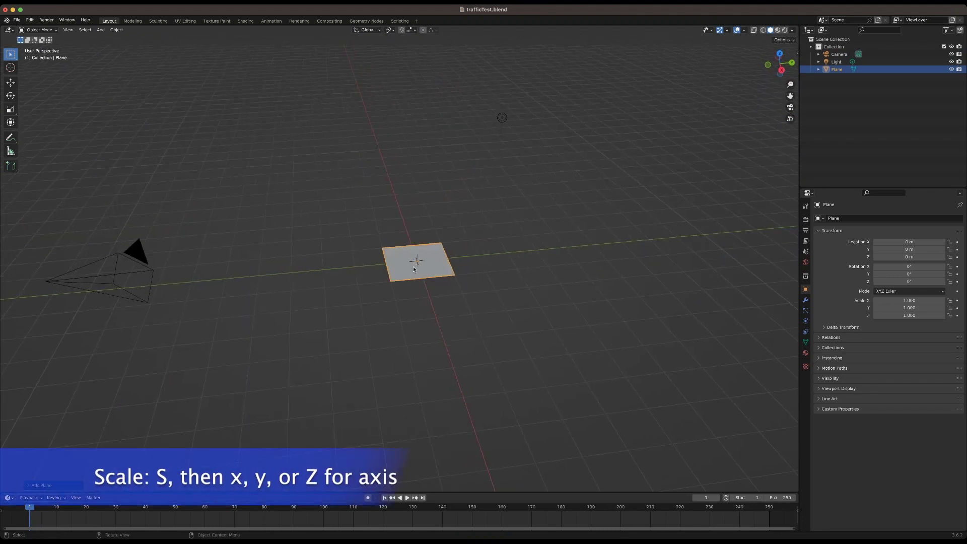
key("s")
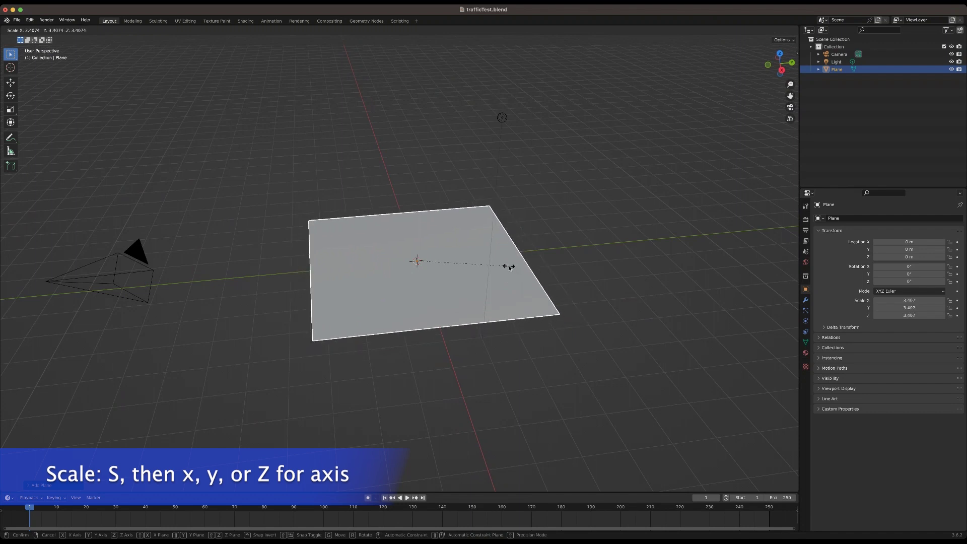
left_click(509, 268)
- Enter Edit Mode on the plane and select its face
middle_click_drag(338, 216, 371, 296)
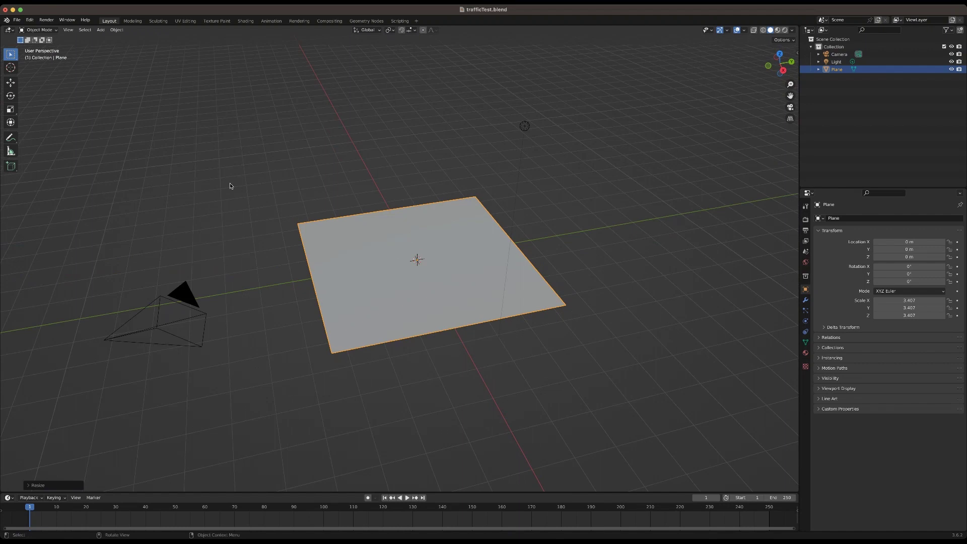
left_click(55, 32)
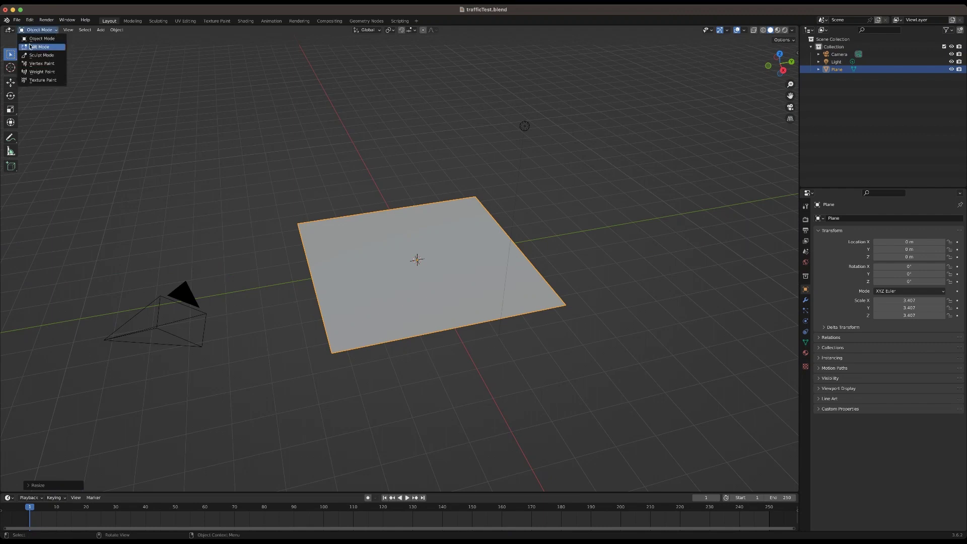
left_click(56, 32)
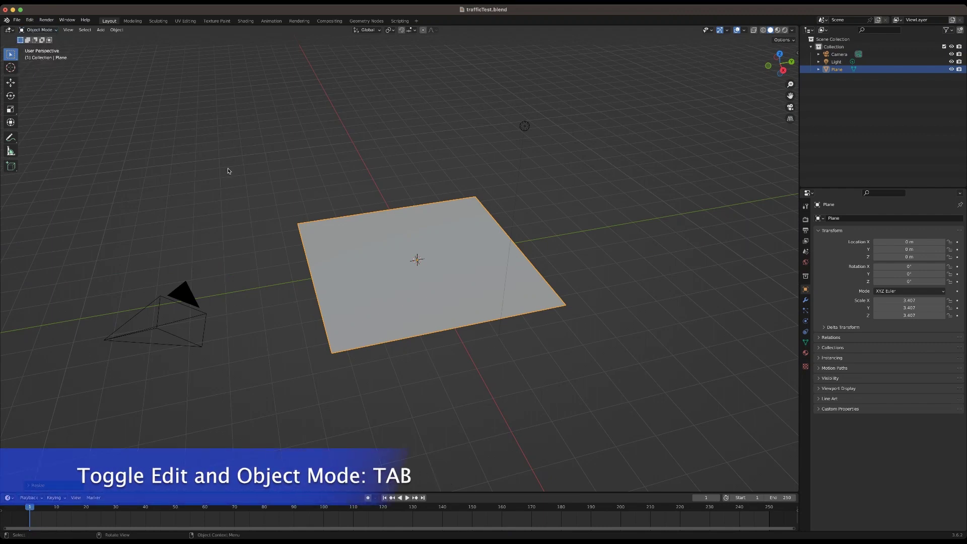
key("Tab")
middle_click_drag(263, 170, 378, 270)
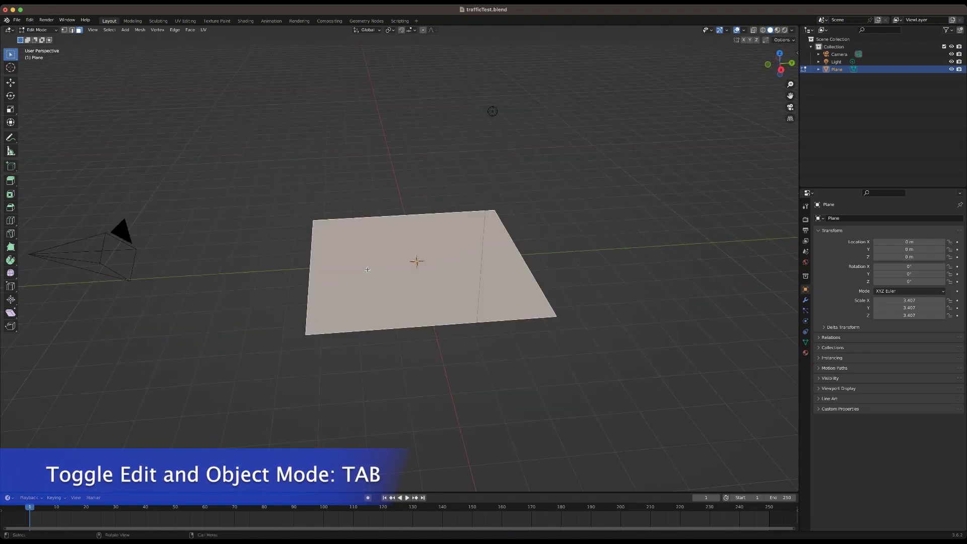
left_click(253, 238)
left_click(412, 243)
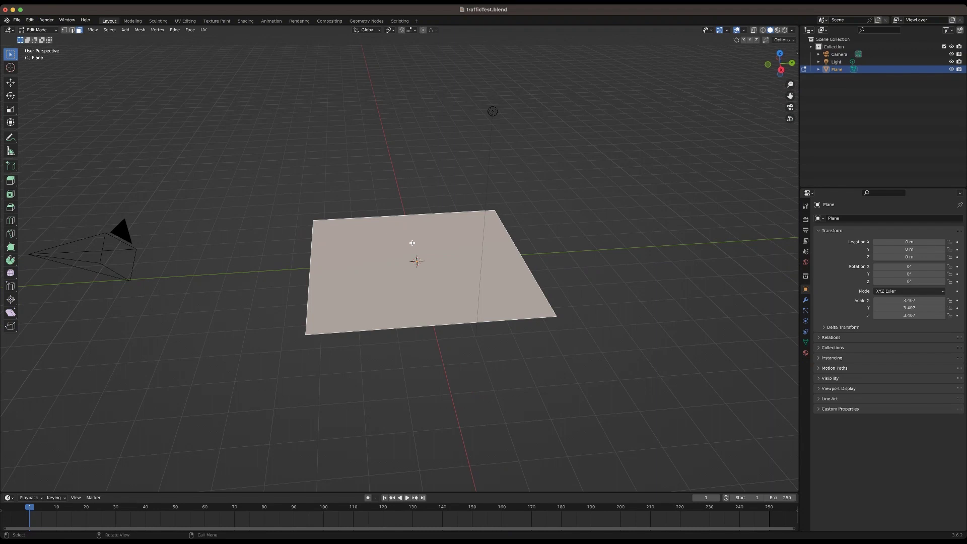
- Extrude the plane's face slightly upward with the Extrude Region tool to form a thin slab
left_click(11, 181)
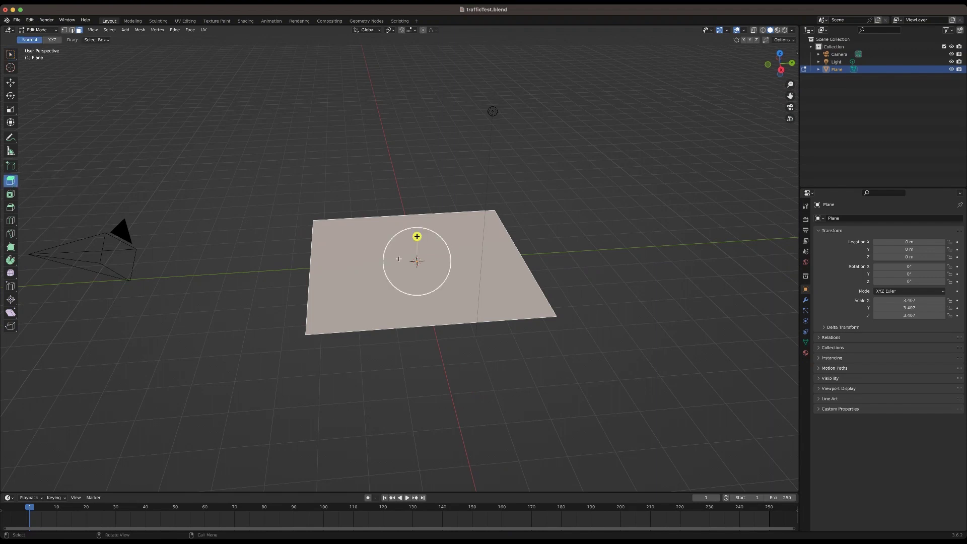
mouse_move(417, 236)
left_mouse_down()
mouse_move(417, 207)
mouse_move(418, 229)
left_mouse_up()
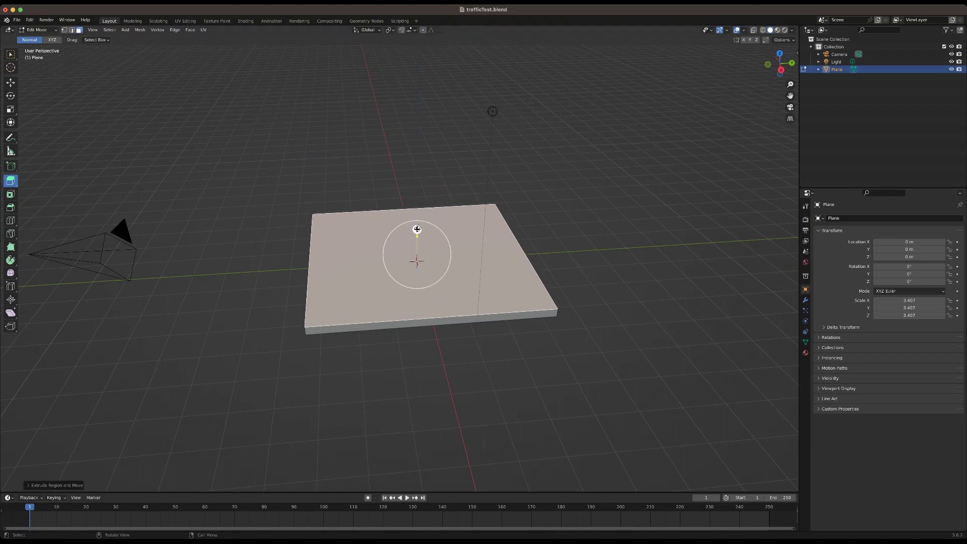
middle_click_drag(417, 230, 484, 311)
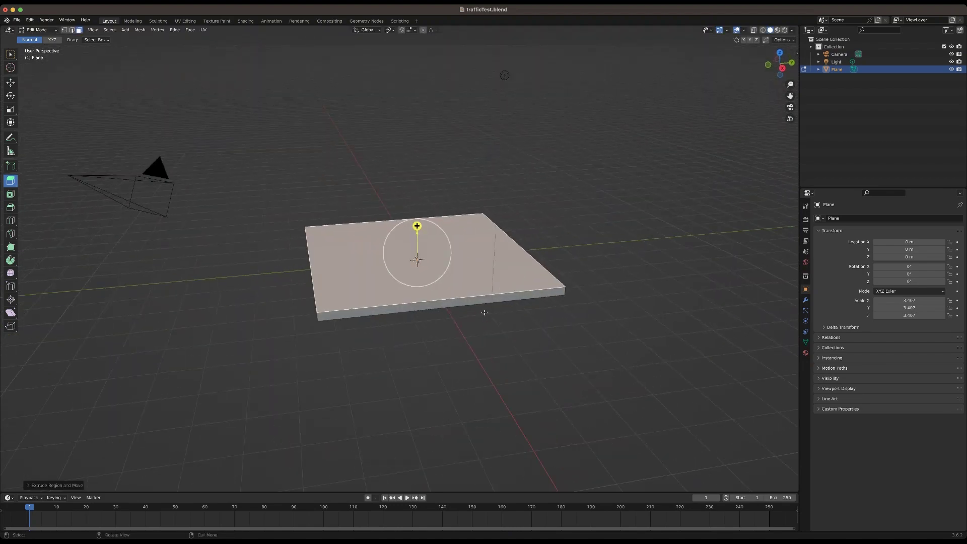
middle_click_drag(400, 350, 340, 307)
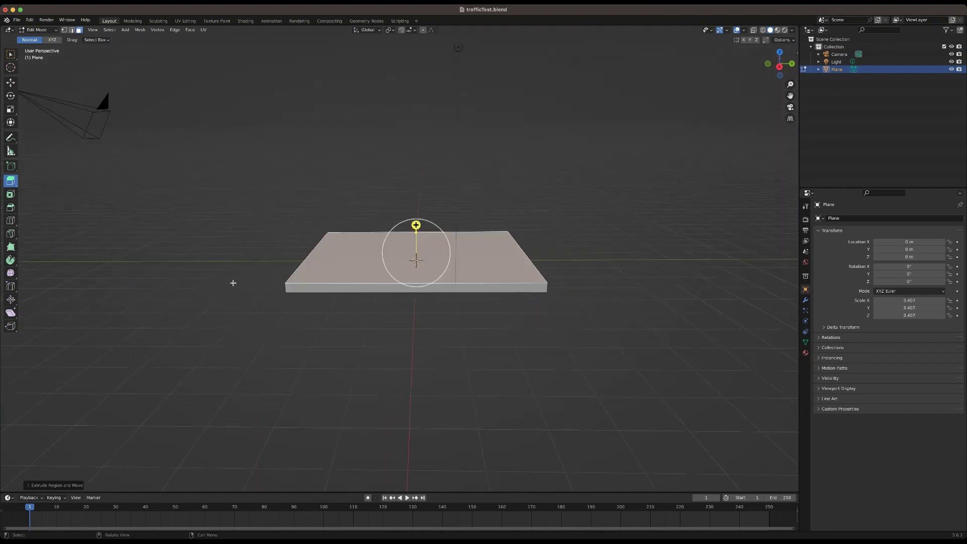
middle_click_drag(217, 307, 2, 57)
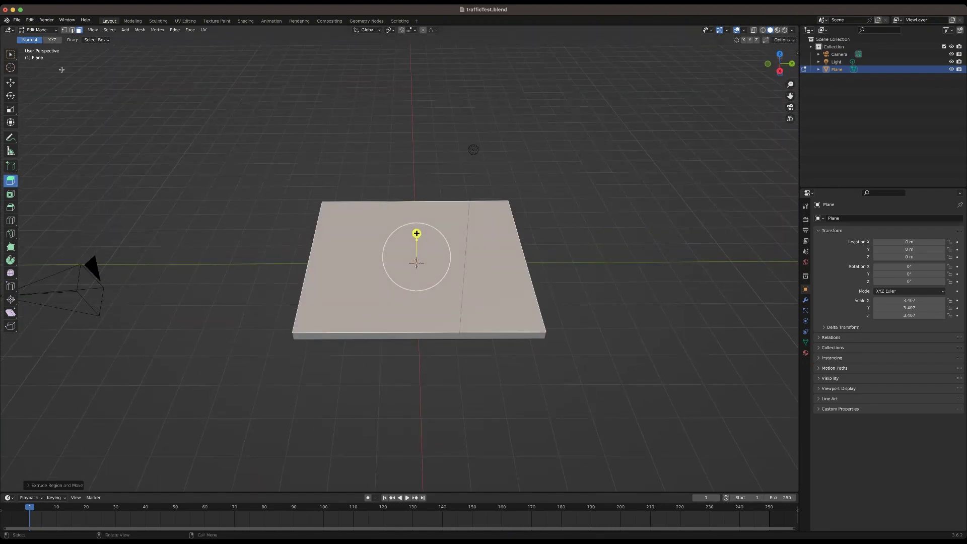
- Switch back to the selection tool, pick the slab's top face and clear the face selection
left_click(184, 126)
left_click(10, 54)
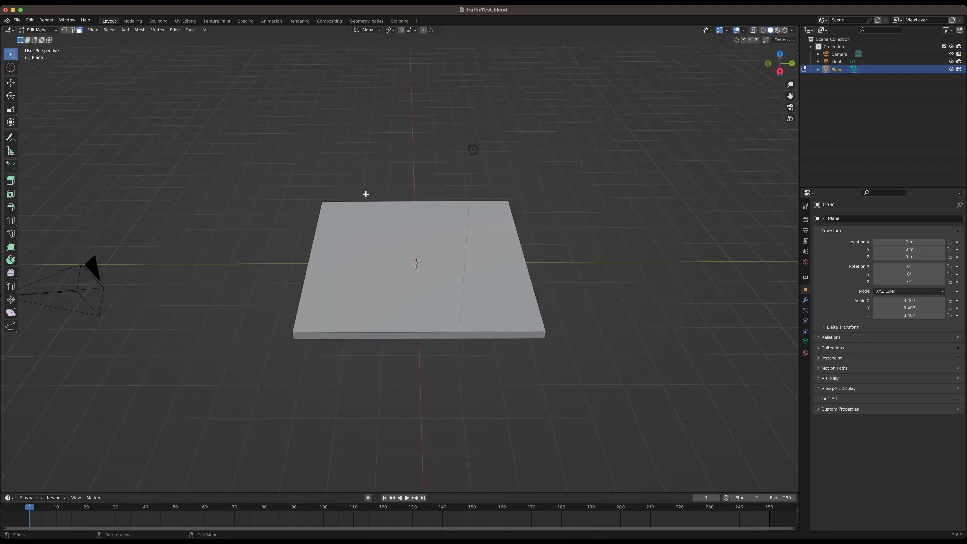
left_click(369, 207)
left_click(258, 164)
- Return the slab to Object Mode and look at it from several sides
left_click(55, 31)
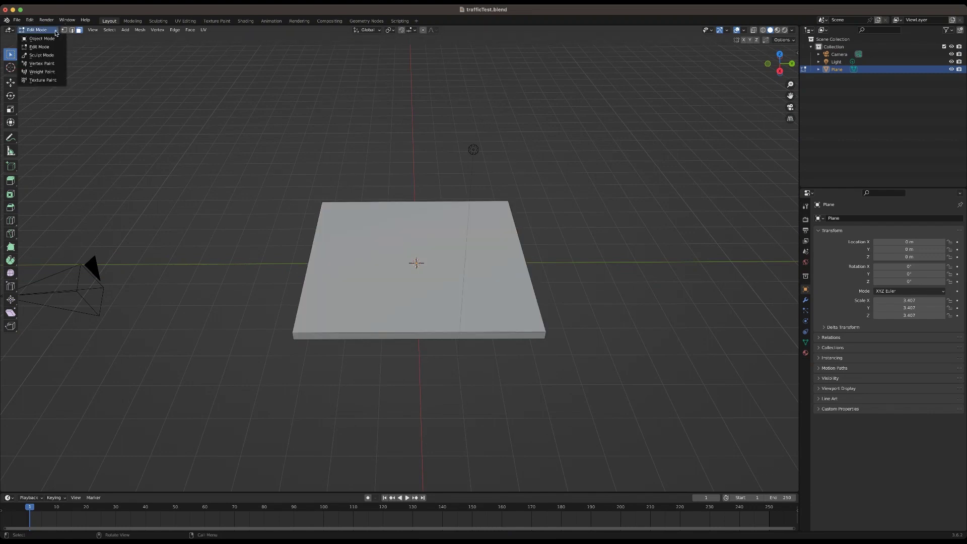
left_click(55, 40)
middle_click_drag(295, 225, 247, 230)
left_click(247, 231)
middle_click_drag(394, 260, 347, 268)
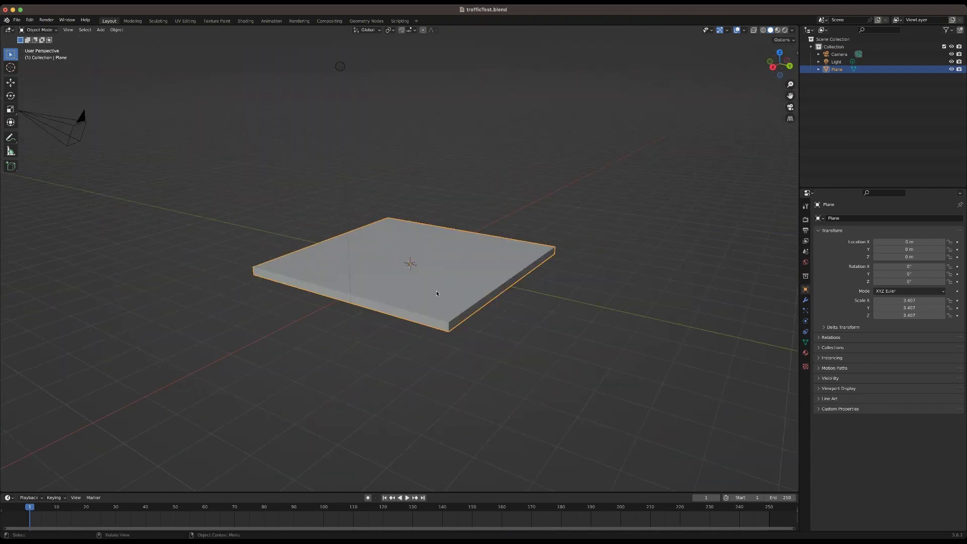
middle_click_drag(404, 285, 492, 295)
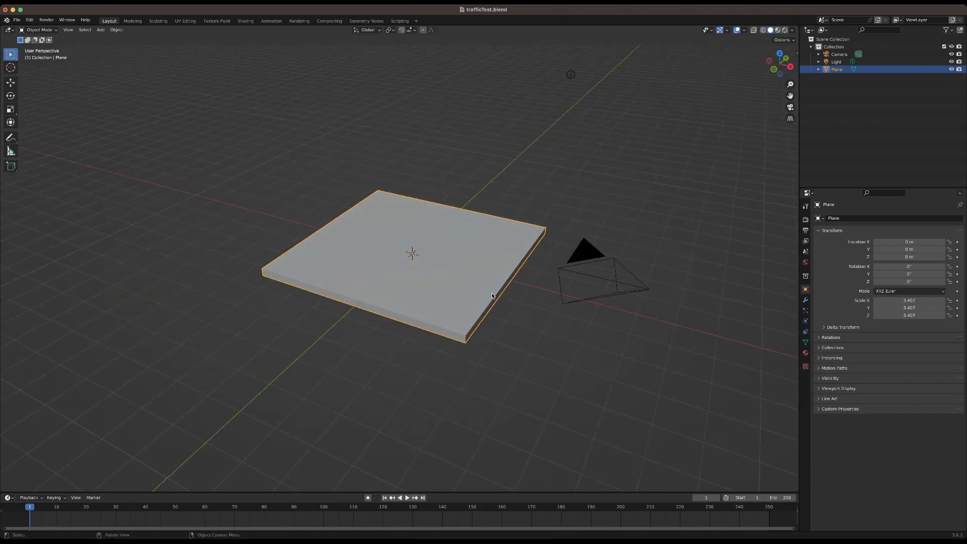
middle_click_drag(402, 277, 309, 269)
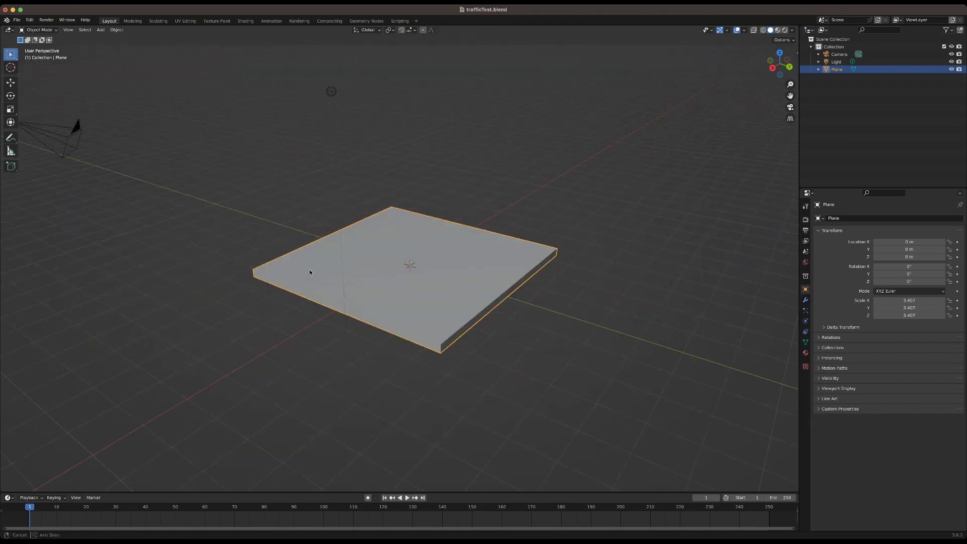
middle_click_drag(396, 308, 408, 285)
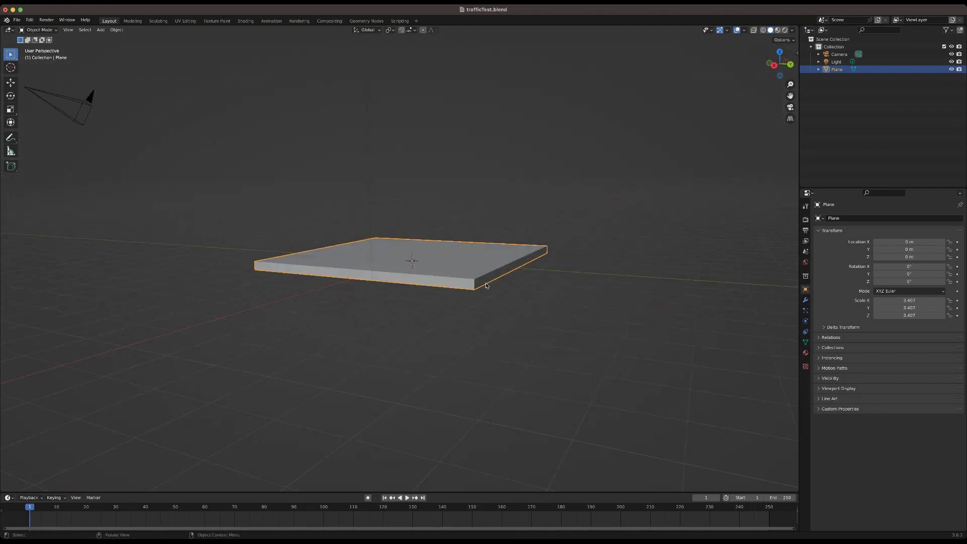
middle_click_drag(226, 254, 294, 278)
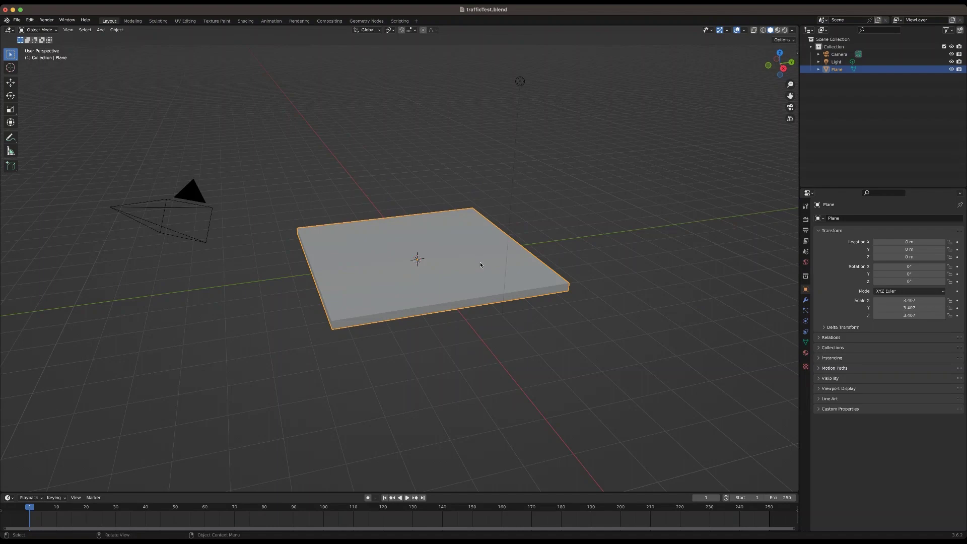
middle_click_drag(444, 303, 446, 355)
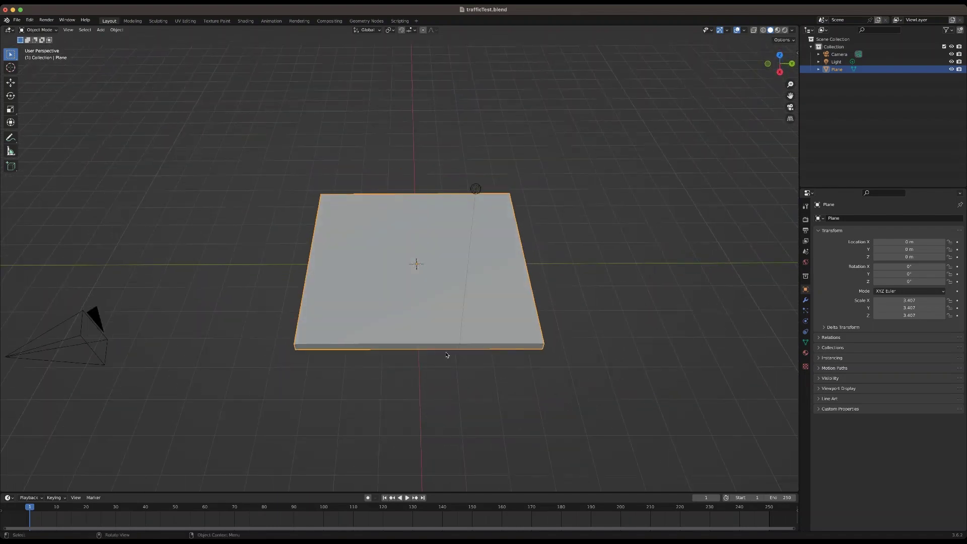
middle_click_drag(364, 309, 346, 266)
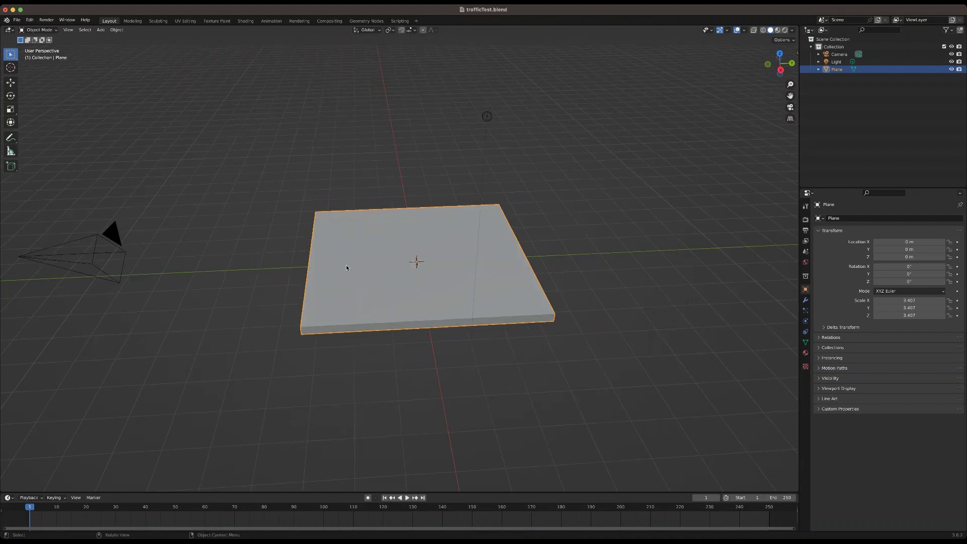
- Enter Edit Mode on the slab and add two crossing loop cuts through its centre, dividing the top into four faces
left_click(55, 32)
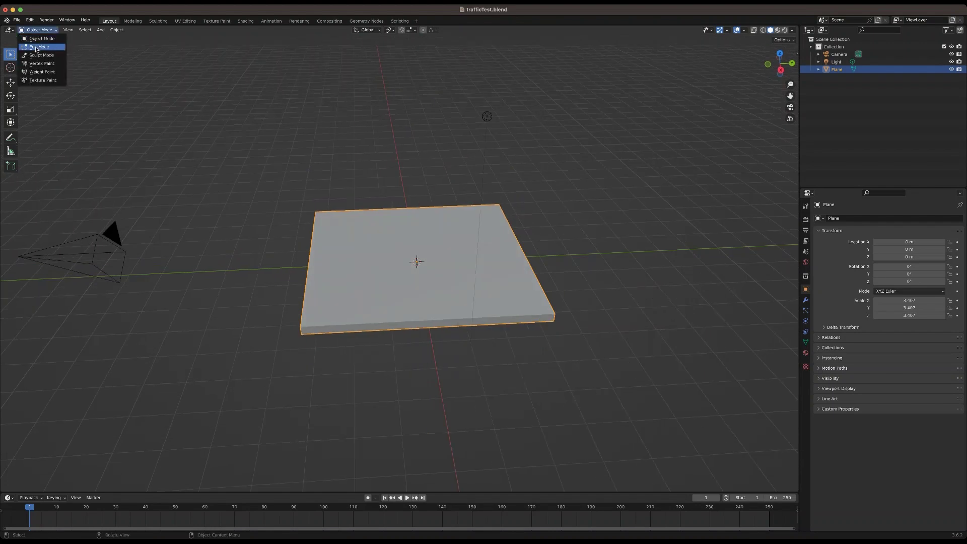
left_click(37, 48)
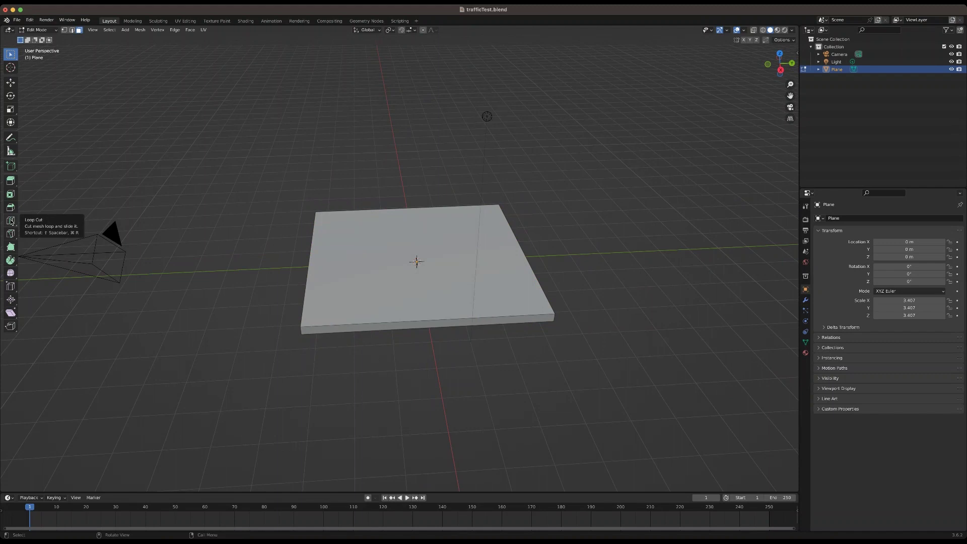
left_click(11, 222)
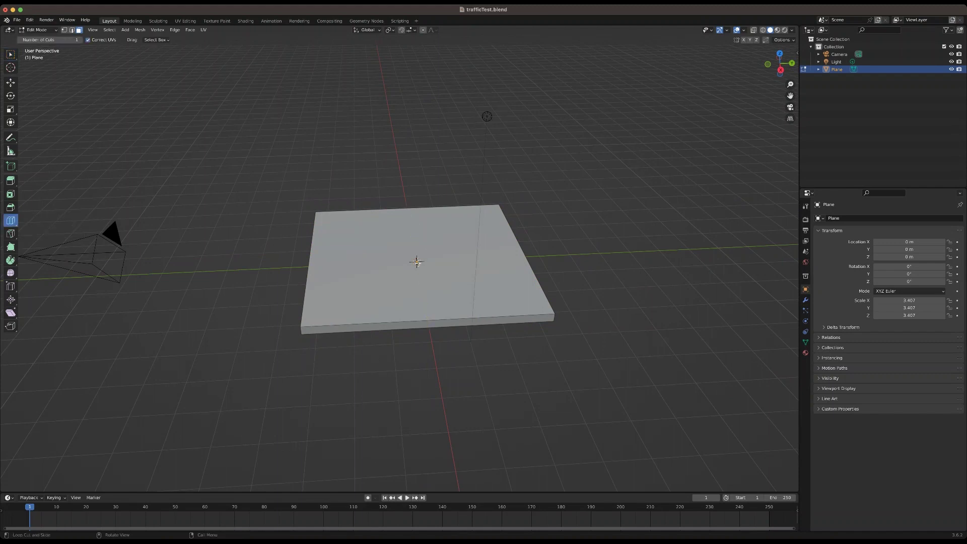
middle_click_drag(416, 291, 434, 272)
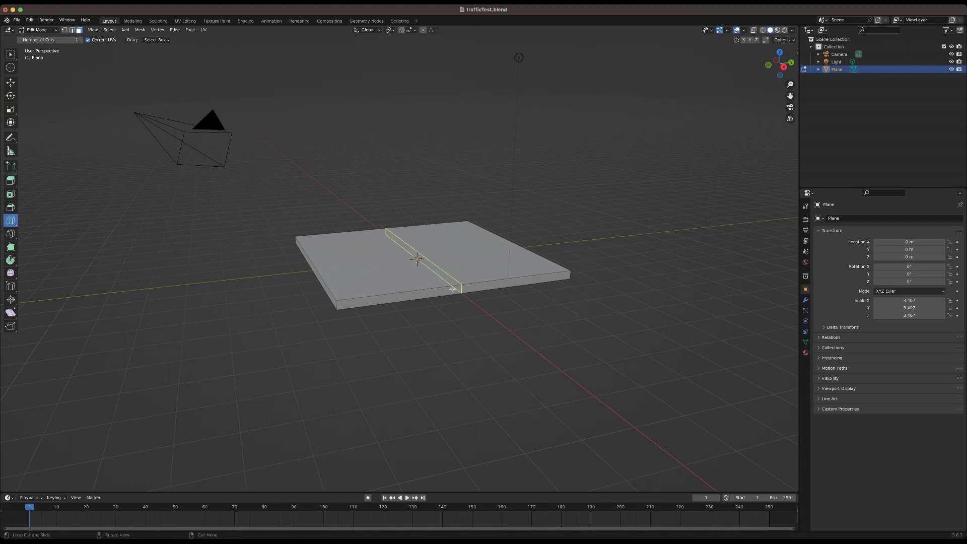
middle_click_drag(445, 276, 426, 277)
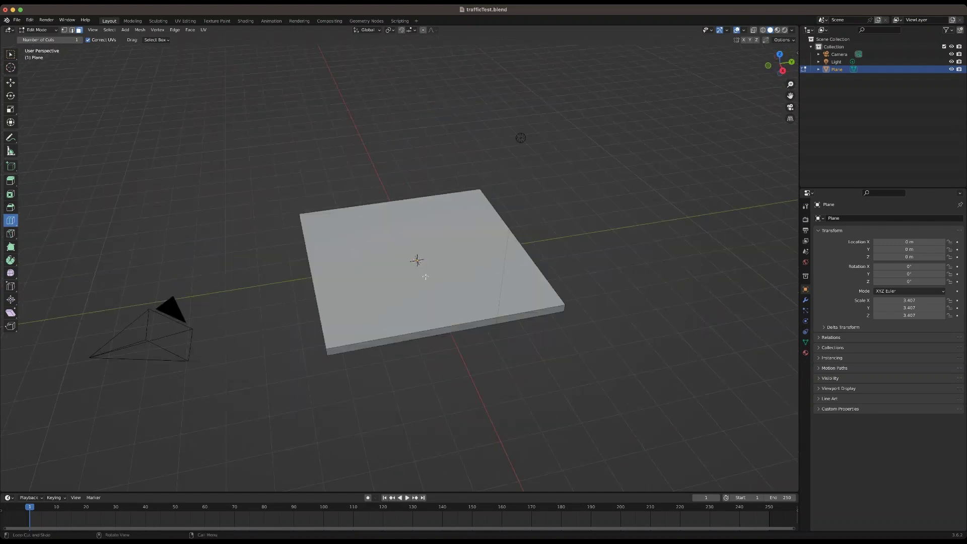
left_click(443, 311)
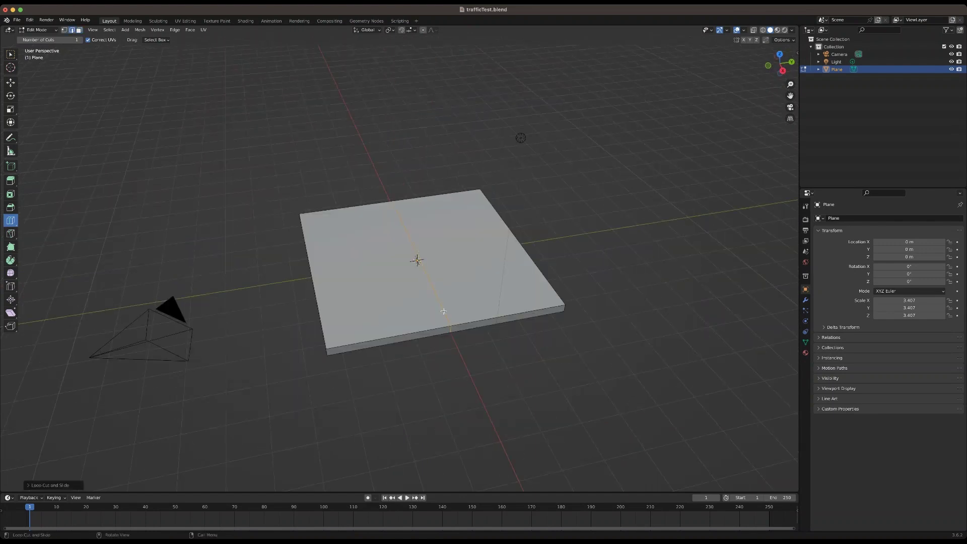
left_click(310, 272)
middle_click_drag(441, 354, 448, 320)
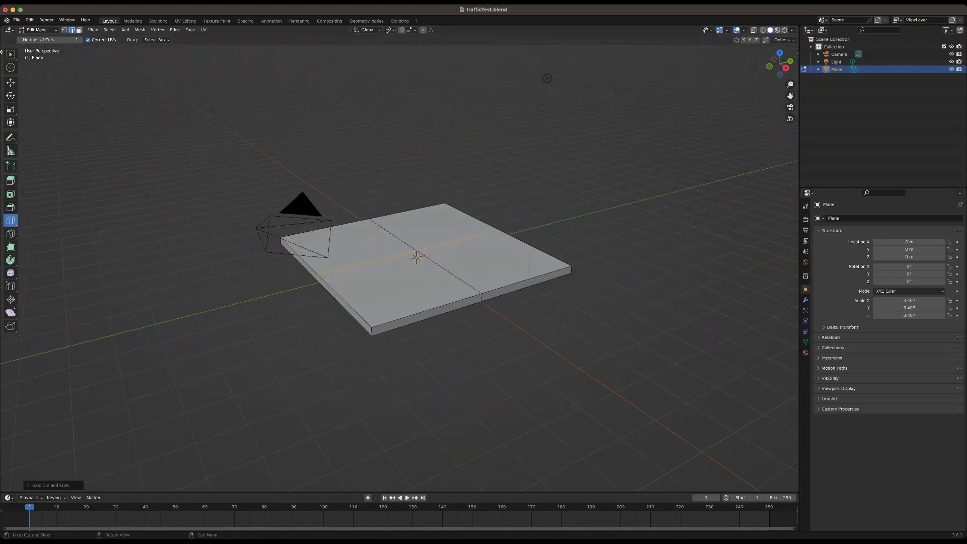
- With the selection tool in face select mode, pick three of the top's quarter faces one after another and clear the selection
left_click(10, 54)
left_click(79, 31)
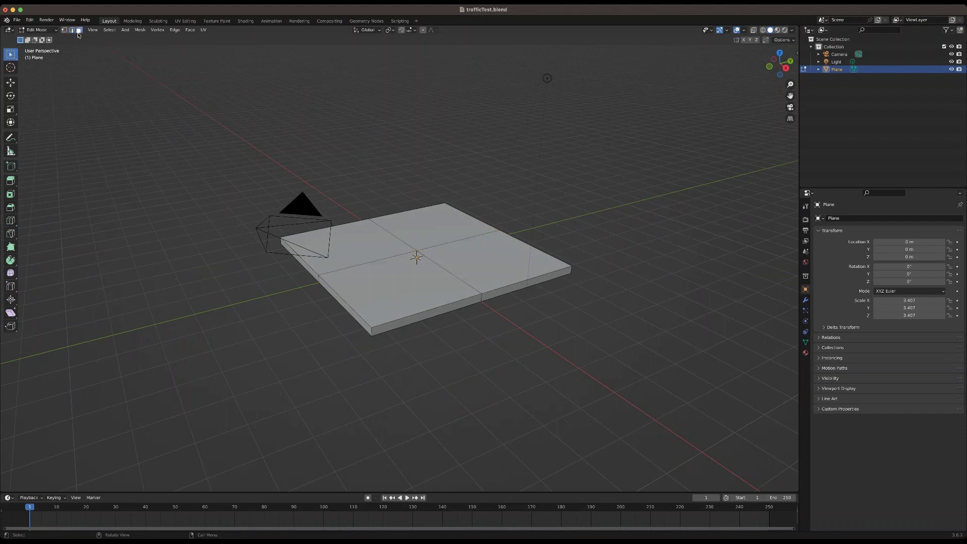
left_click(383, 235)
left_click(509, 265)
left_click(403, 302)
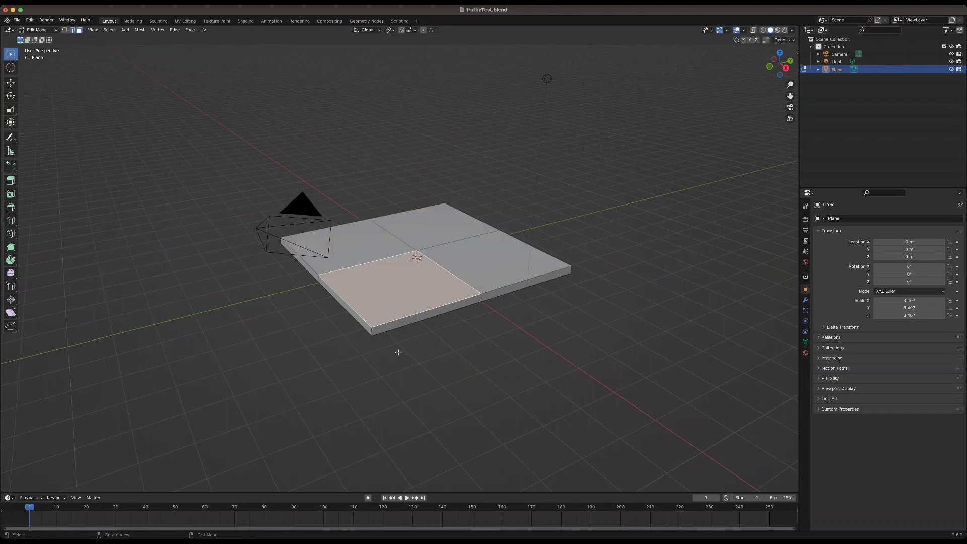
left_click(418, 374)
middle_click_drag(418, 374, 400, 349)
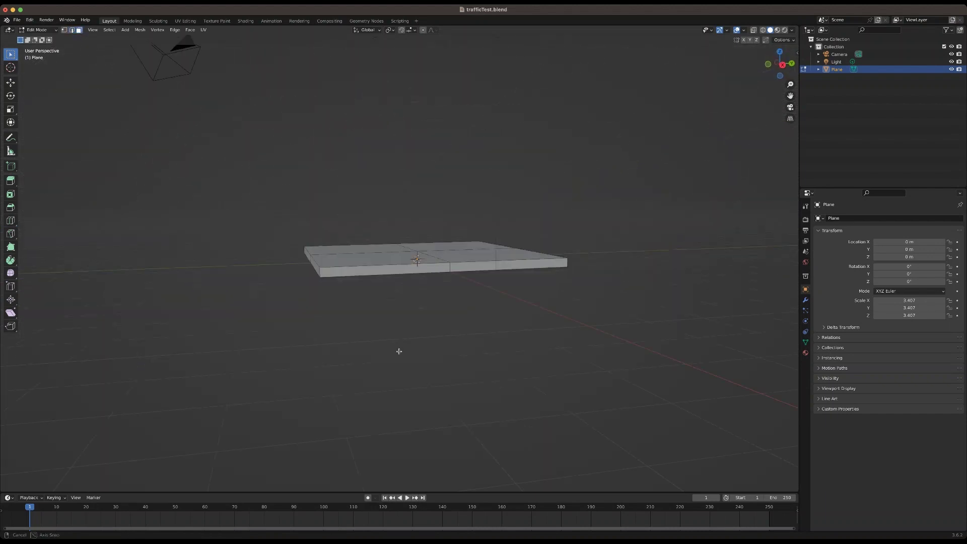
middle_click_drag(383, 317, 403, 321)
middle_click_drag(397, 287, 388, 294)
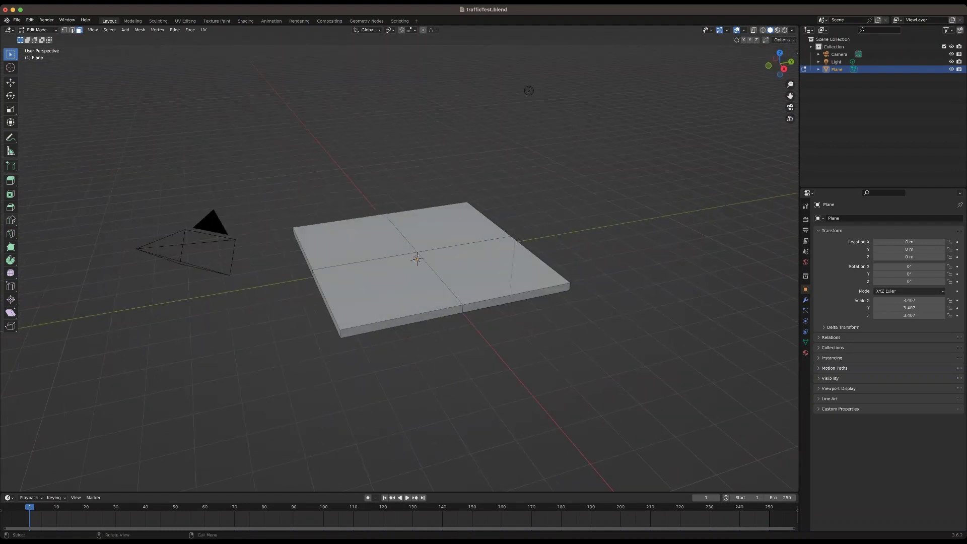
- Add four more loop cuts midway between the existing ones, dividing the slab's top into a four-by-four grid
left_click(11, 222)
left_click(372, 262)
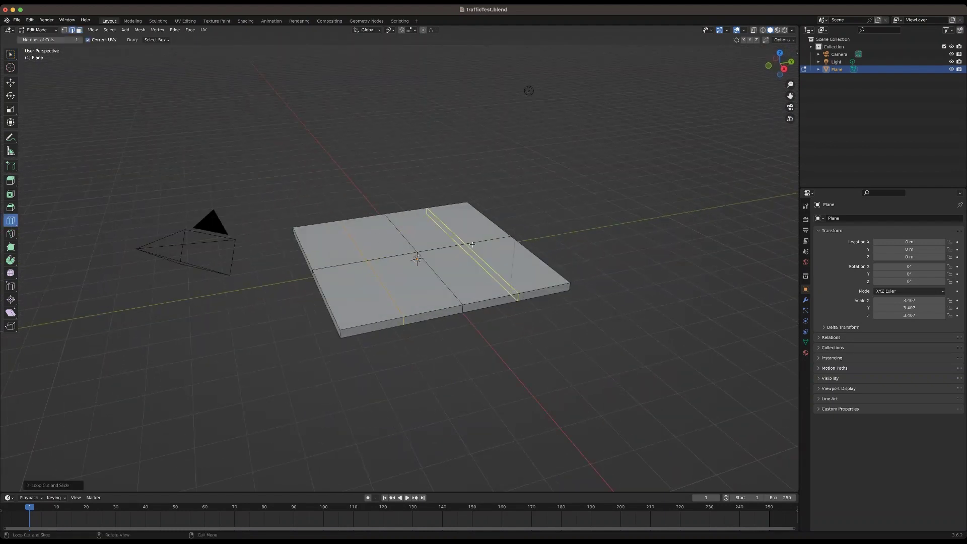
left_click(471, 245)
left_click(427, 280)
left_click(374, 244)
- Add a horizontal loop cut around the slab's thin side faces, halfway up its thickness
mouse_move(276, 276)
middle_mouse_down()
mouse_move(269, 334)
mouse_move(284, 341)
mouse_move(267, 270)
middle_mouse_up()
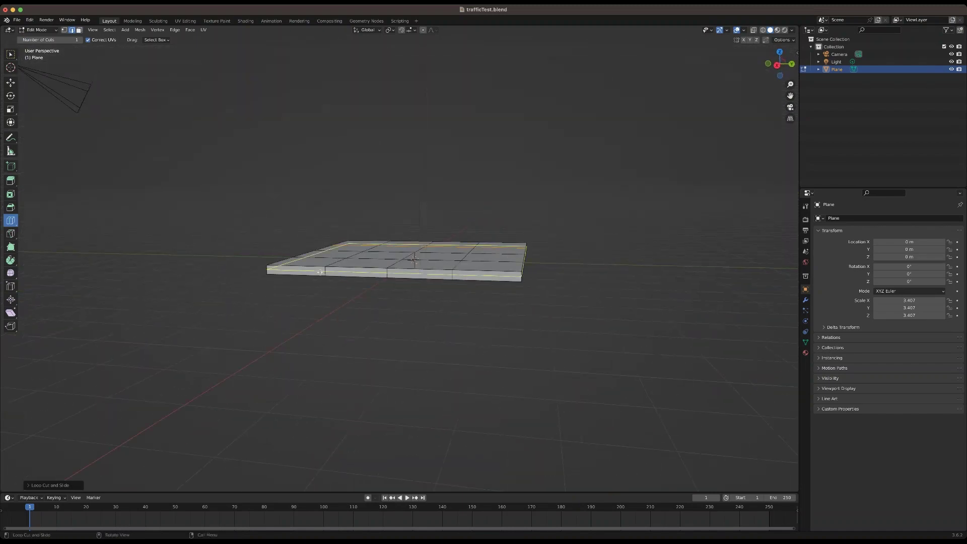
left_click(453, 275)
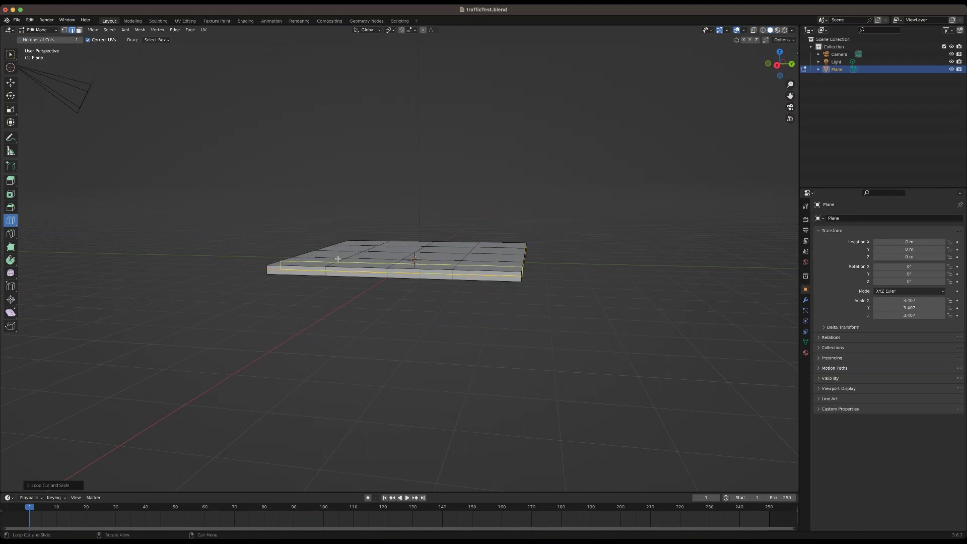
middle_click_drag(232, 254, 108, 204)
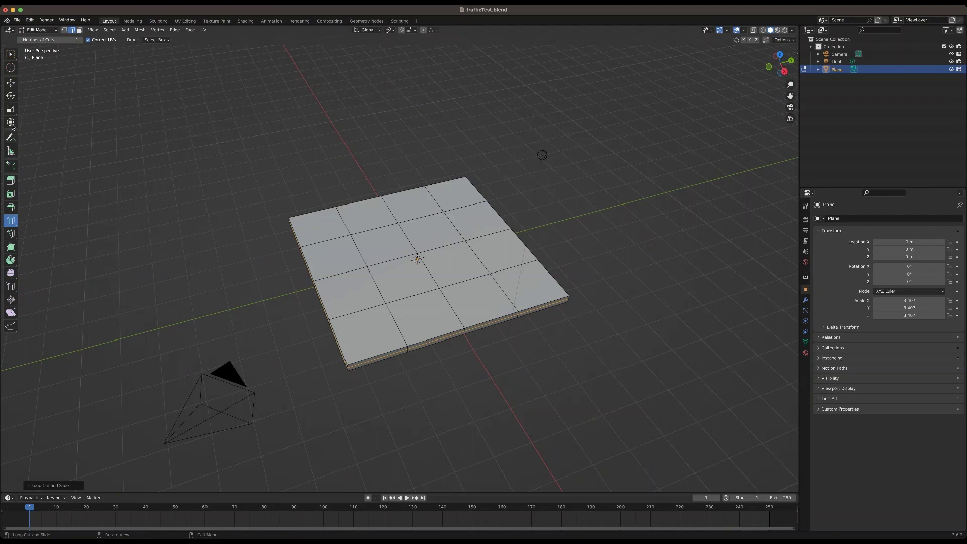
- Switch back to the selection tool, return to Object Mode and reselect the slab
left_click(10, 54)
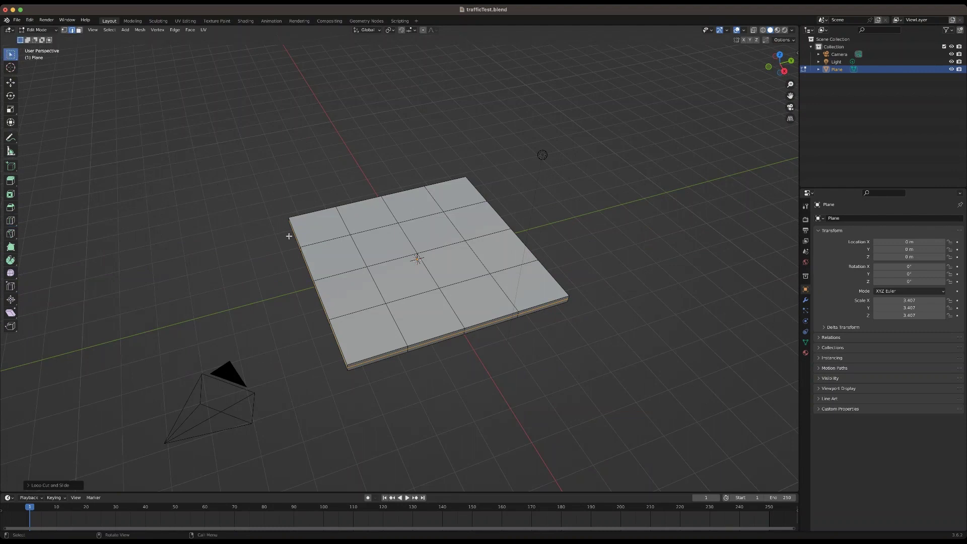
left_click(37, 30)
left_click(44, 40)
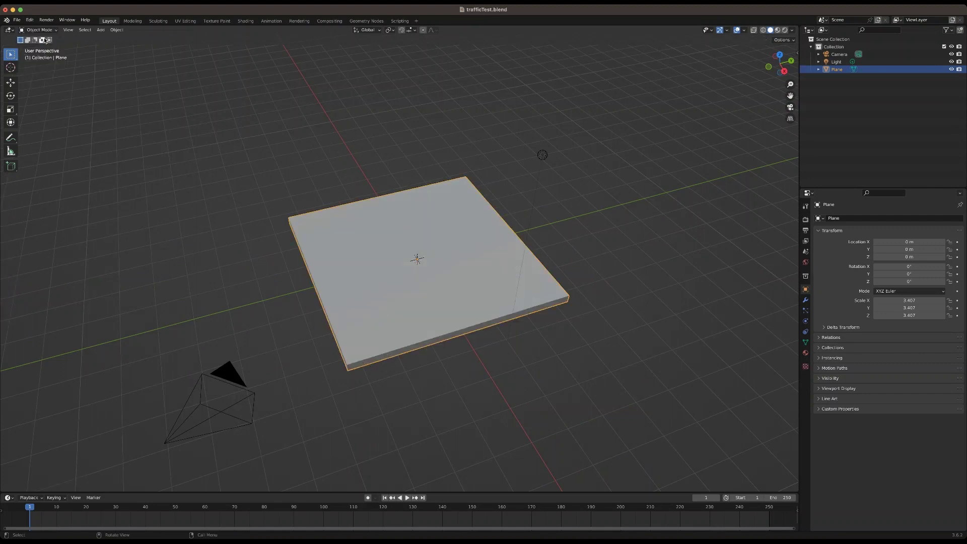
left_click(277, 289)
middle_click_drag(266, 289, 367, 284)
left_click(366, 285)
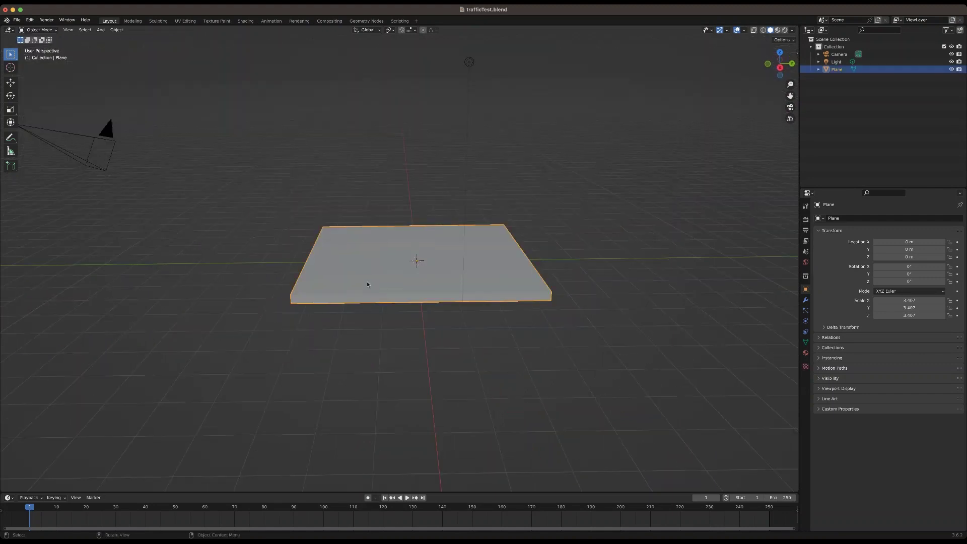
- Briefly view the slab's loop cuts in Edit Mode, return to Object Mode and clear the selection
key("Tab")
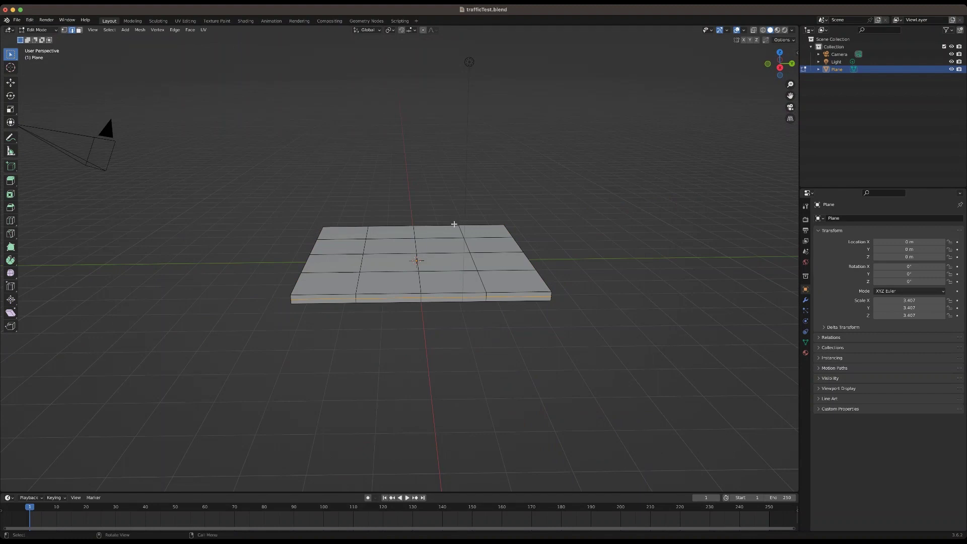
key("Tab")
left_click(565, 259)
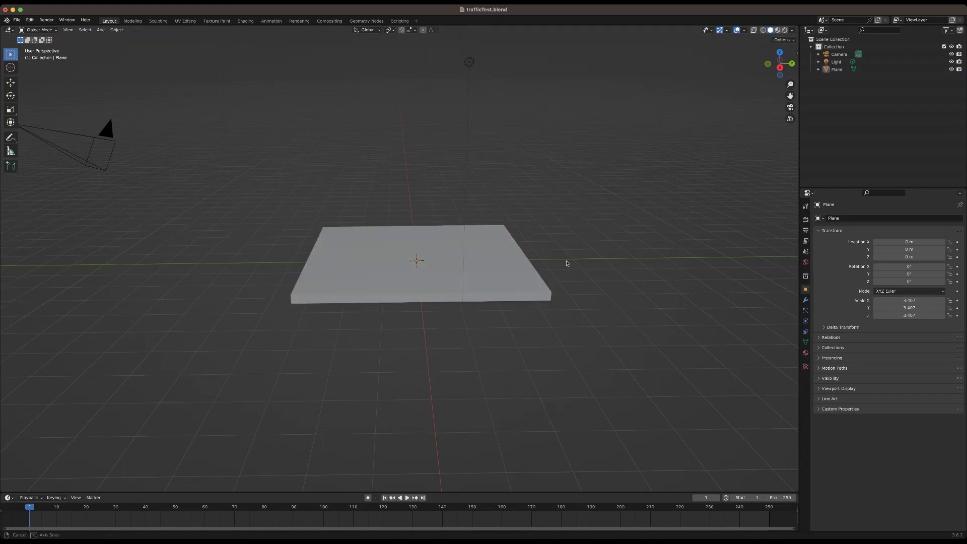
middle_click_drag(568, 263, 703, 258)
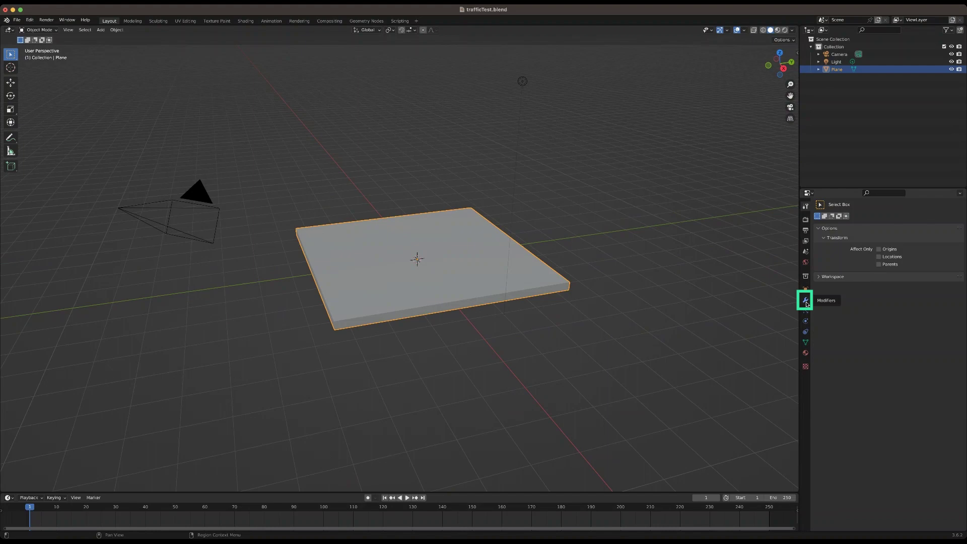
- Add a Subdivision Surface modifier to the slab and look at its rounded shape from several sides
left_click(805, 302)
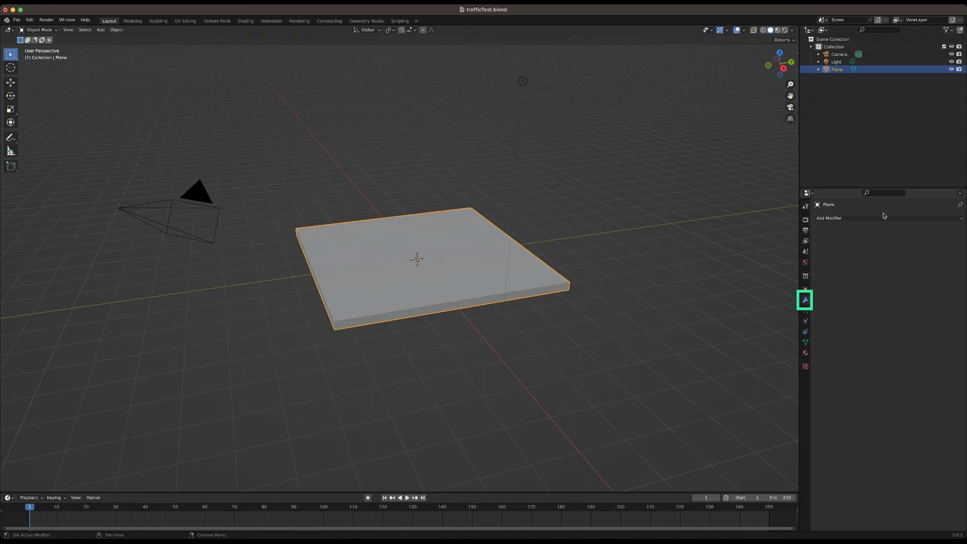
left_click(881, 219)
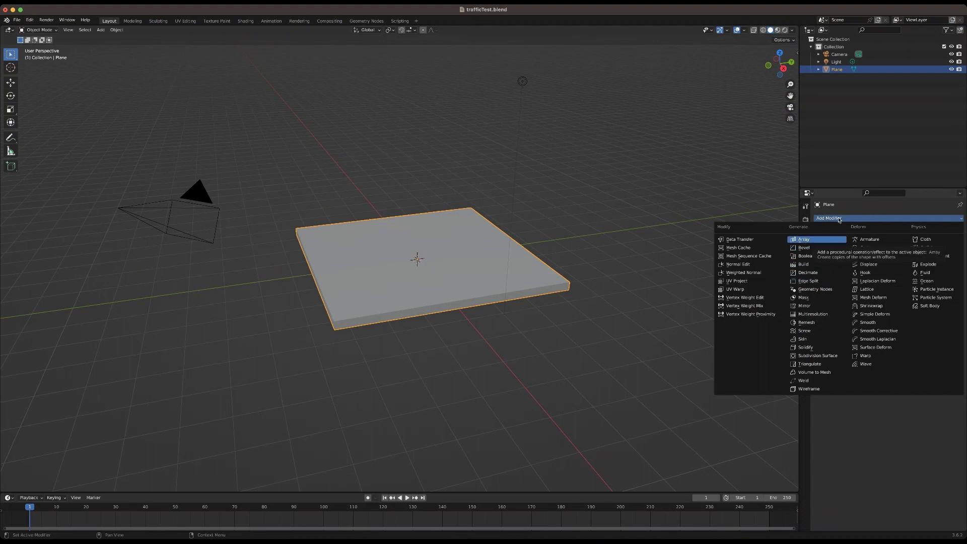
left_click(809, 357)
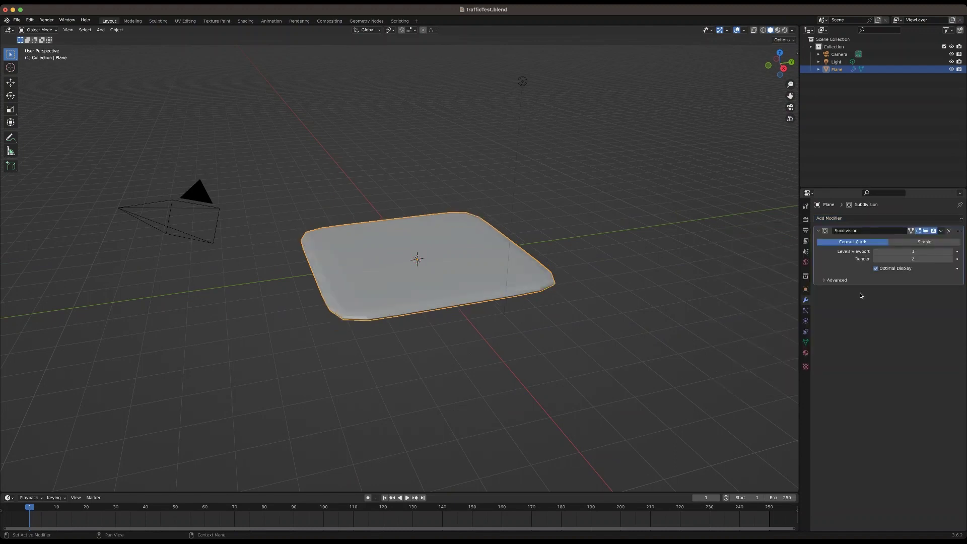
mouse_move(599, 302)
middle_mouse_down()
mouse_move(633, 315)
mouse_move(568, 311)
mouse_move(569, 285)
mouse_move(595, 301)
middle_mouse_up()
middle_click_drag(499, 294, 427, 295)
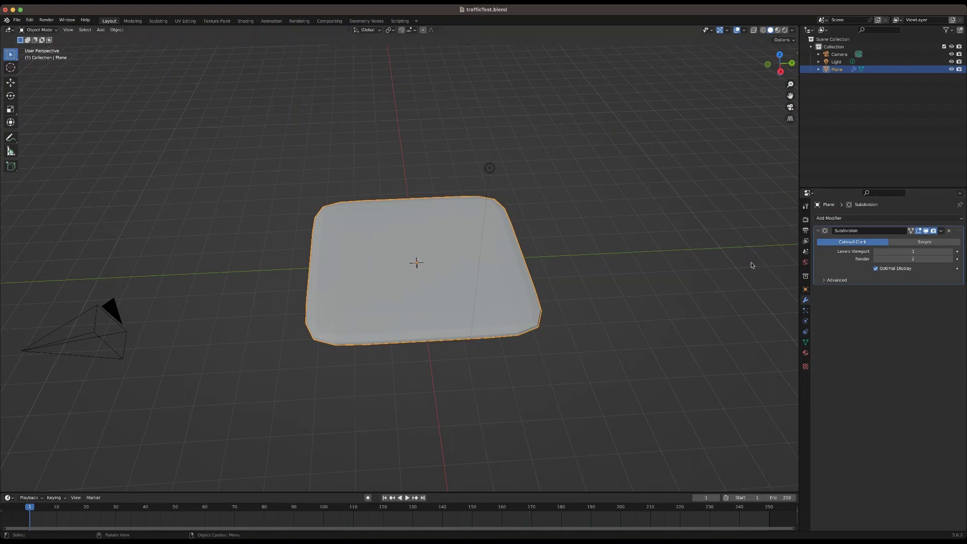
middle_click_drag(589, 291, 620, 282)
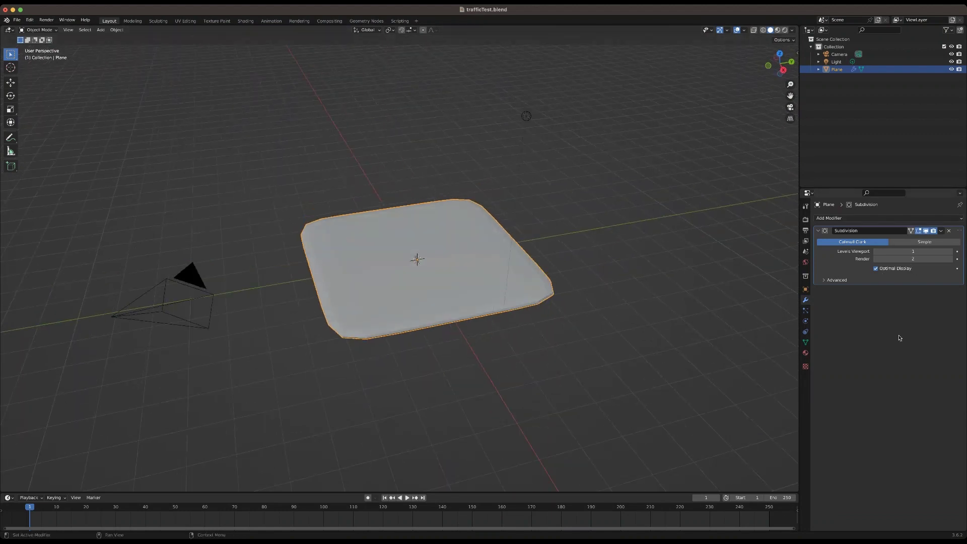
- Enter Edit Mode on the slab and compare its mesh cage with the subdivided shape
left_click(44, 30)
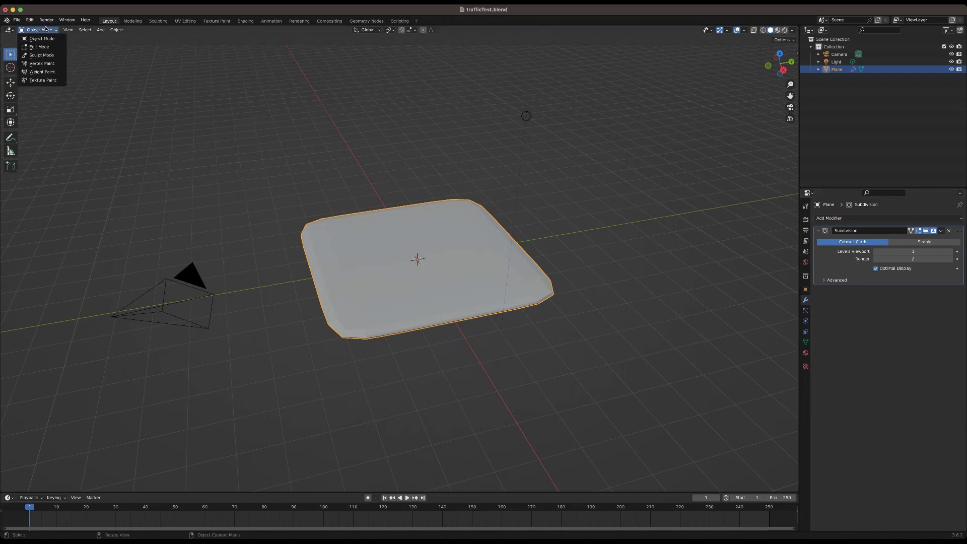
left_click(45, 47)
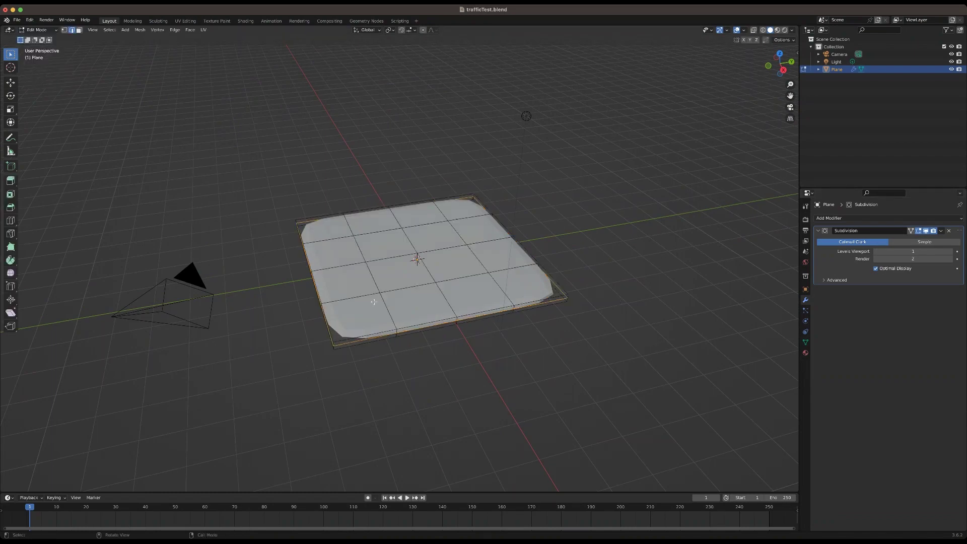
middle_click_drag(409, 328, 542, 358)
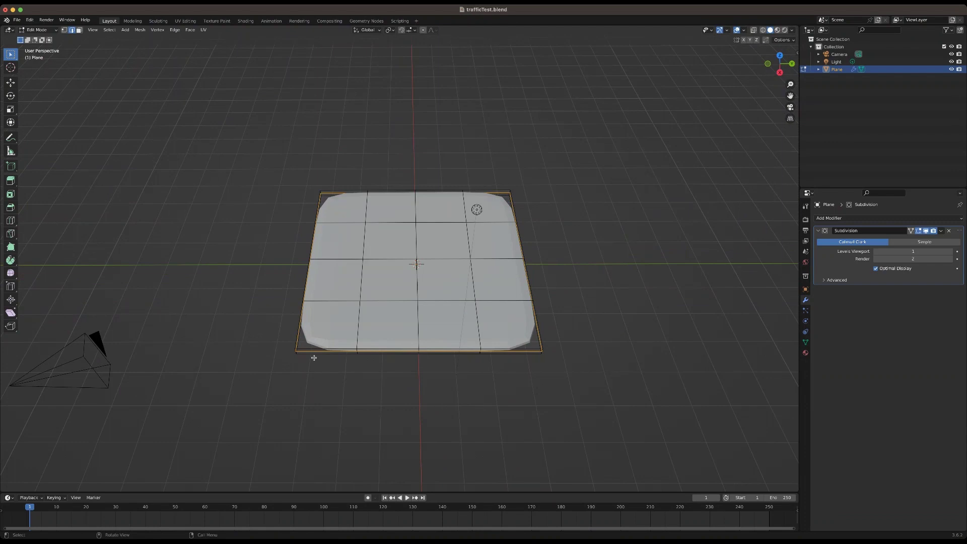
middle_click_drag(367, 384, 388, 372)
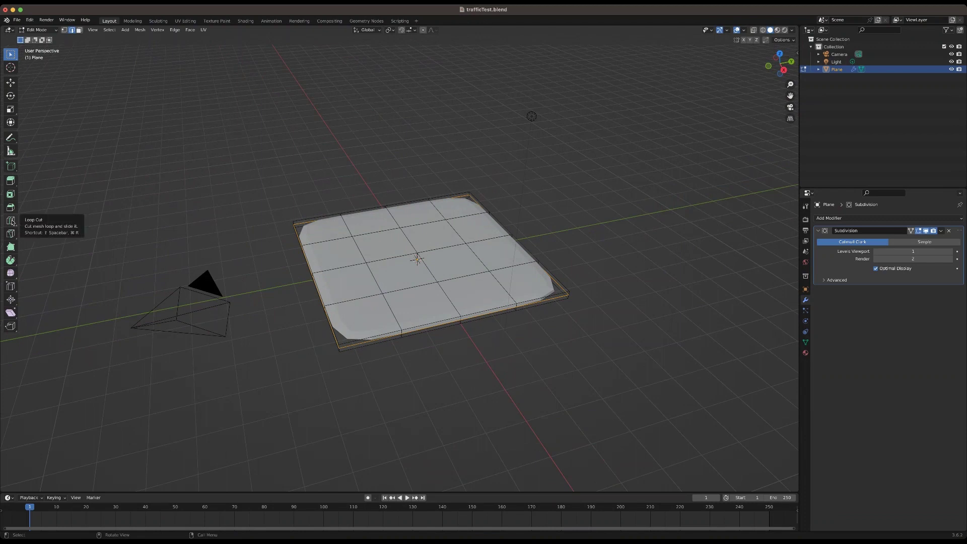
- Add extra loop cuts to the slab close to two opposite edges to tighten its rounded ends
right_click(306, 385)
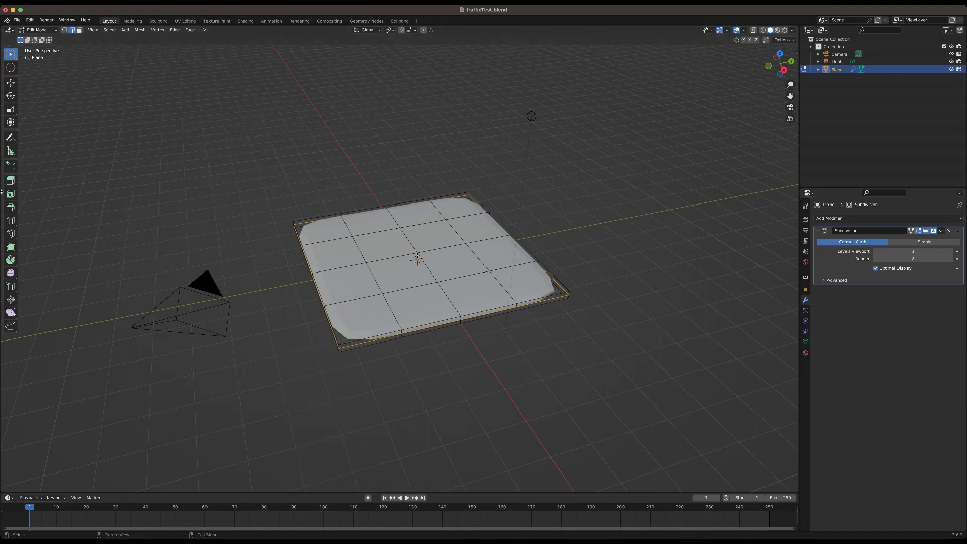
left_click(11, 221)
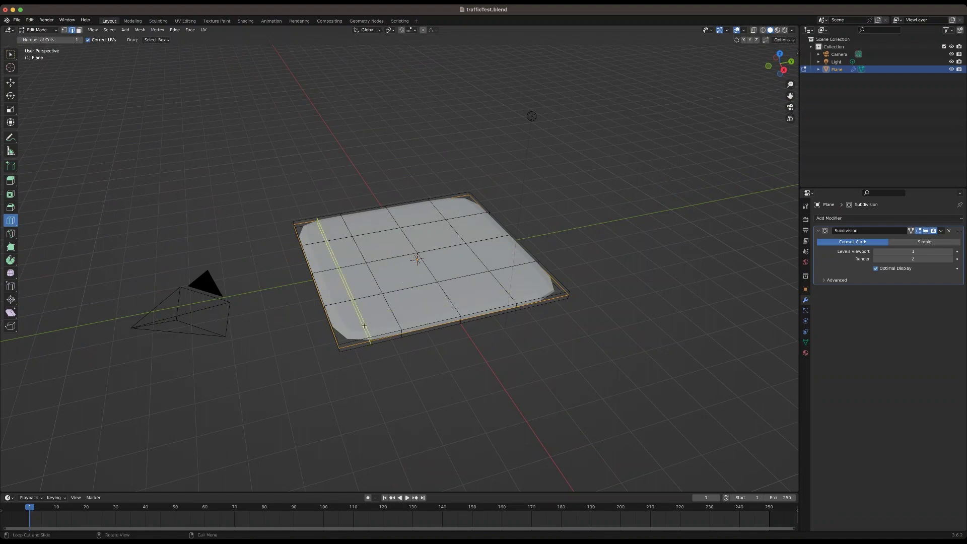
left_click(390, 319)
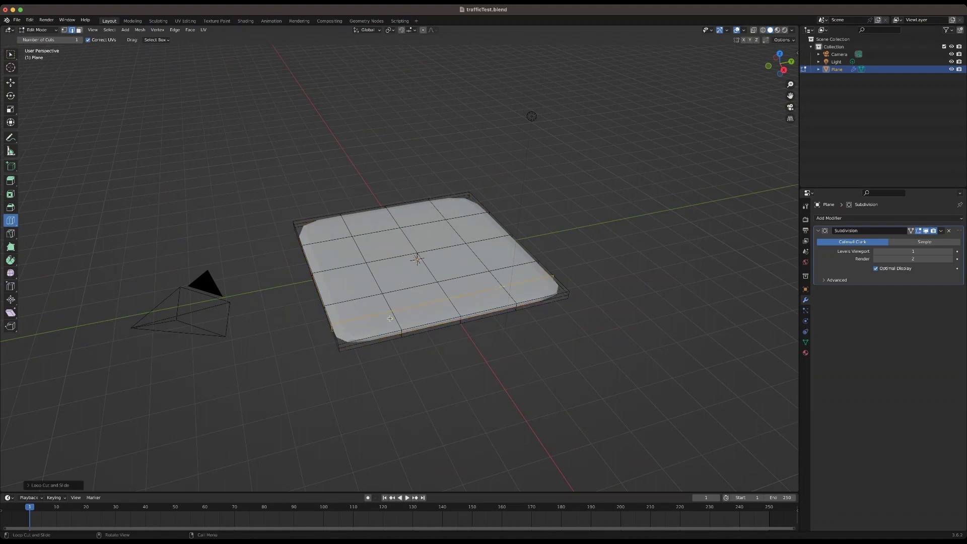
middle_click_drag(388, 341, 550, 355)
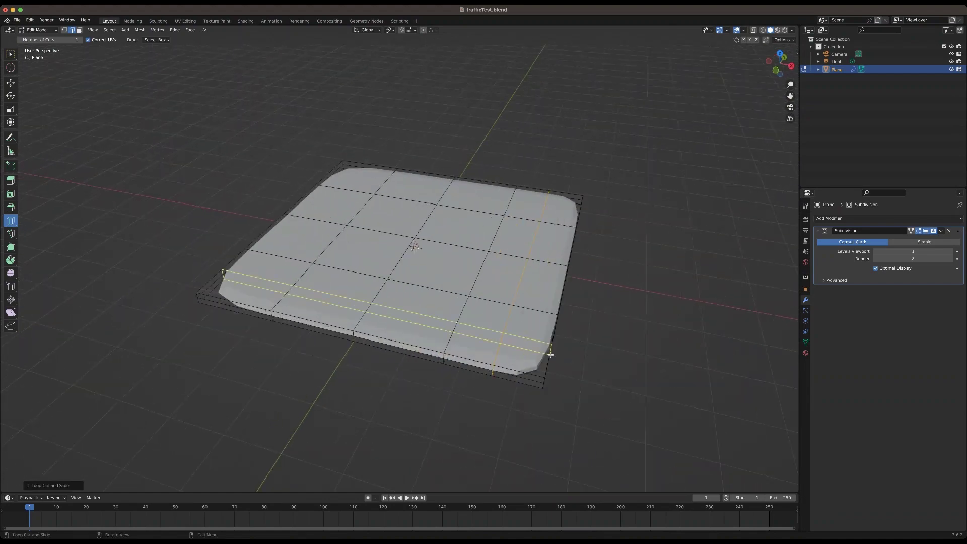
left_click(559, 323)
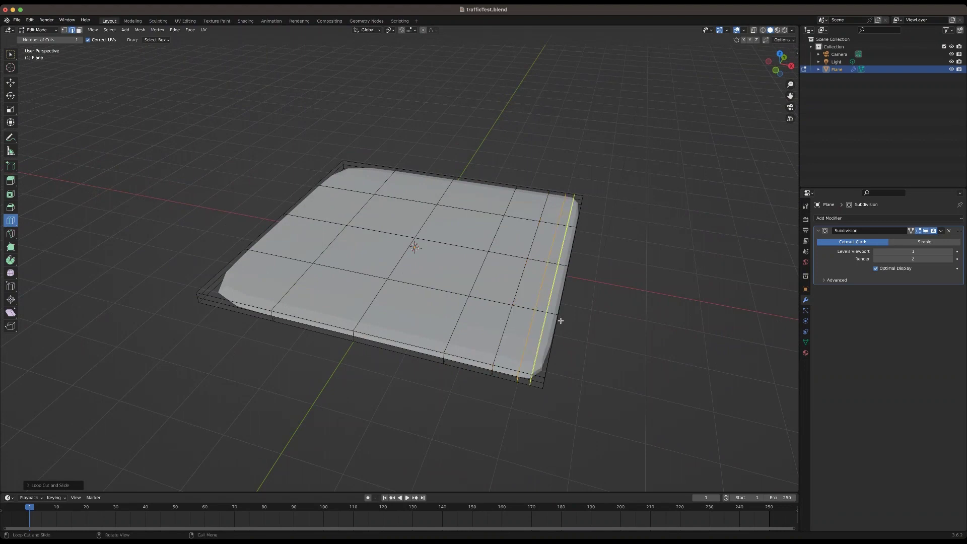
left_click(273, 253)
middle_click_drag(477, 408, 400, 413)
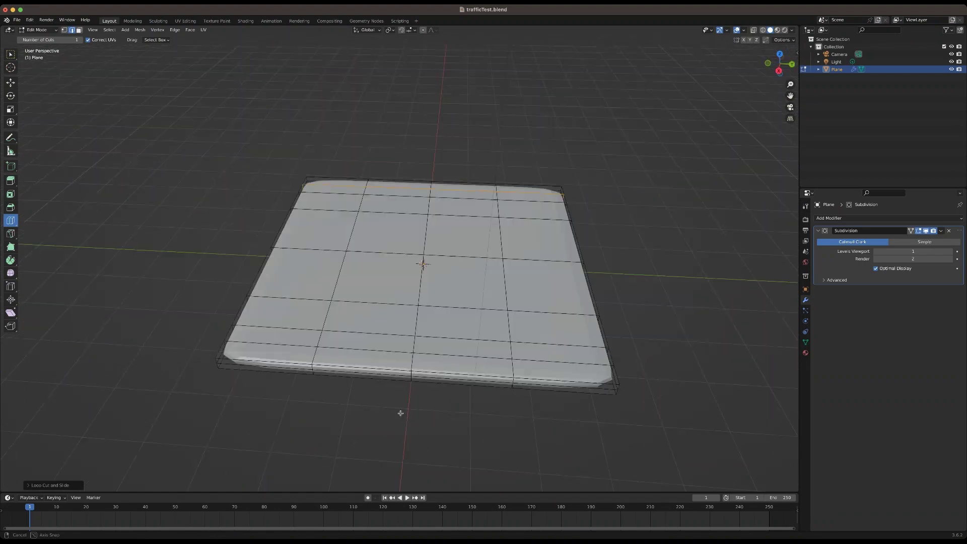
- Add loop cuts close to the slab's remaining two opposite edges to sharpen all four corners
left_click(277, 322)
left_click(253, 334)
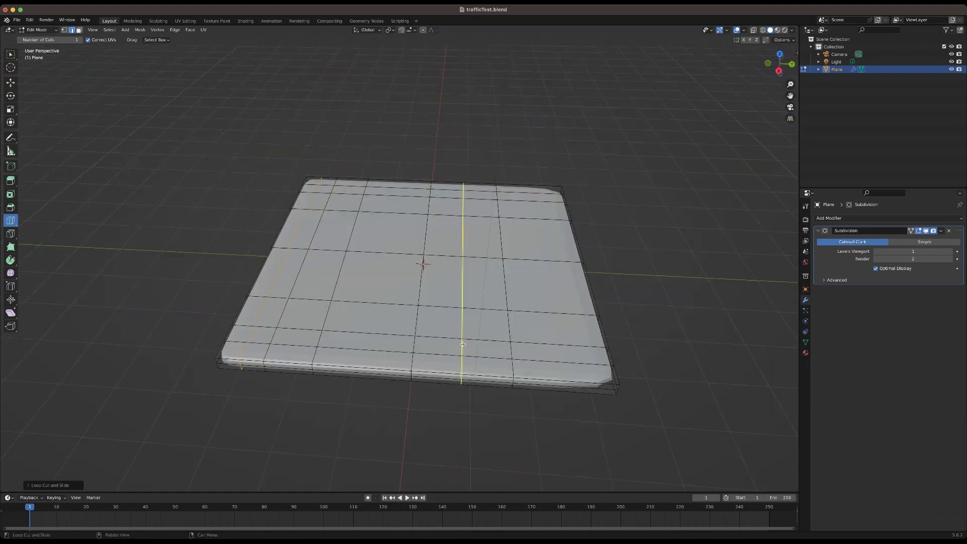
left_click(555, 342)
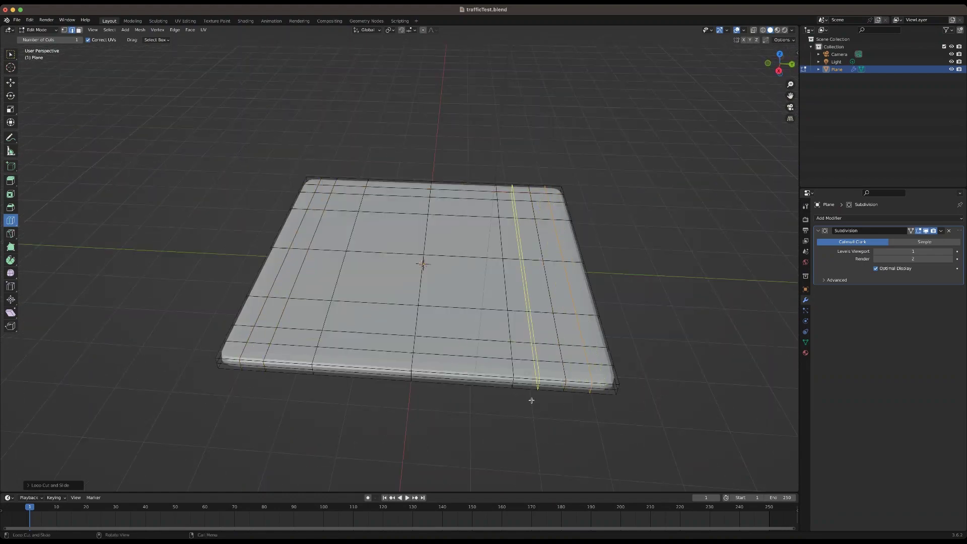
middle_click_drag(531, 401, 401, 401)
middle_click_drag(451, 399, 463, 384)
- Return to Object Mode and examine the slab's tightened edges and corners from several sides
left_click(45, 30)
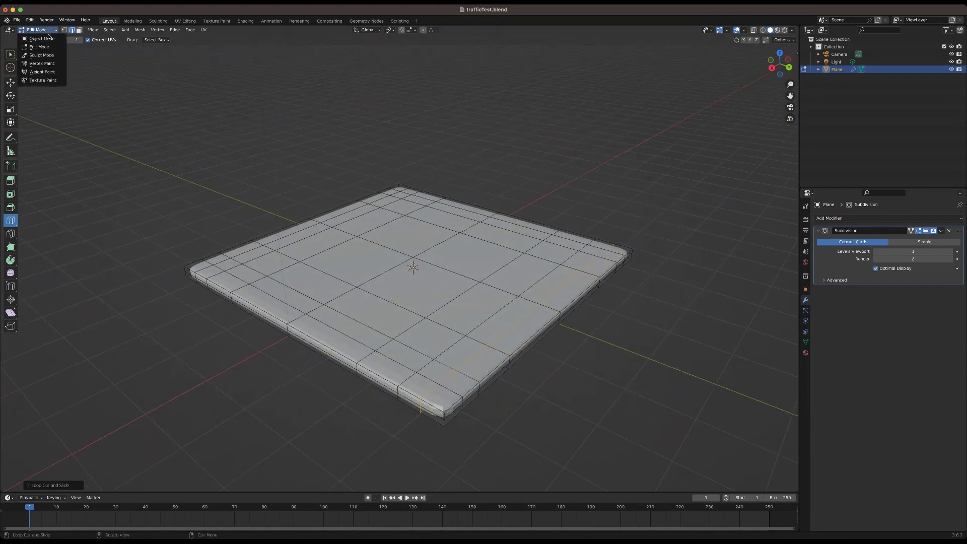
left_click(40, 38)
middle_click_drag(231, 233, 201, 221)
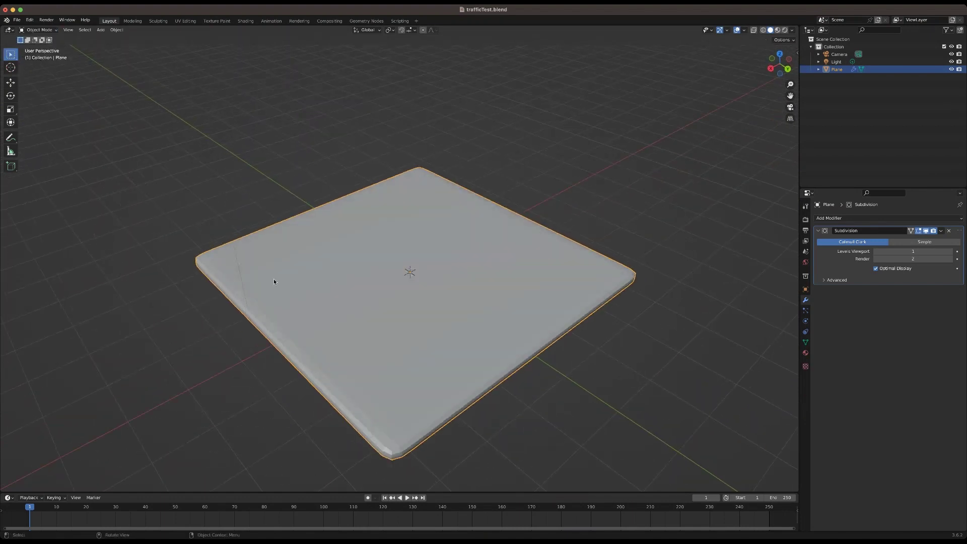
middle_click_drag(185, 334, 372, 307)
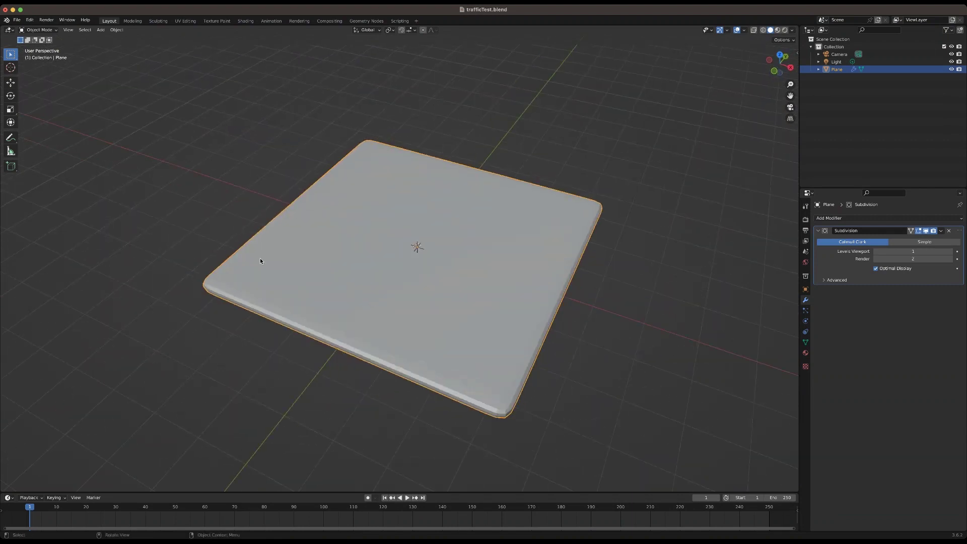
middle_click_drag(261, 261, 221, 290)
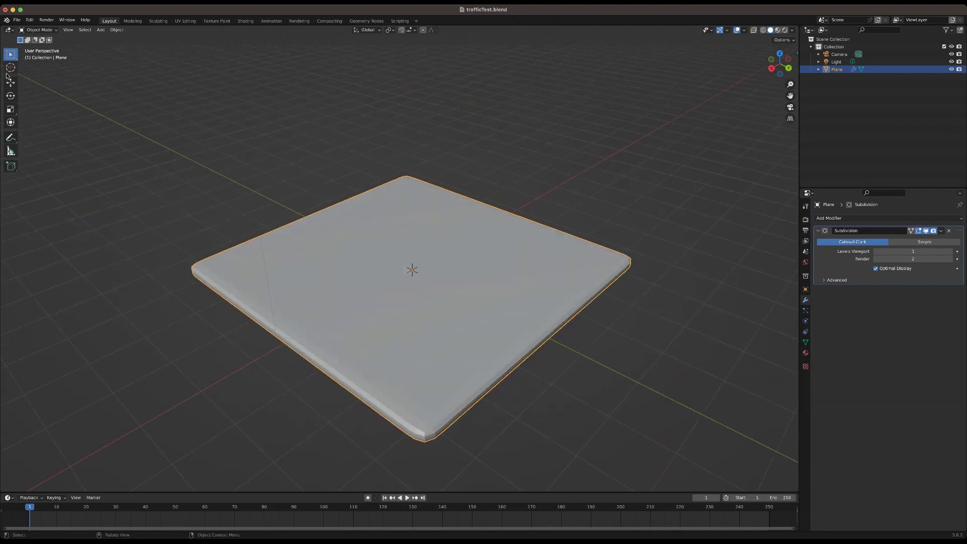
- Enter Edit Mode on the slab and view it straight from the top in orthographic projection
left_click(36, 30)
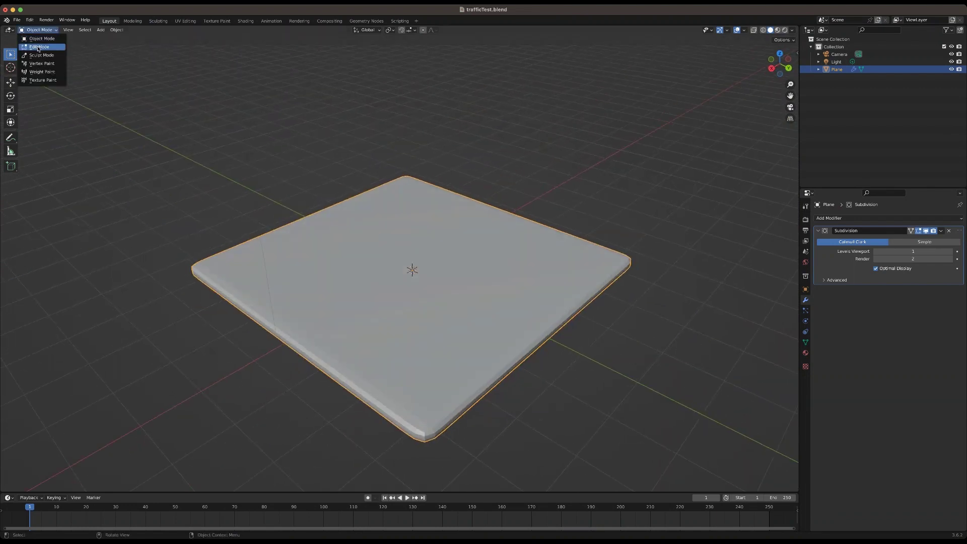
left_click(38, 47)
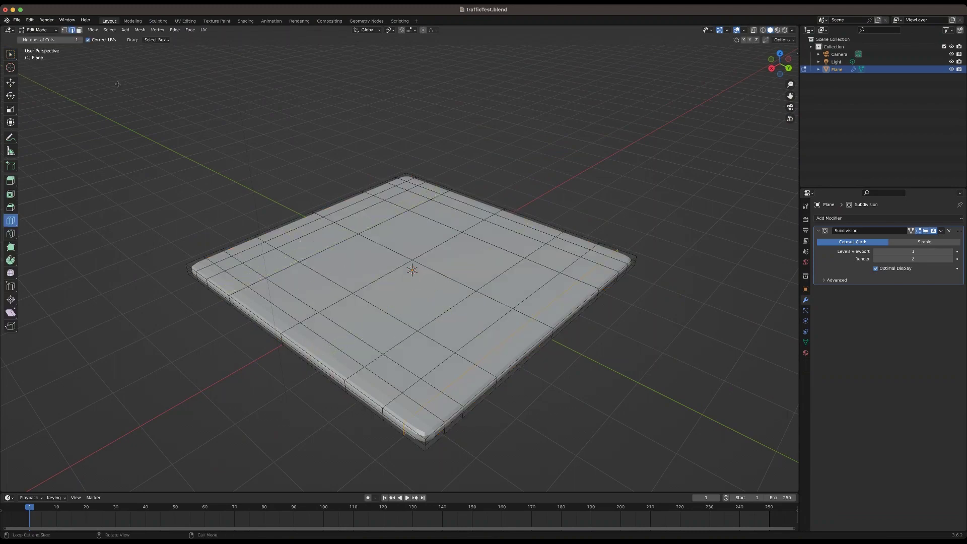
middle_click_drag(347, 206, 343, 258)
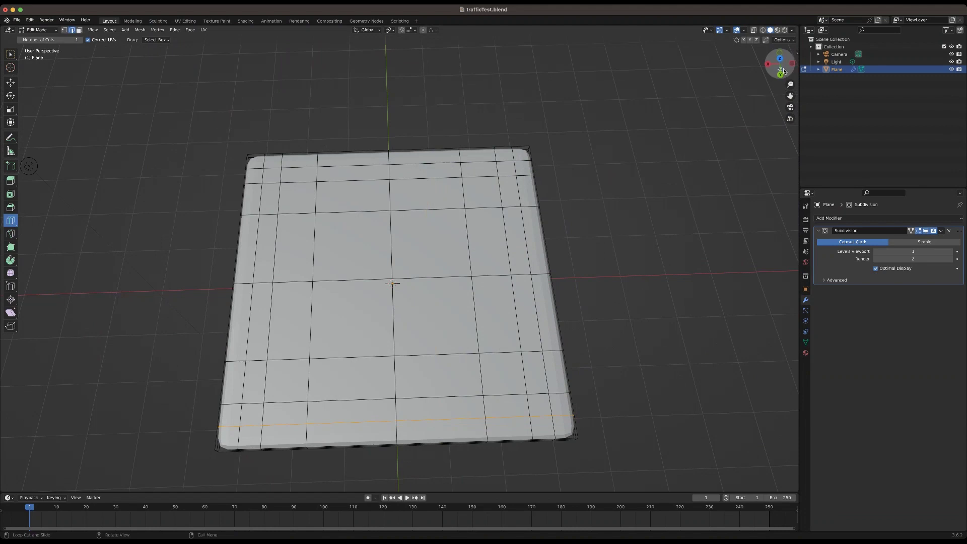
key("KP_7")
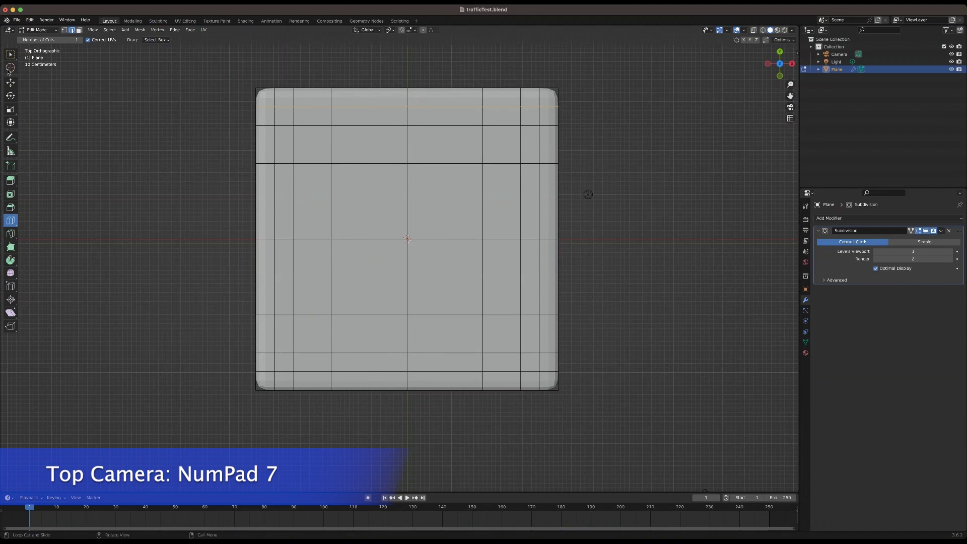
- Select the slab's four central top faces and scale them up to about 1.25 times
left_click(10, 54)
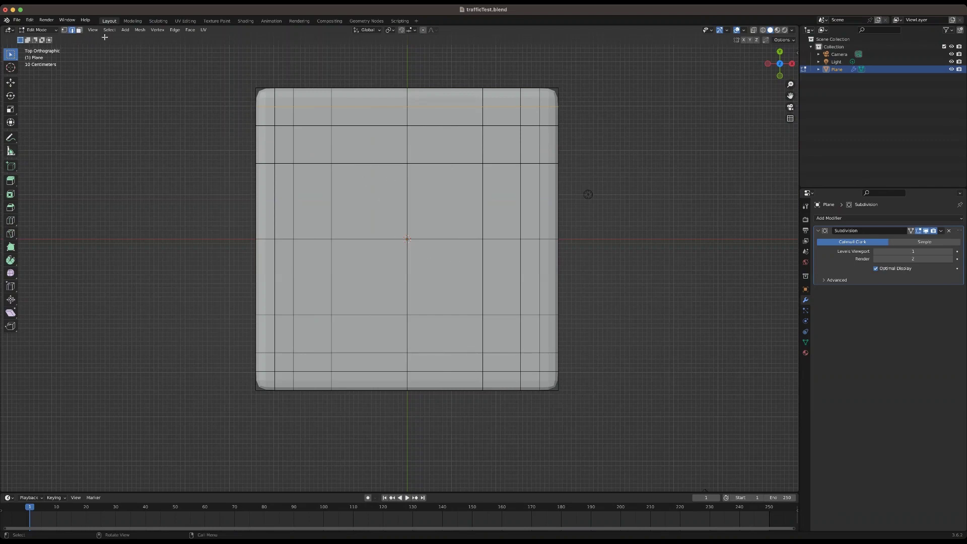
left_click(79, 31)
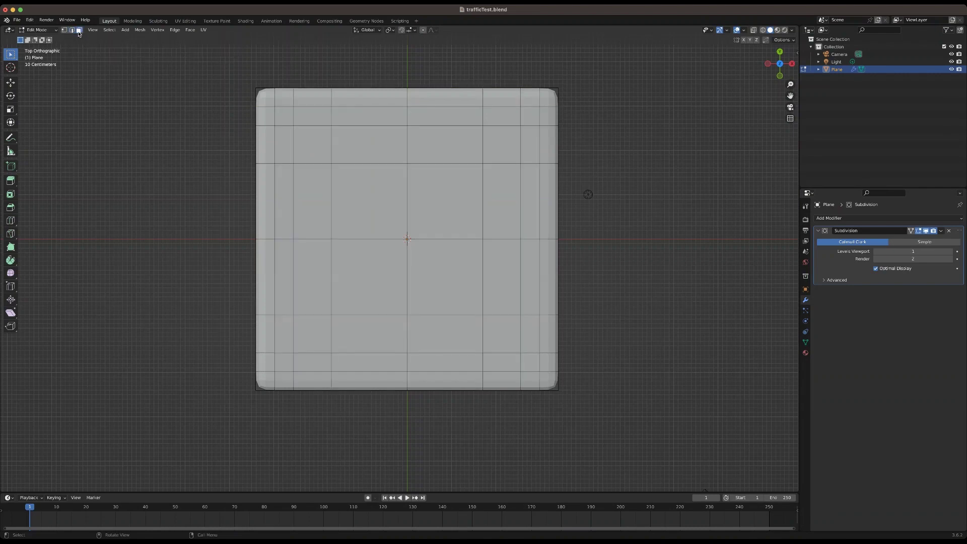
left_click(373, 212)
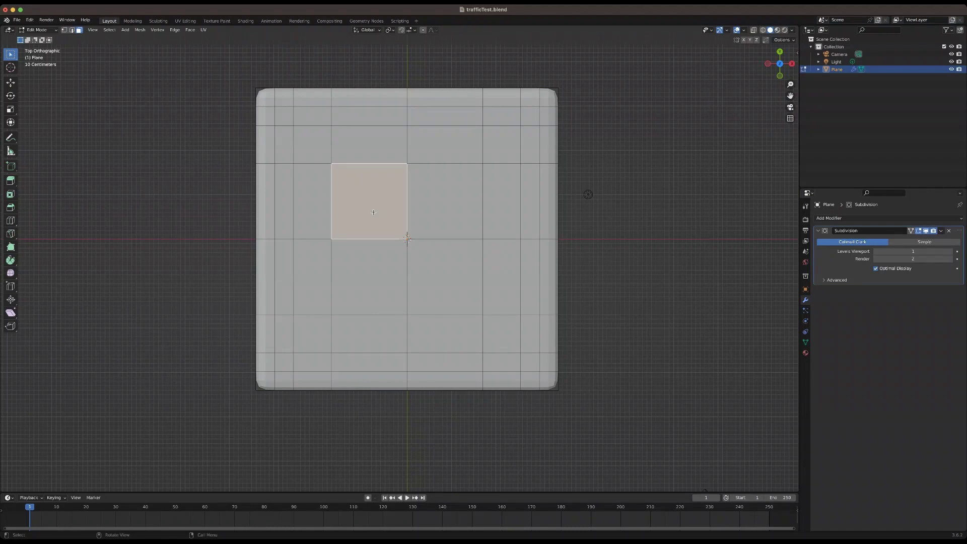
left_click(445, 200, "shift")
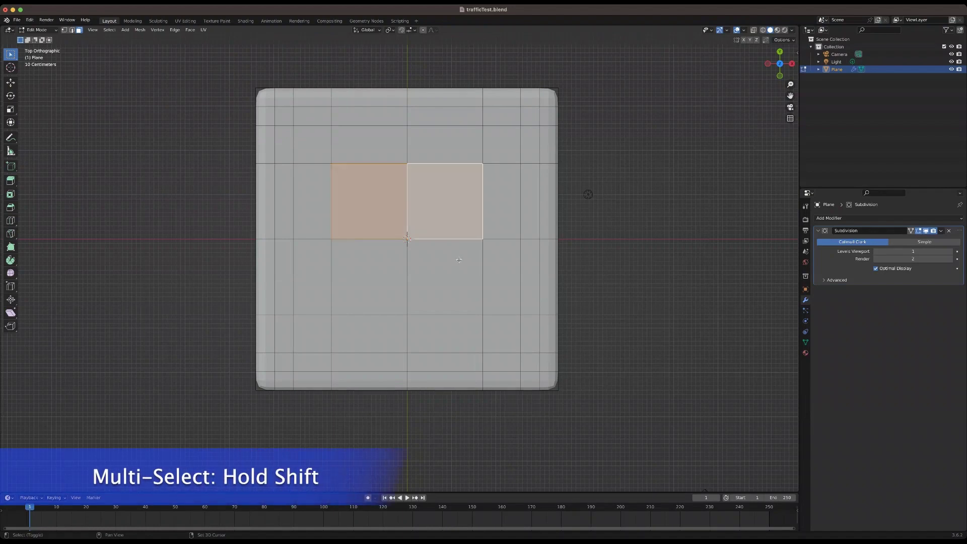
left_click(444, 277, "shift")
left_click(379, 268, "shift")
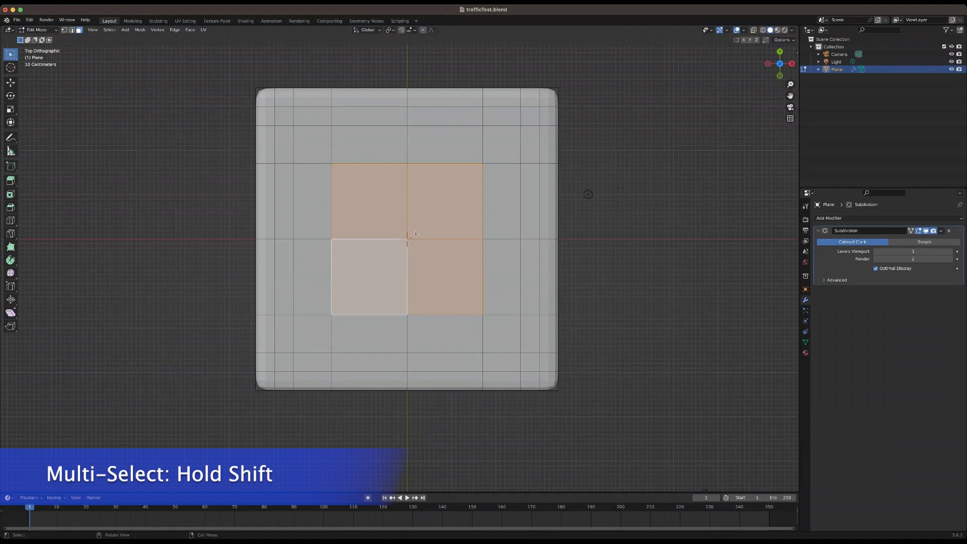
key("s")
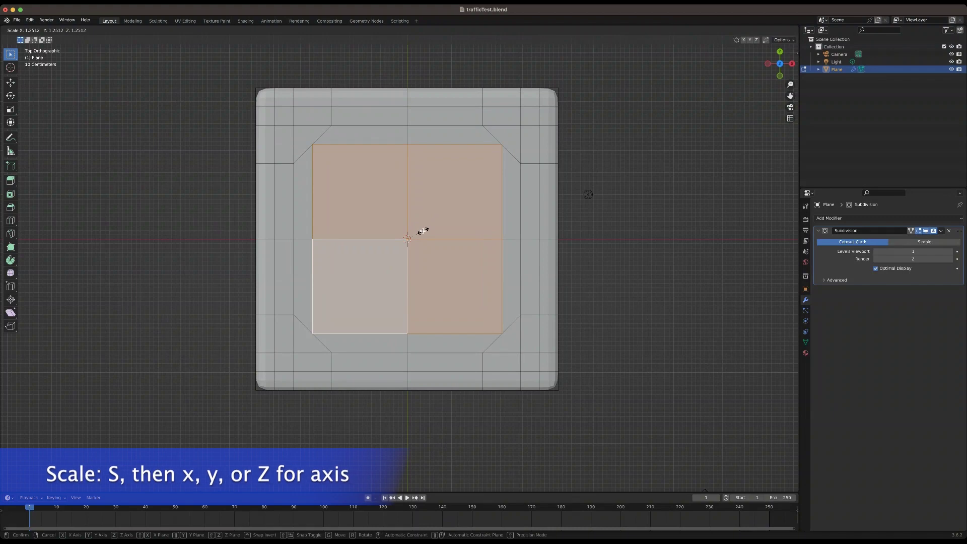
left_click(423, 231)
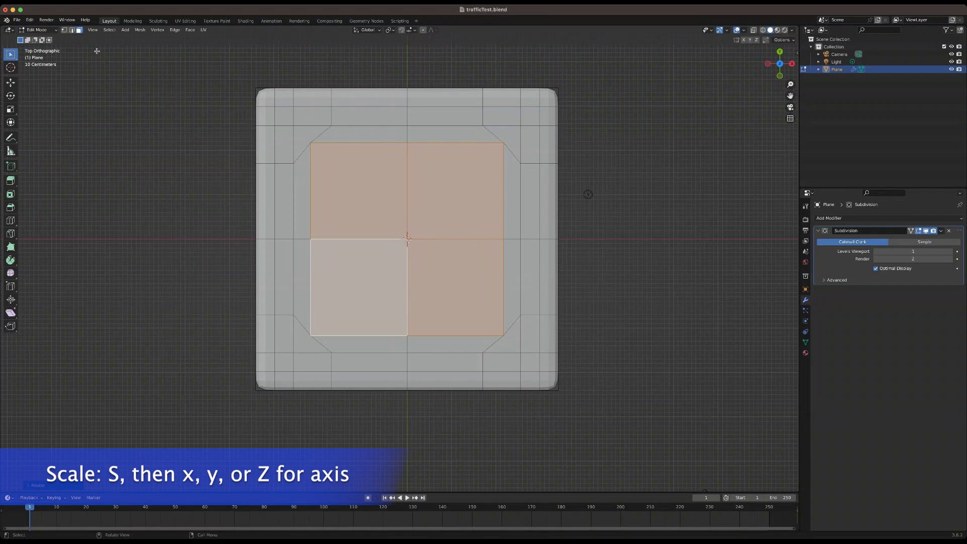
- In vertex selection mode, move the central square's two corner vertices on the -X side inward
left_click(65, 30)
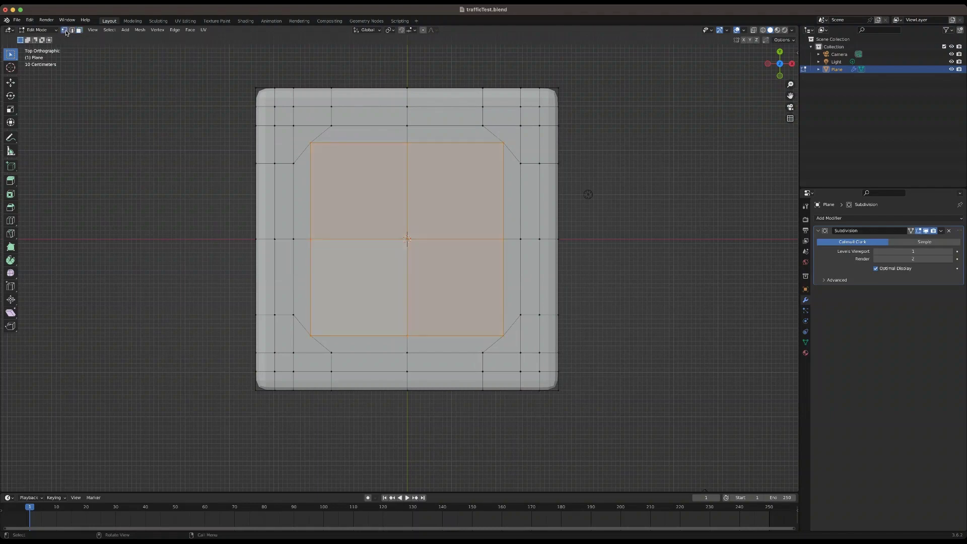
left_click(311, 143)
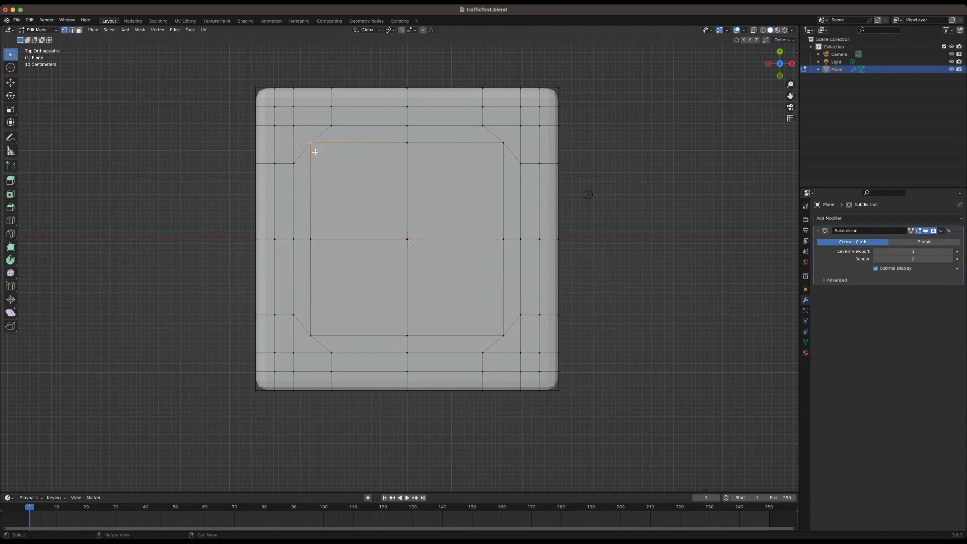
key("g")
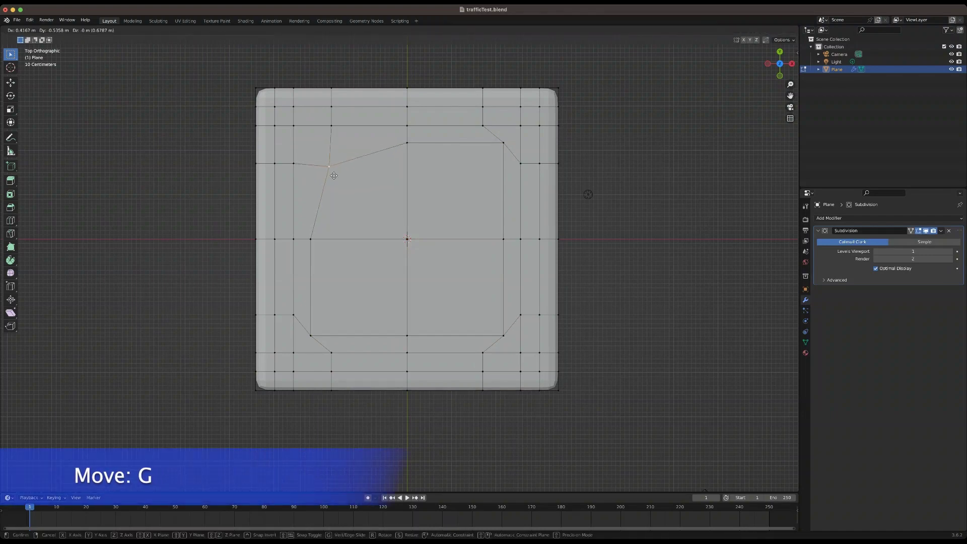
left_click(333, 176)
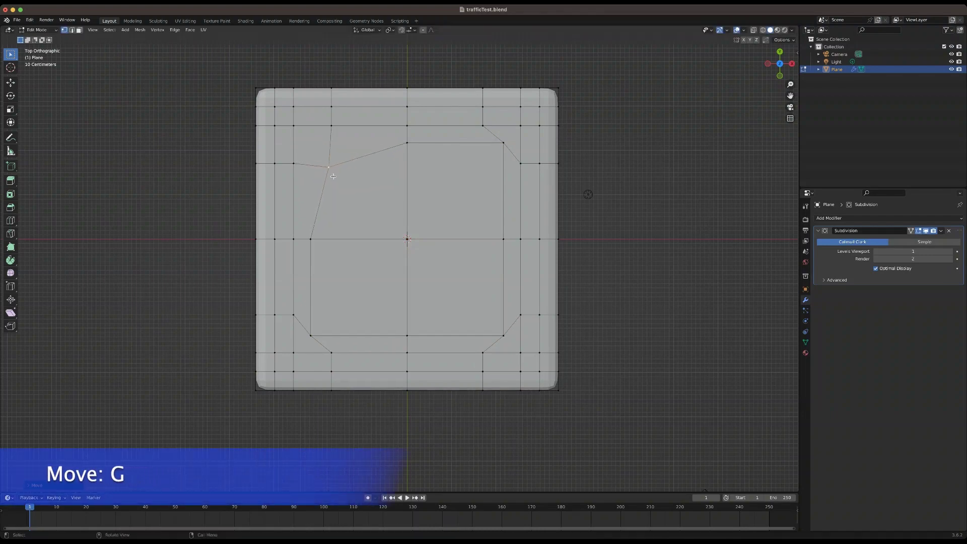
left_click(310, 335, "shift")
key("g")
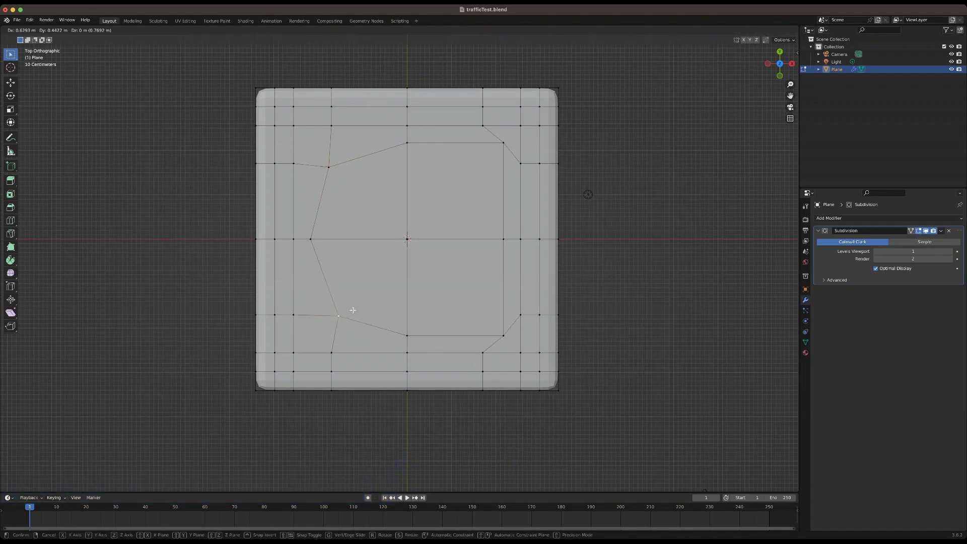
left_click(353, 310)
- Move the central square's two corner vertices on the +X side inward to match the opposite corners
left_click(513, 338, "shift")
key("g")
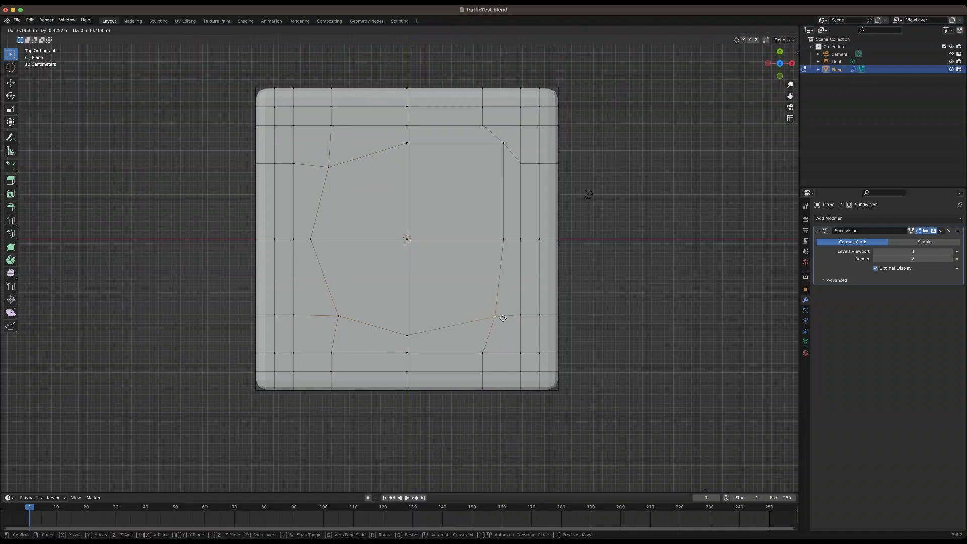
left_click(500, 318)
left_click(504, 143)
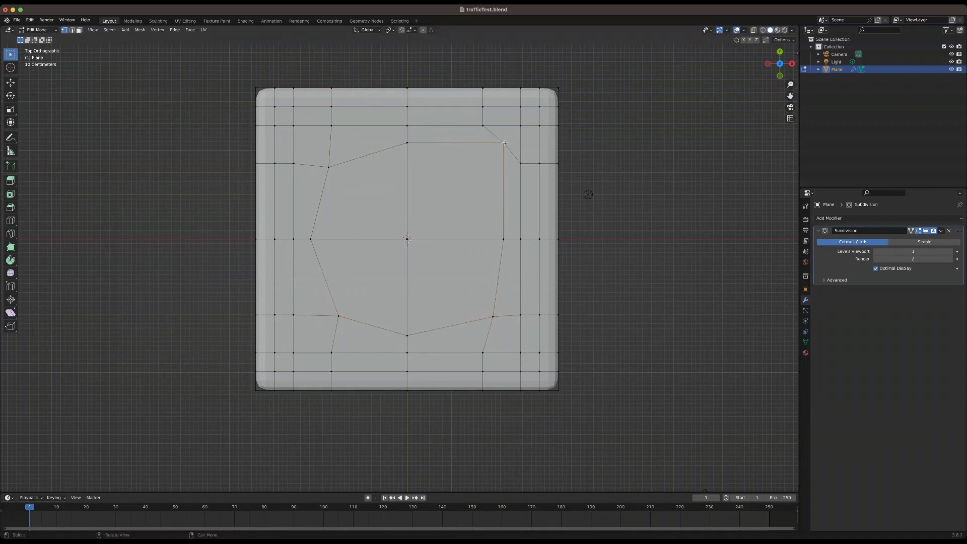
key("g")
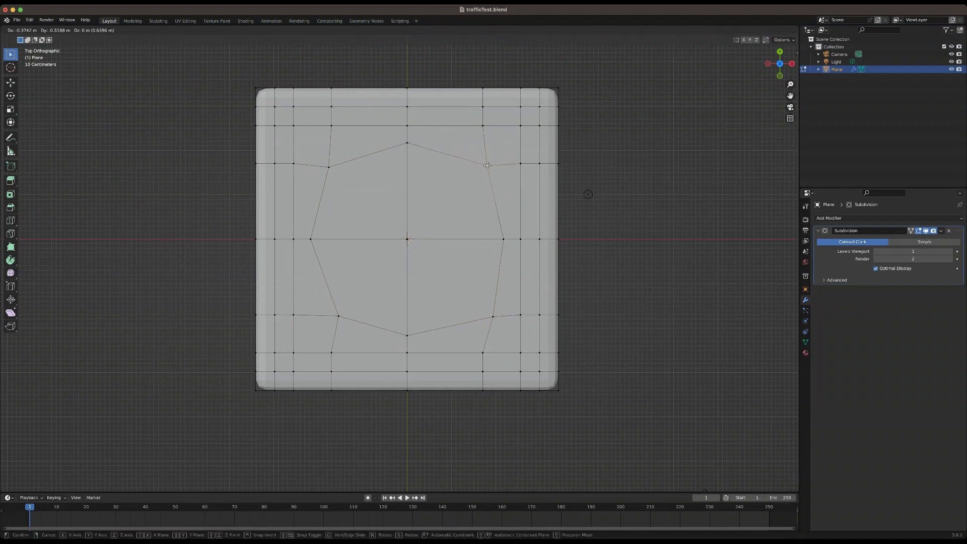
left_click(487, 165)
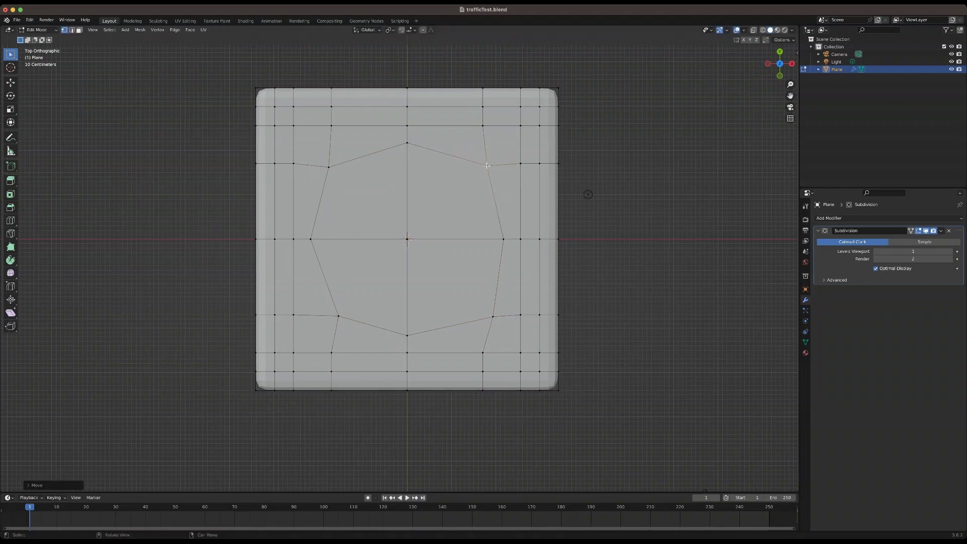
- Move the central outline's middle vertices on the +X and -X sides slightly outward
left_click(503, 239, "shift")
key("g")
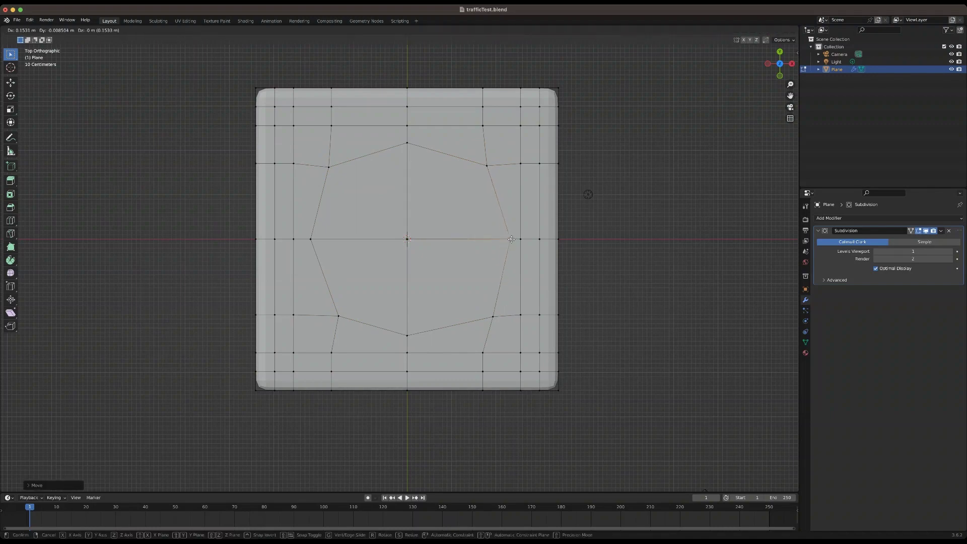
left_click(510, 241)
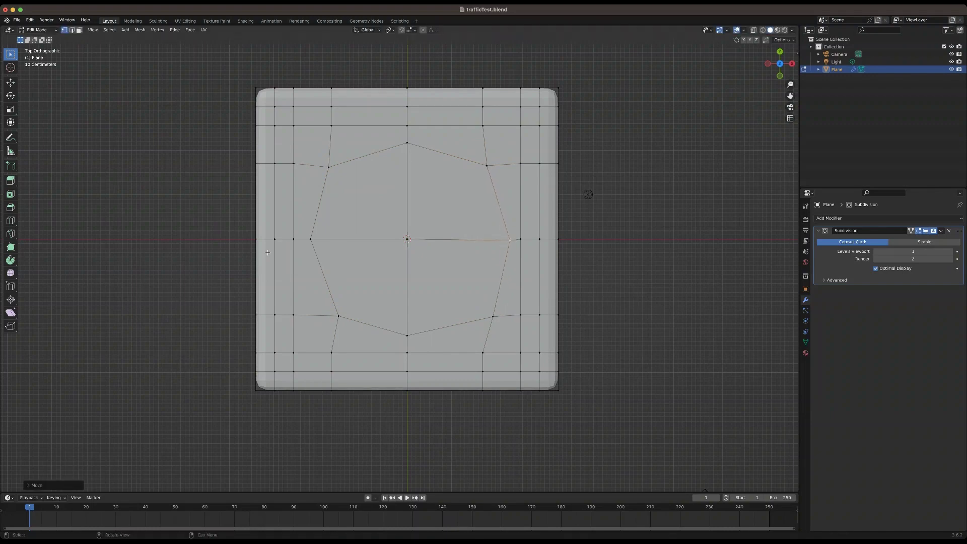
left_click(309, 240)
key("g")
left_click(306, 239)
- Move the outline's middle vertex on the +Y side outward and its corner vertex at -X, +Y slightly inward
left_click(405, 144)
key("g")
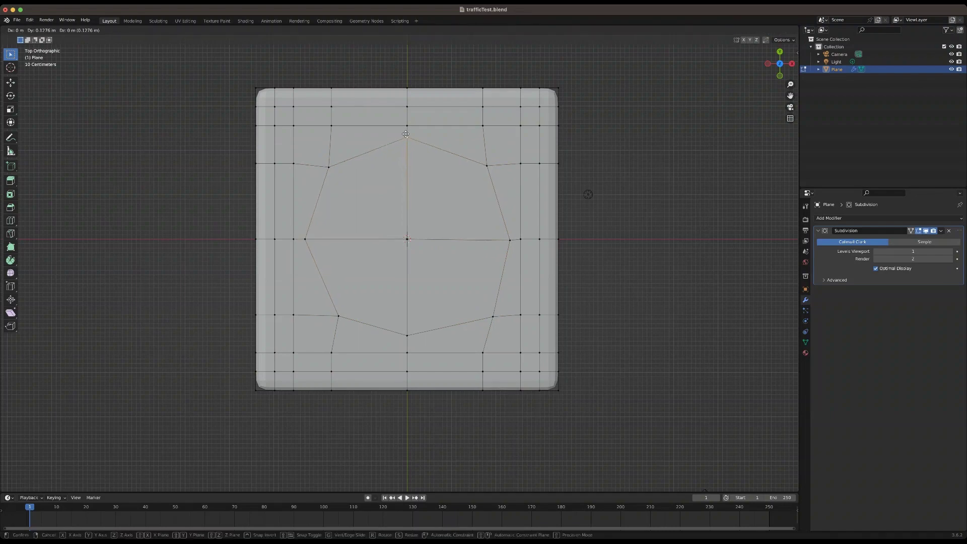
left_click(407, 139)
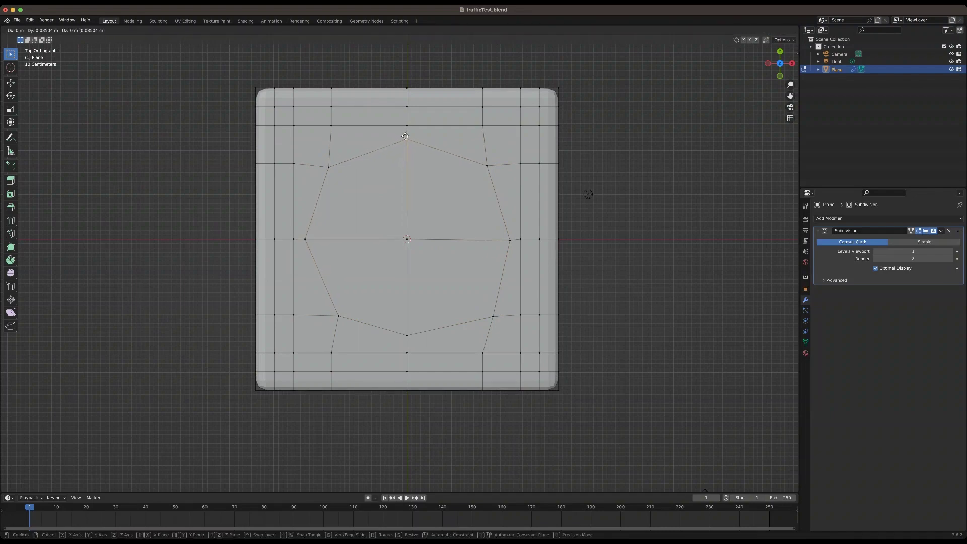
left_click(328, 167)
key("g")
left_click(334, 168)
- Move the outline's middle vertex on the -Y side outward and adjust the corner vertex at +X, -Y to round the shape
left_click(407, 334)
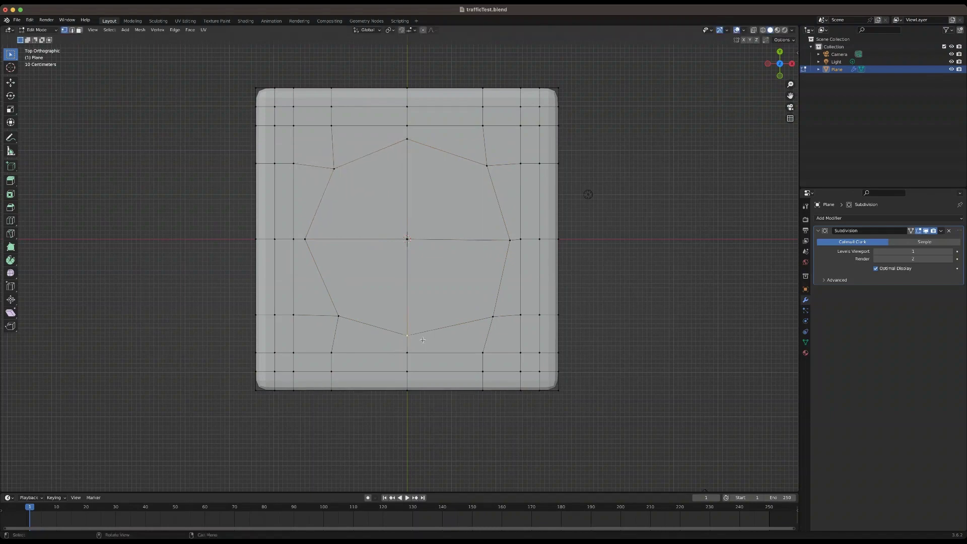
key("g")
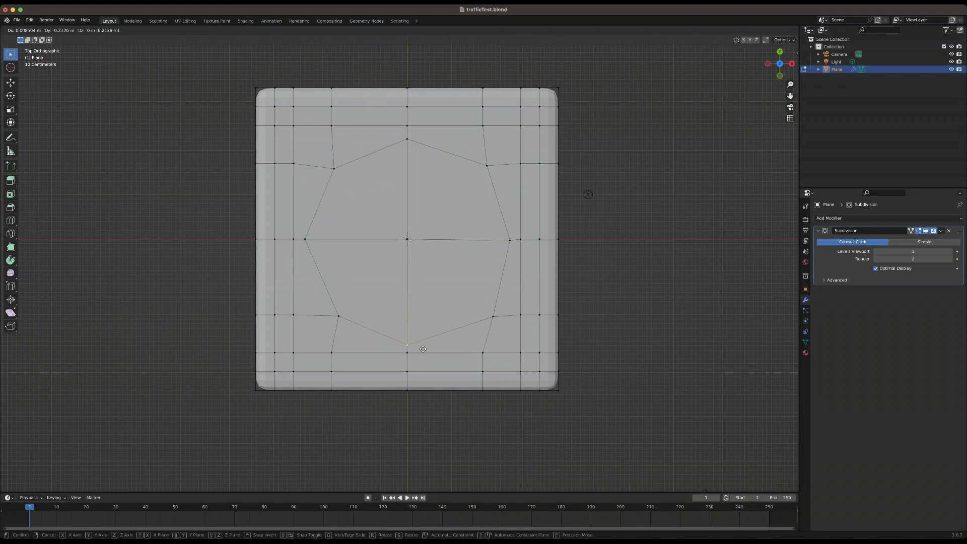
left_click(422, 347)
left_click(492, 317)
key("g")
left_click(484, 321)
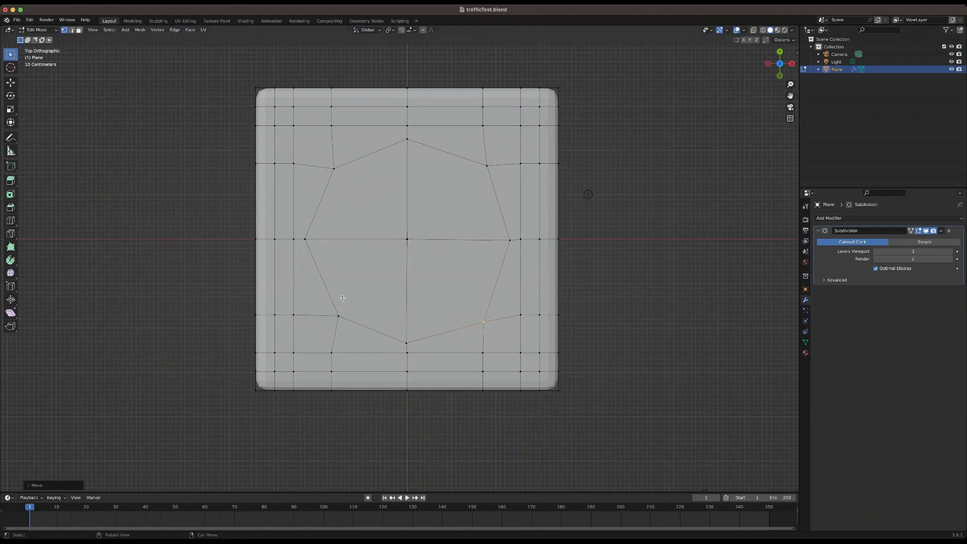
- In face selection mode, select the four faces inside the rounded outline and extrude them upward into a tall column
middle_click_drag(389, 371, 323, 306)
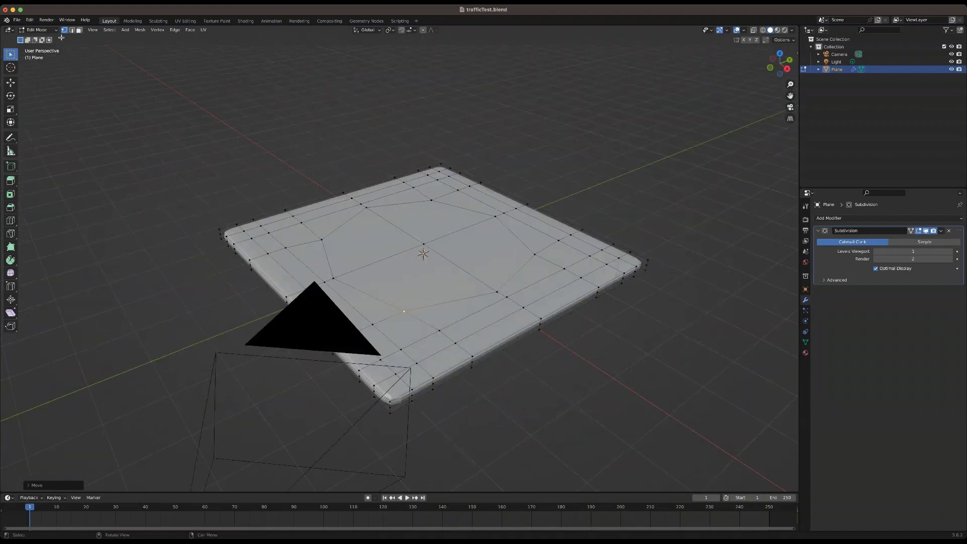
left_click(79, 30)
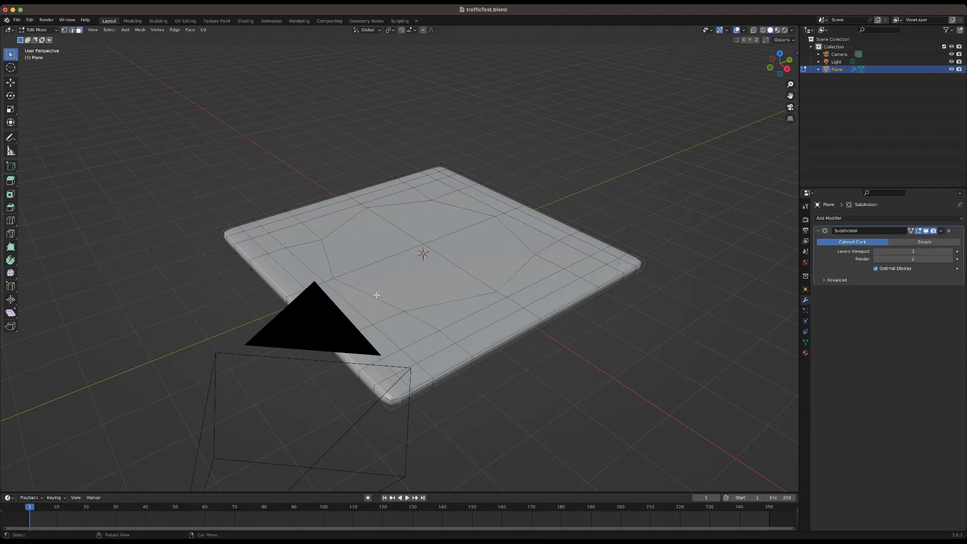
left_click(361, 236)
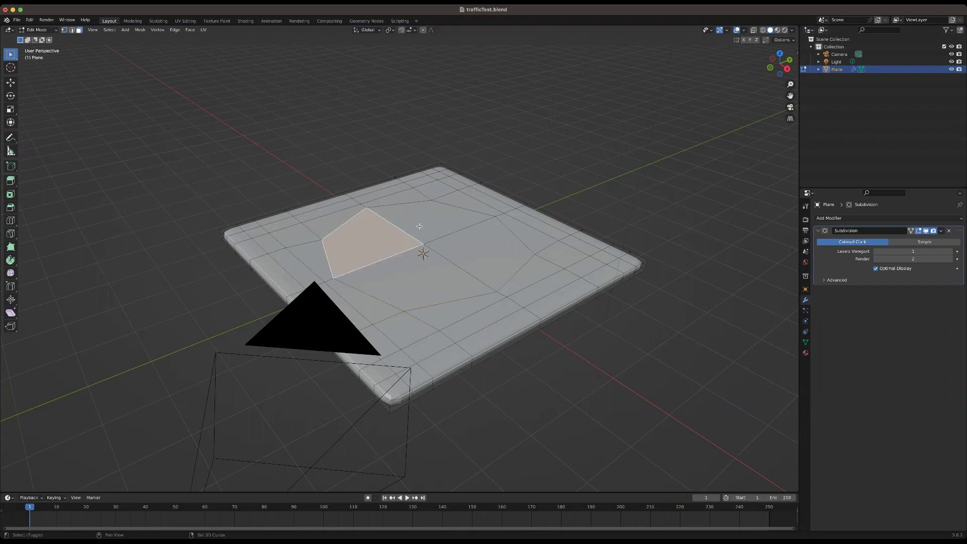
left_click(420, 226, "shift")
left_click(473, 250, "shift")
left_click(417, 279, "shift")
middle_click_drag(301, 262, 358, 275)
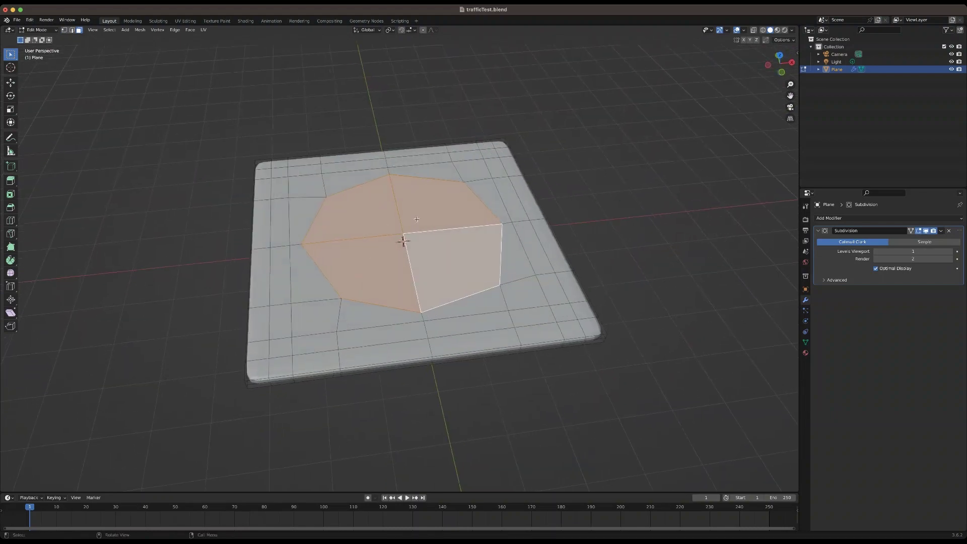
key("e")
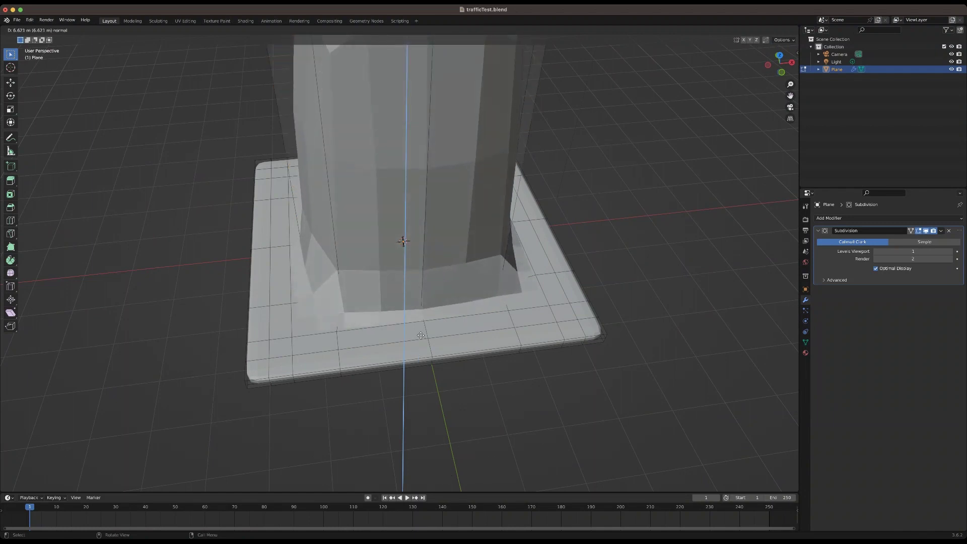
left_click(457, 394)
middle_click_drag(457, 393, 428, 280)
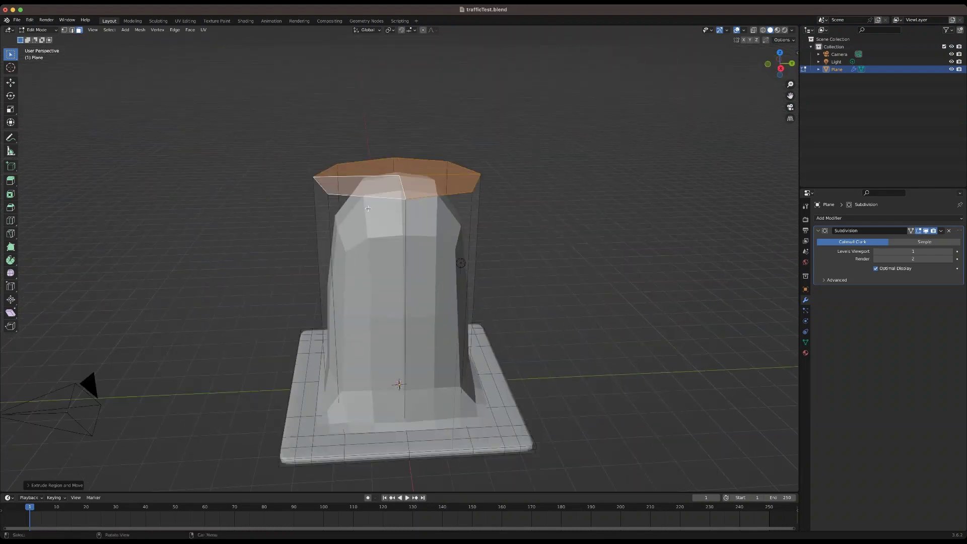
- Scale the column's top faces down to about 0.47 so that the column tapers like a cone
key("s")
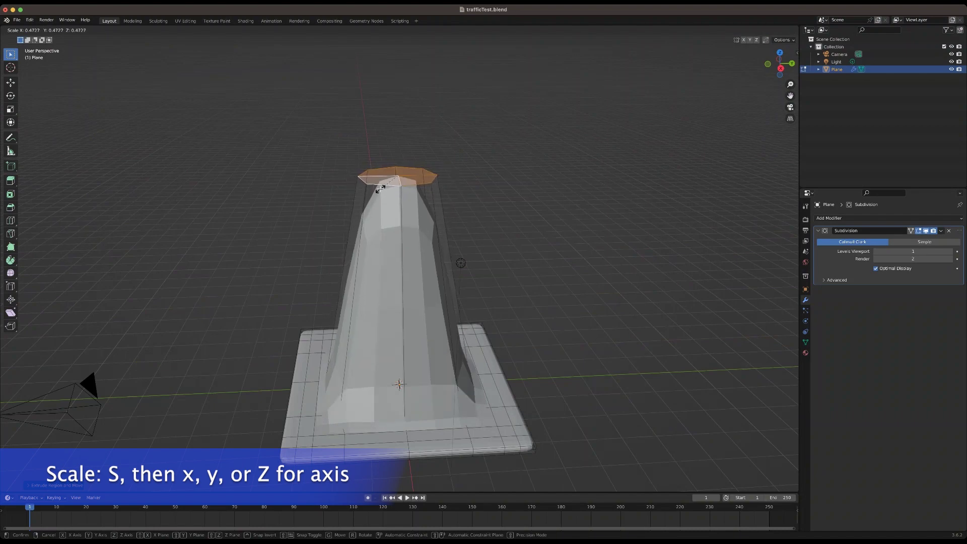
left_click(380, 189)
middle_click_drag(336, 290, 307, 278)
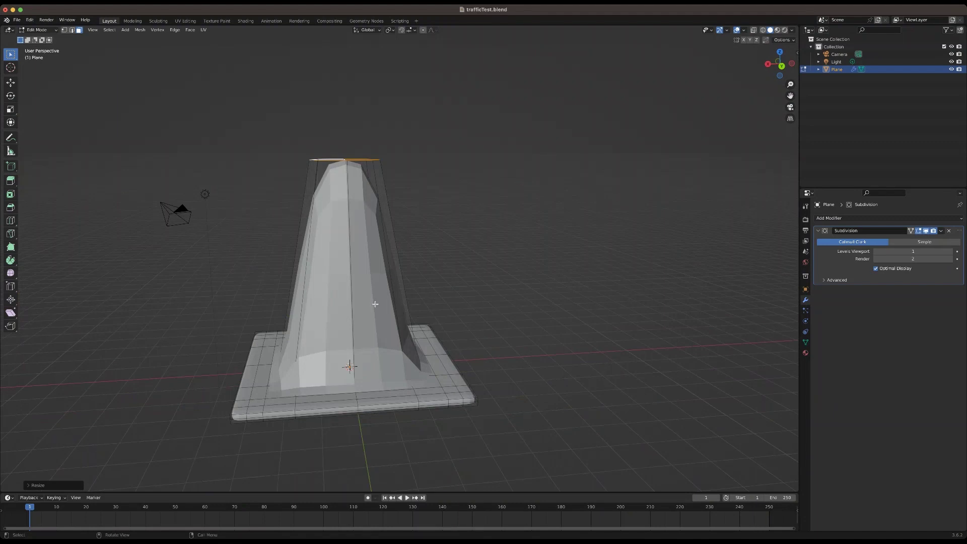
middle_click_drag(437, 296, 482, 305)
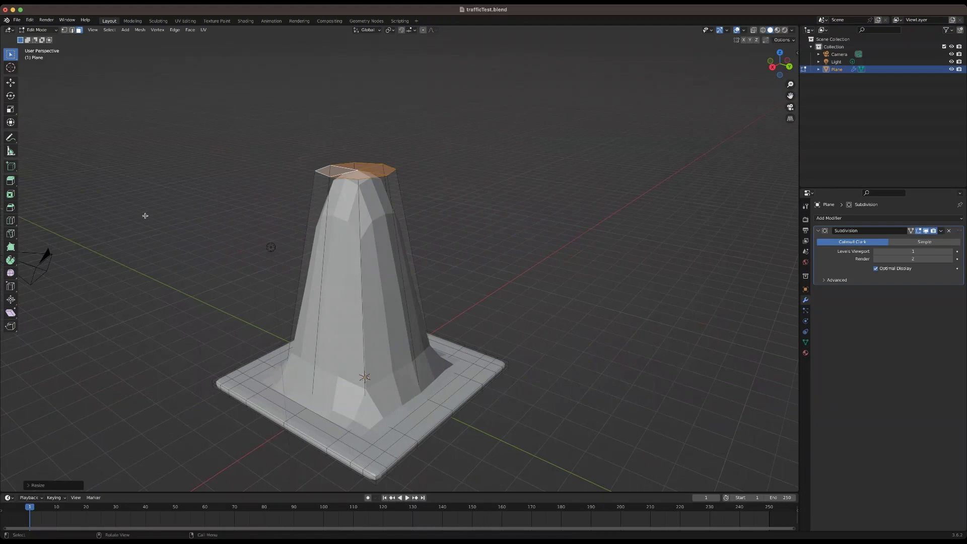
- Add two horizontal loop cuts around the cone, one above its middle and one slid down close to its base
key("ctrl+r")
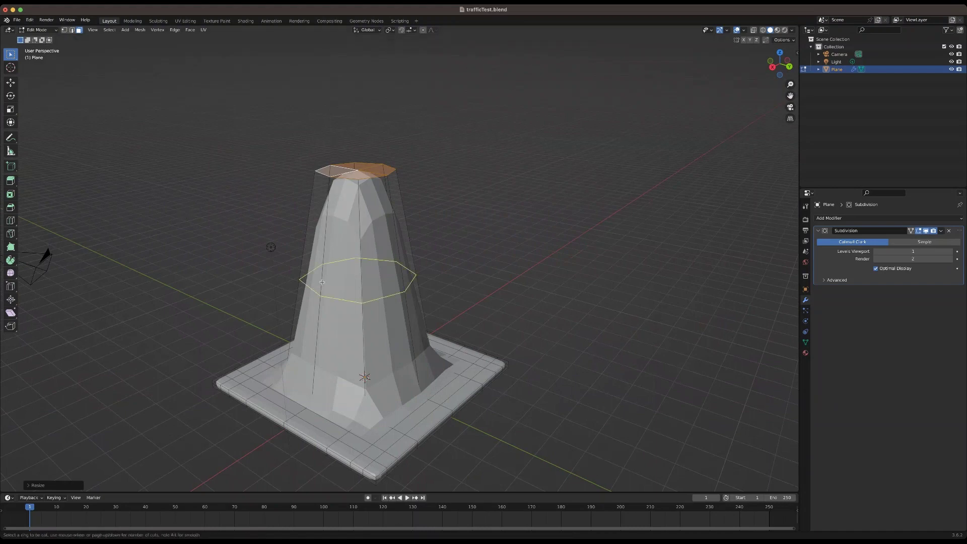
left_click(332, 282)
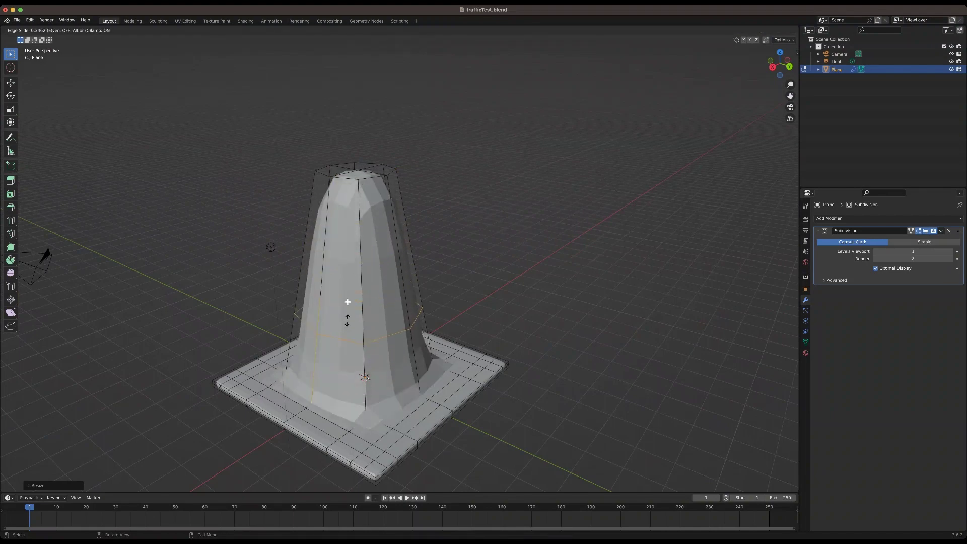
left_click(350, 243)
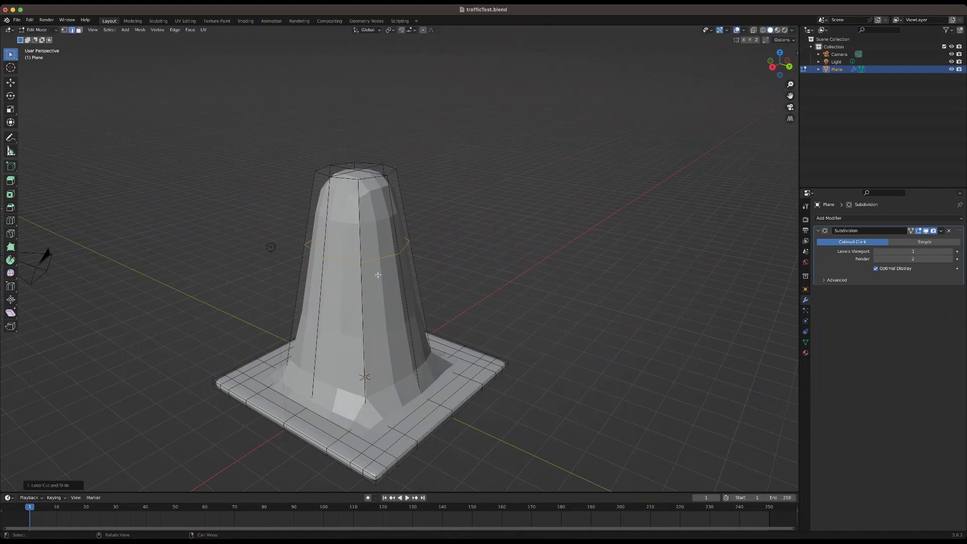
key("ctrl+r")
left_click(367, 301)
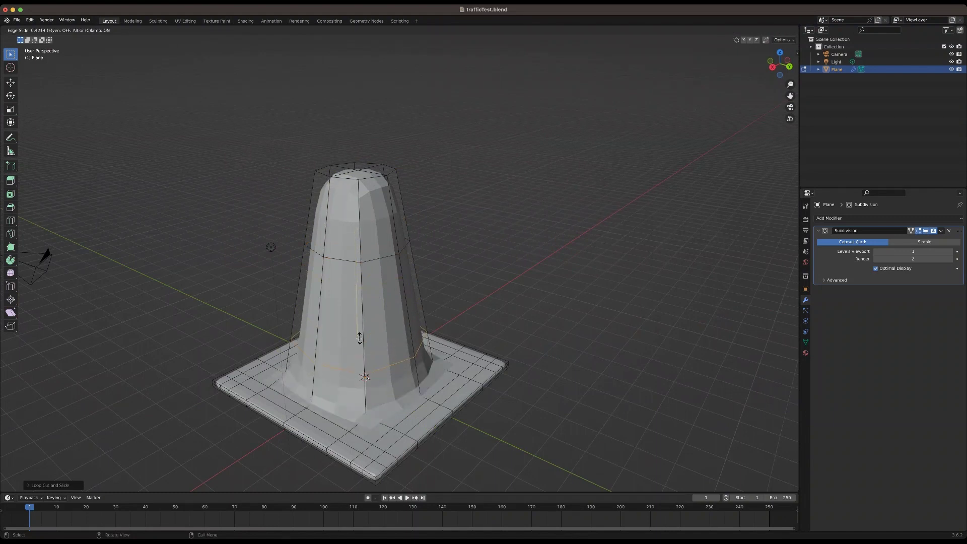
left_click(361, 375)
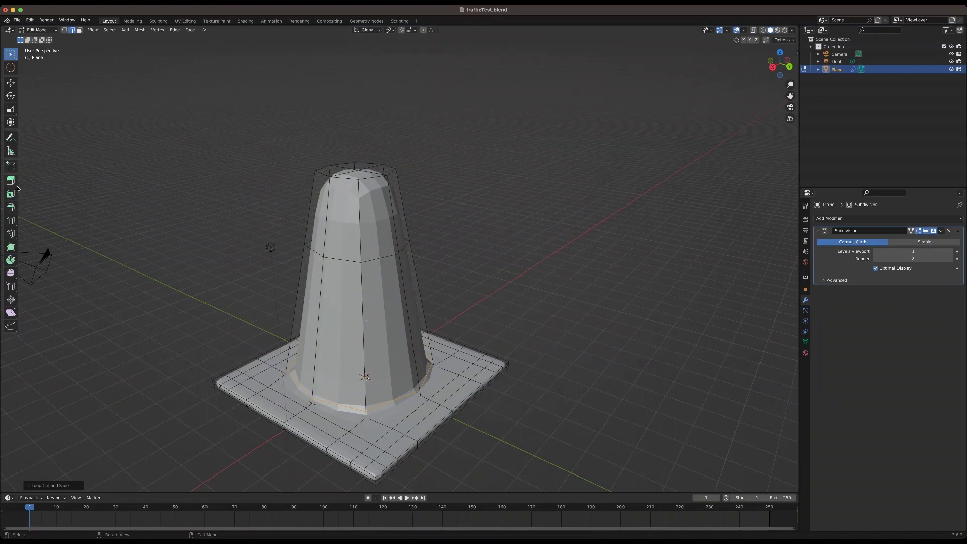
- With the Loop Cut tool, add further horizontal loops at the cone's base, across its lower half and near its top rim
left_click(10, 220)
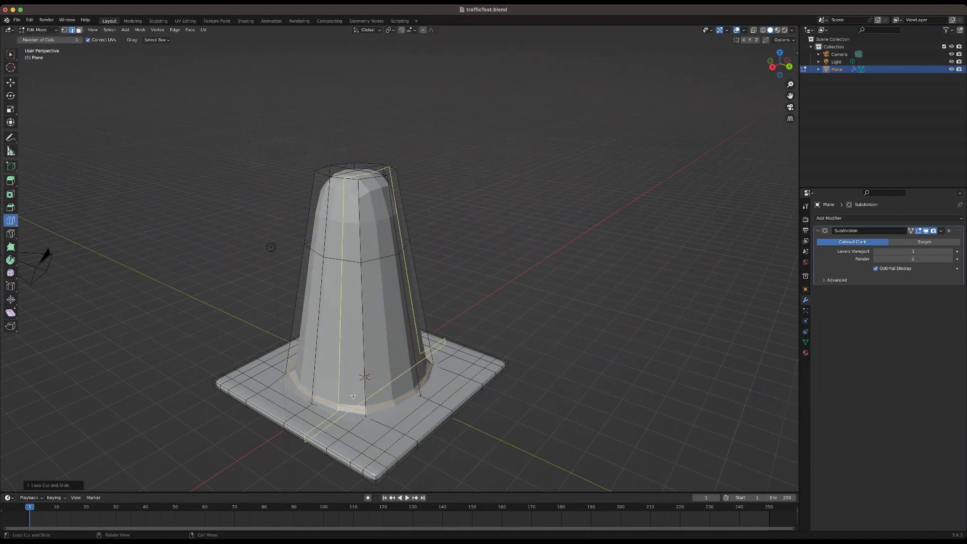
left_click_drag(368, 398, 408, 463)
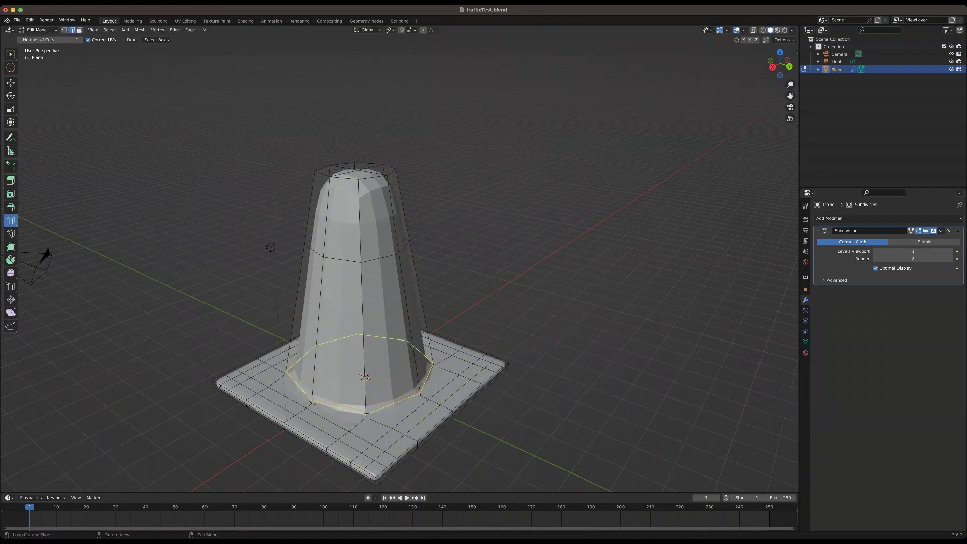
left_click_drag(366, 413, 366, 413)
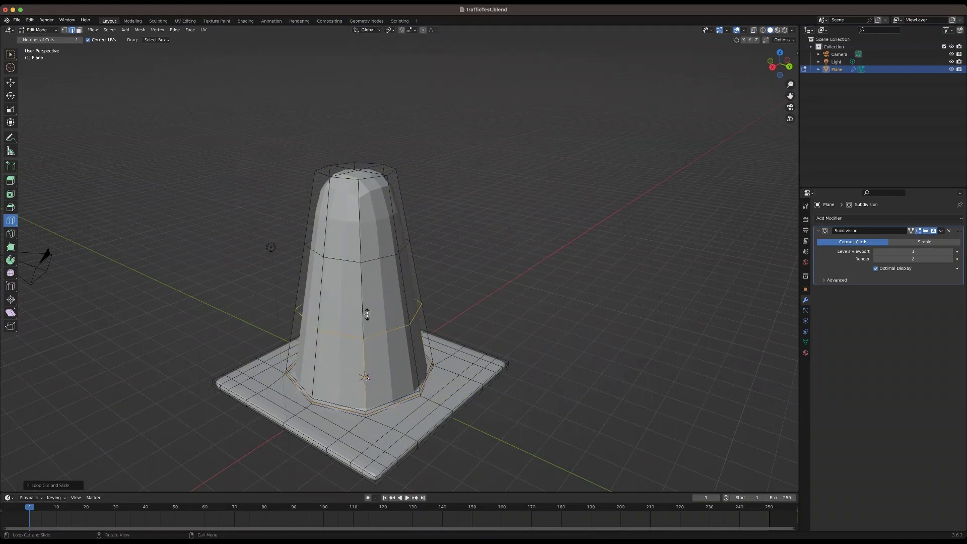
left_click_drag(367, 314, 363, 334)
left_click_drag(360, 221, 358, 194)
middle_click_drag(462, 302, 352, 297)
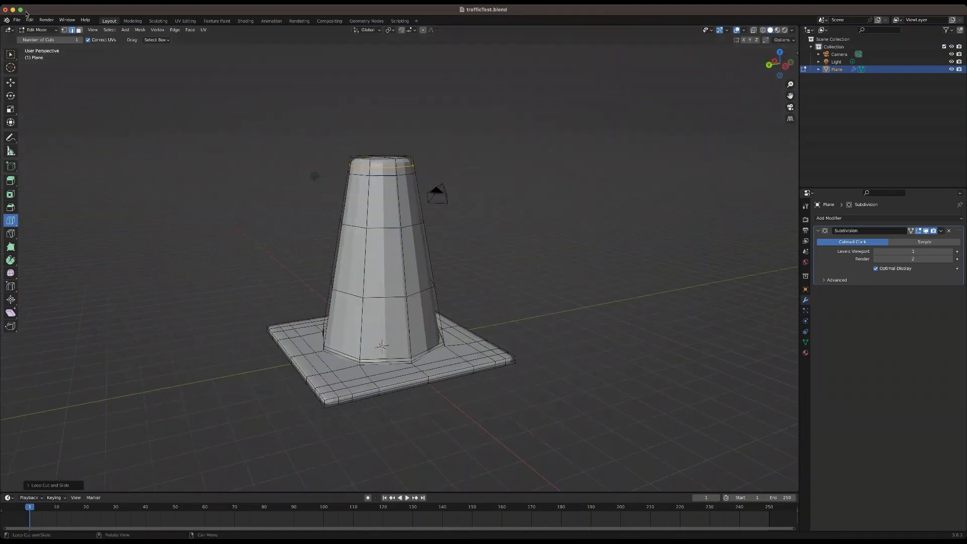
- Switch the cone back to Object Mode and view it from above
left_click(49, 34)
left_click(41, 31)
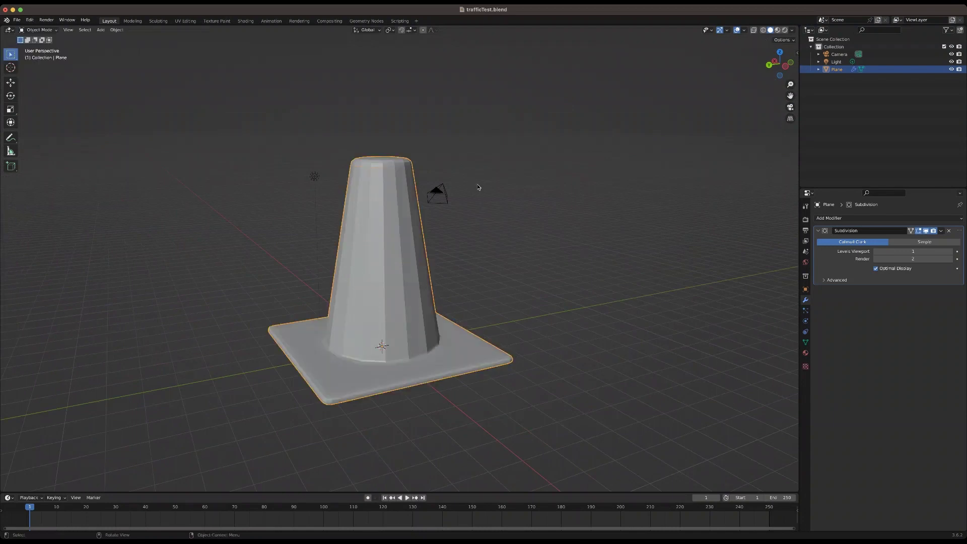
middle_click_drag(547, 279, 630, 274)
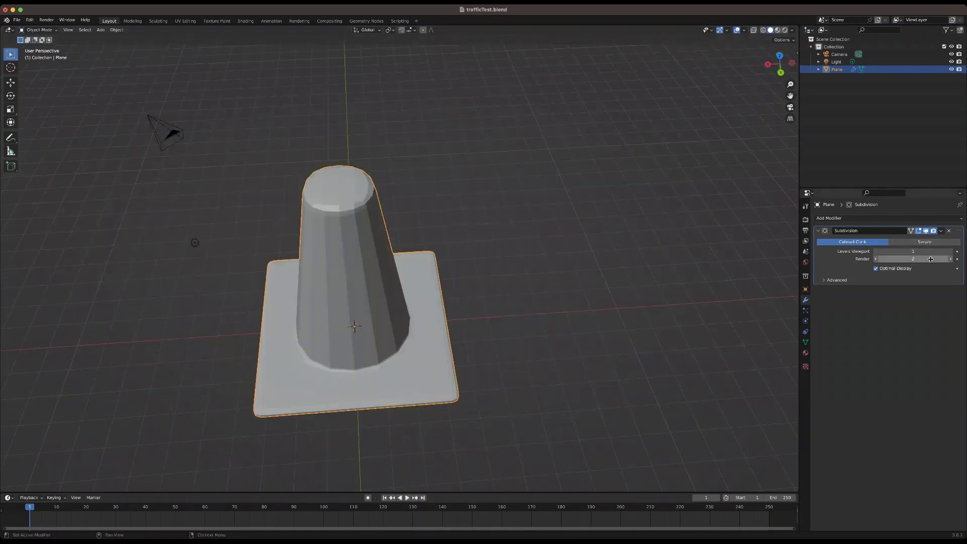
- Raise the Subdivision modifier's viewport level to 4 and check the smoothed cone
left_click(957, 253)
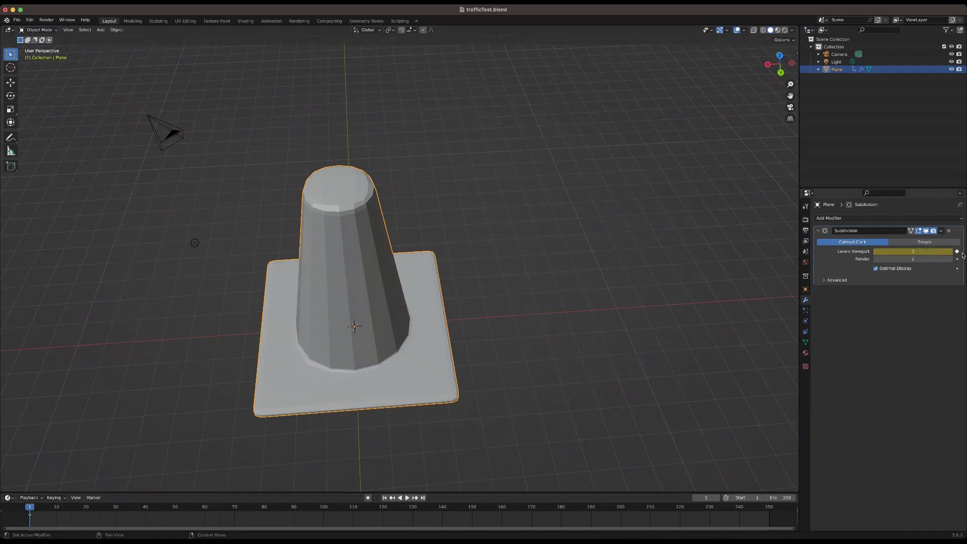
left_click(945, 252)
left_click(938, 315)
left_click(956, 251)
left_click(951, 252)
left_click(951, 254)
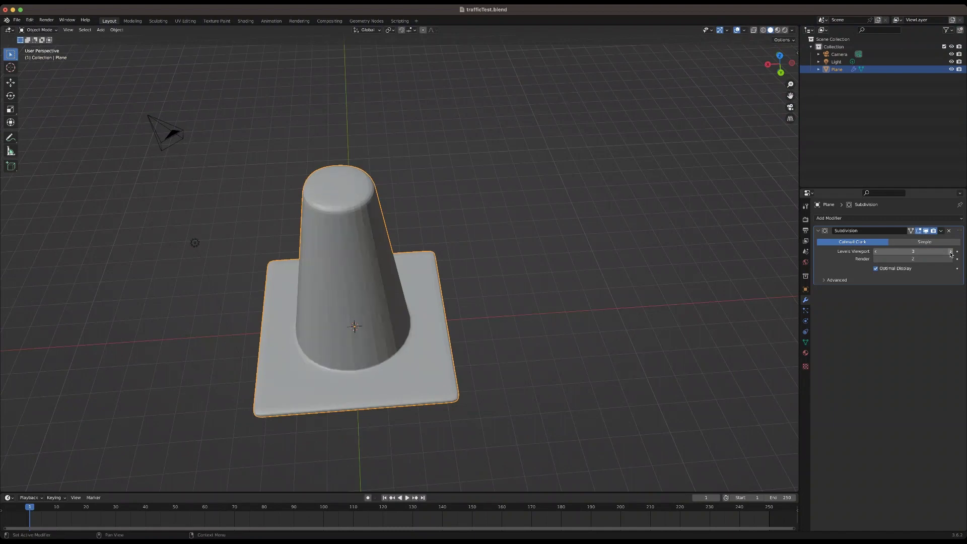
left_click(950, 253)
middle_click_drag(580, 328, 535, 287)
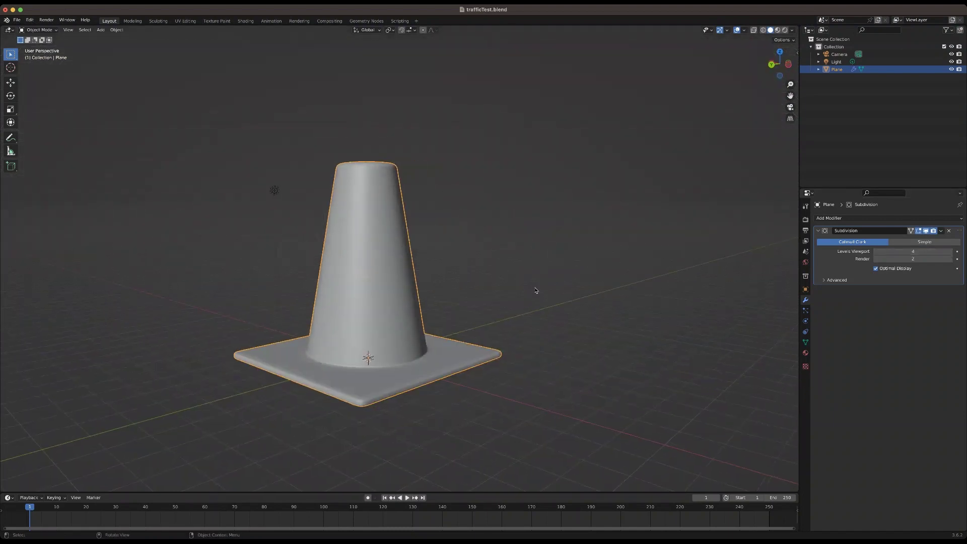
- Reduce the Subdivision modifier's viewport level to 3 and undo the accidental keyframe on it
left_click(876, 254)
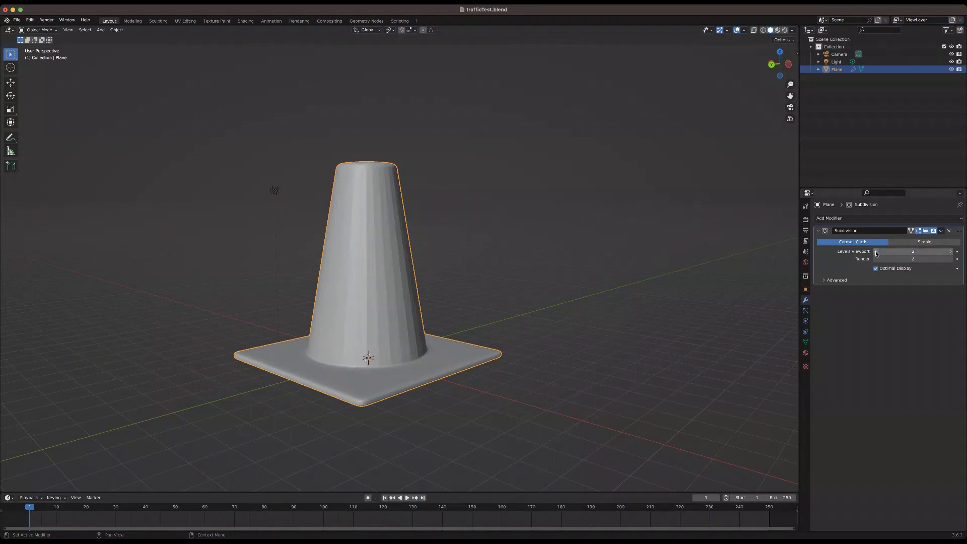
left_click(957, 252)
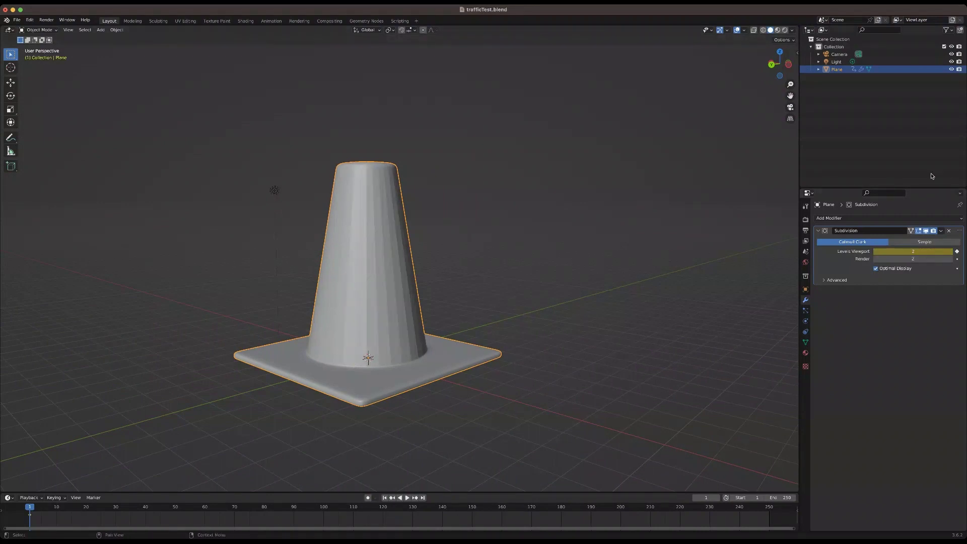
key("super+z")
key("super+z")
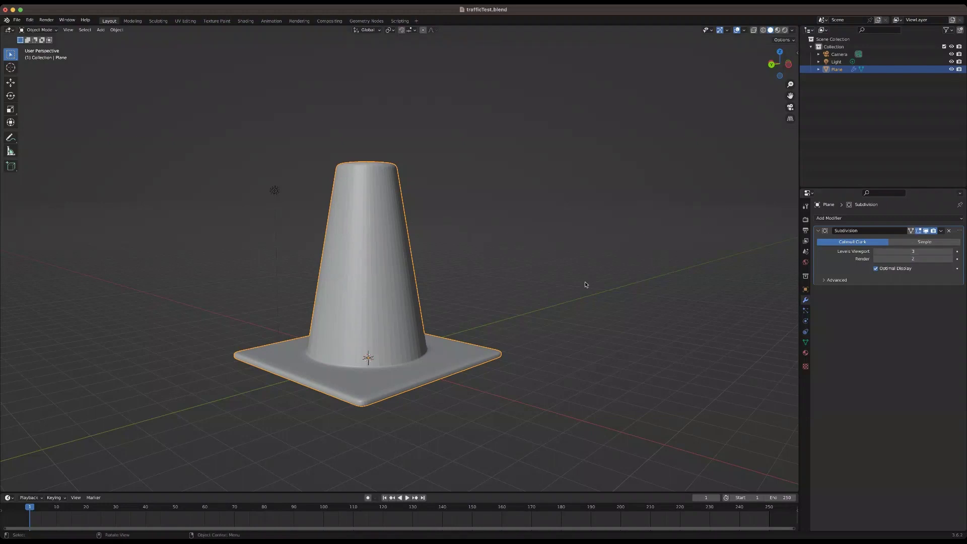
- Look at the Subdivision modifier's extra options, such as Apply and Duplicate, without using any of them
middle_click_drag(586, 284, 394, 275)
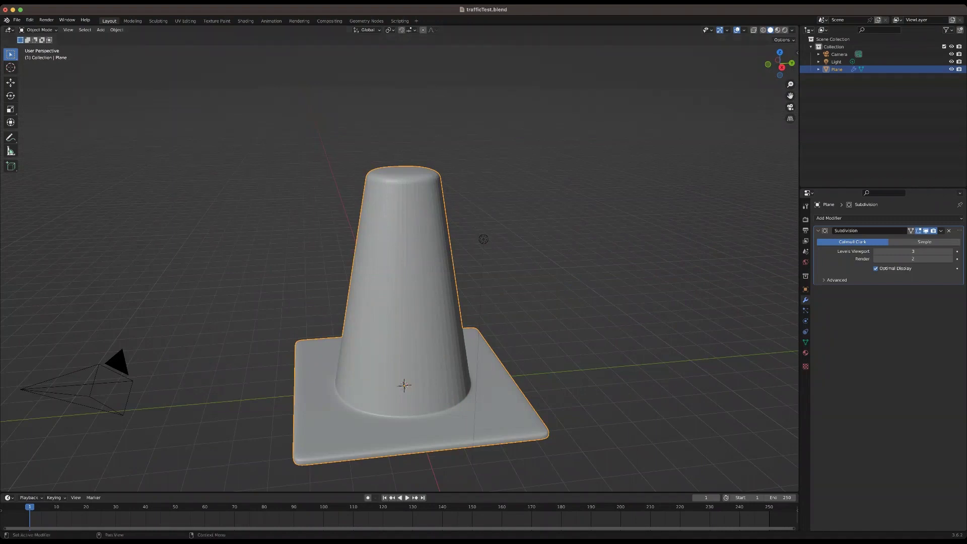
left_click(940, 231)
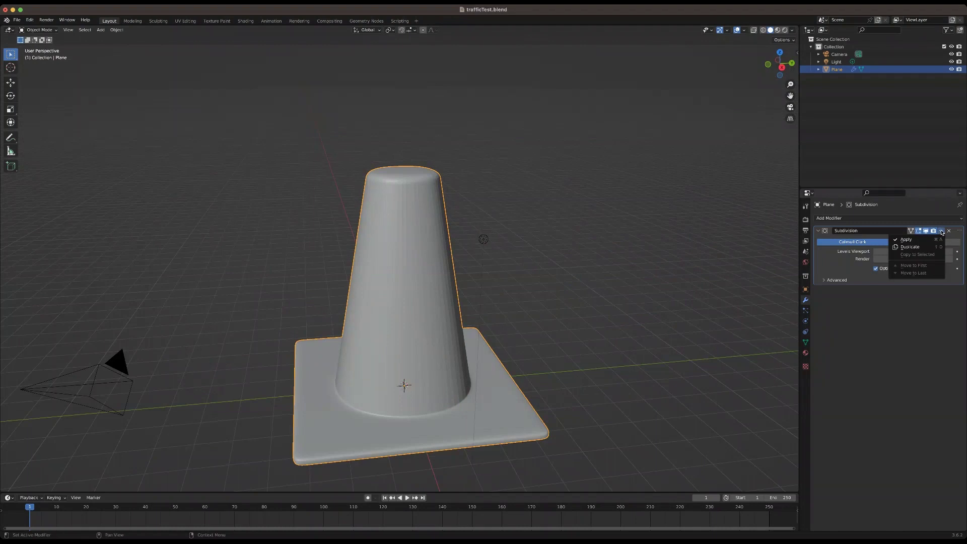
left_click(941, 231)
left_click(940, 232)
left_click(522, 224)
left_click(412, 182)
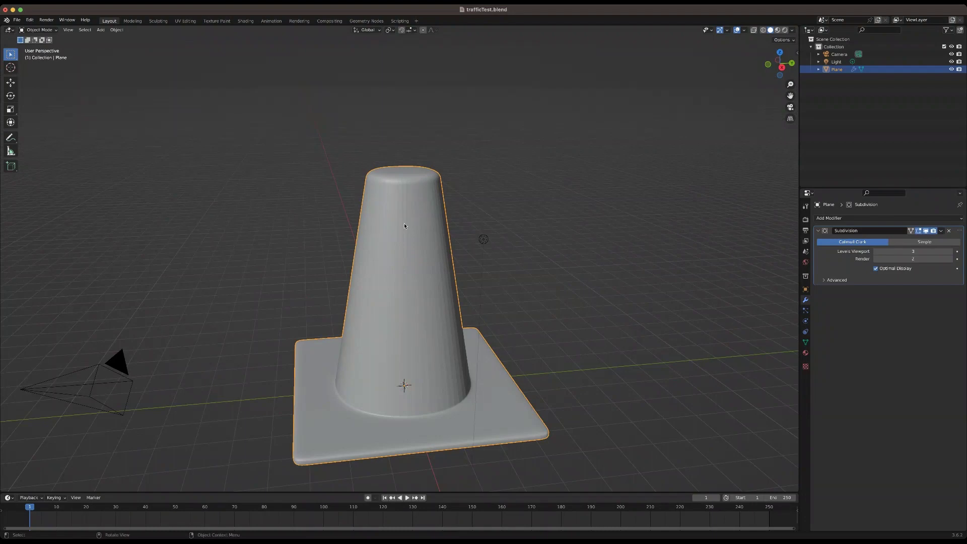
- Put the cone in Edit Mode and select all the faces of its flat top cap
middle_click_drag(404, 226, 421, 227)
key("Tab")
scroll(442, 271, "up", 3)
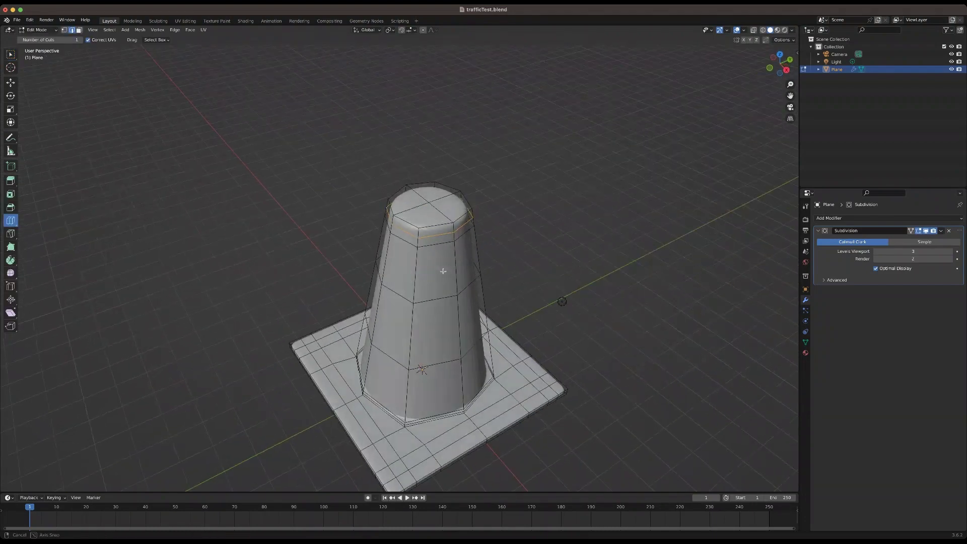
middle_click_drag(443, 271, 363, 274)
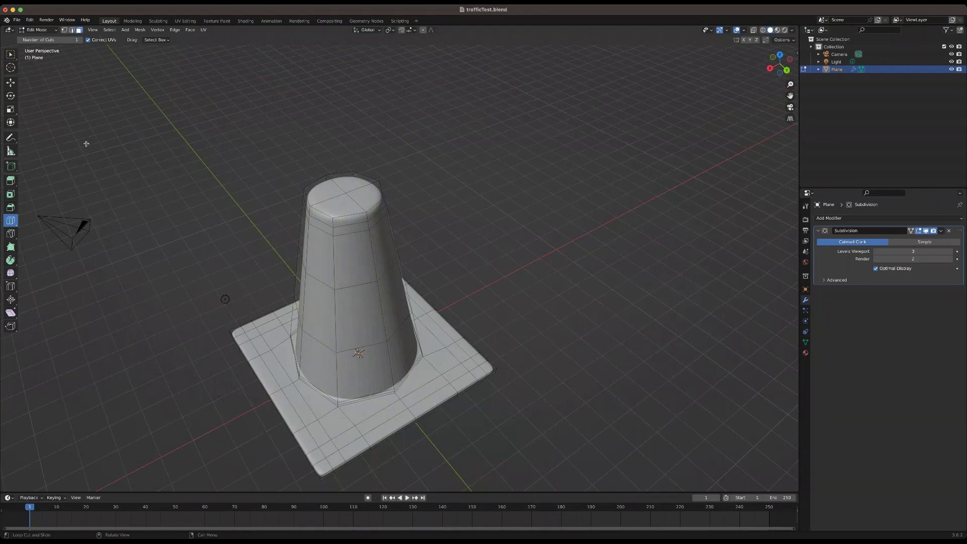
left_click(10, 52)
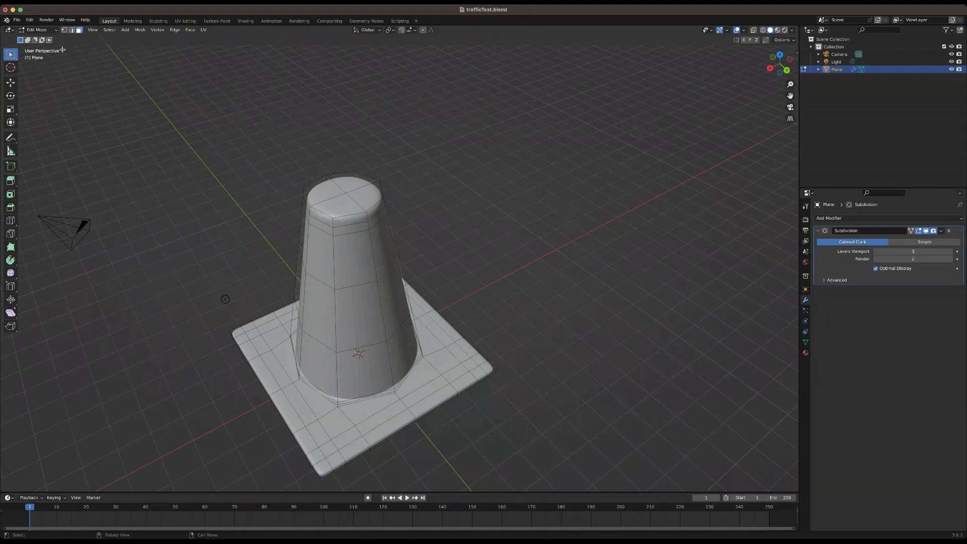
left_click(334, 194)
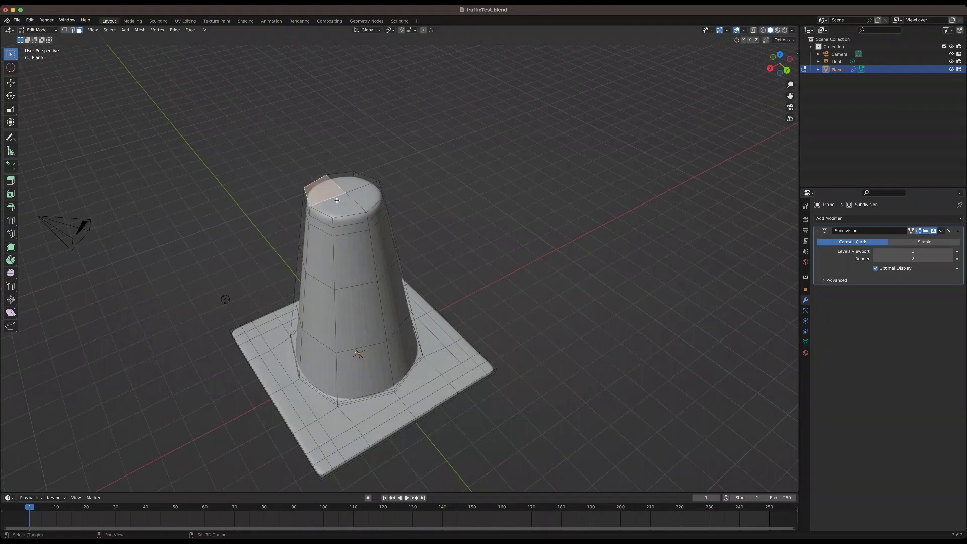
left_click(338, 207, "shift")
left_click(367, 199, "shift")
left_click(351, 175, "shift")
- Extrude the top cap faces with almost no offset and scale them inward to about 0.67 to form a rim
middle_click_drag(351, 176, 455, 162)
scroll(464, 78, "up", 5)
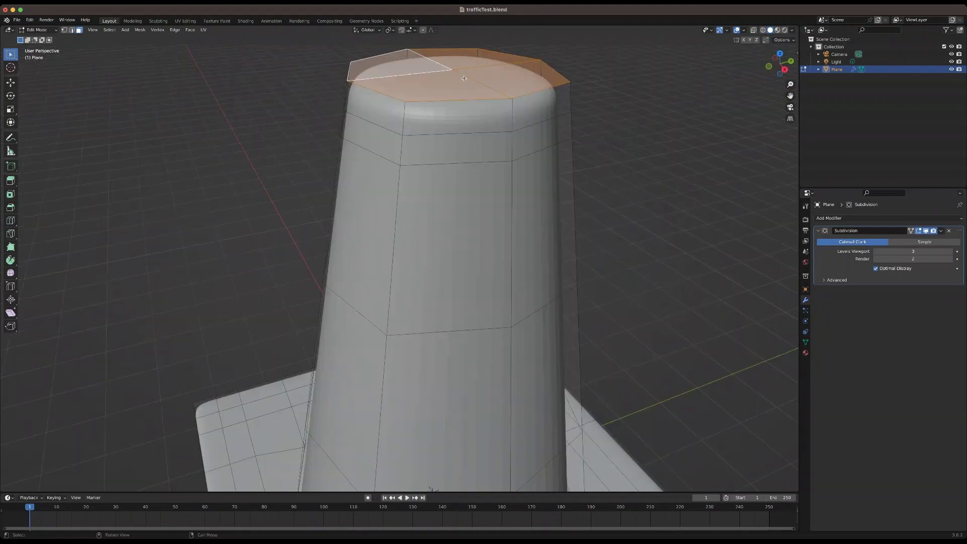
key("e")
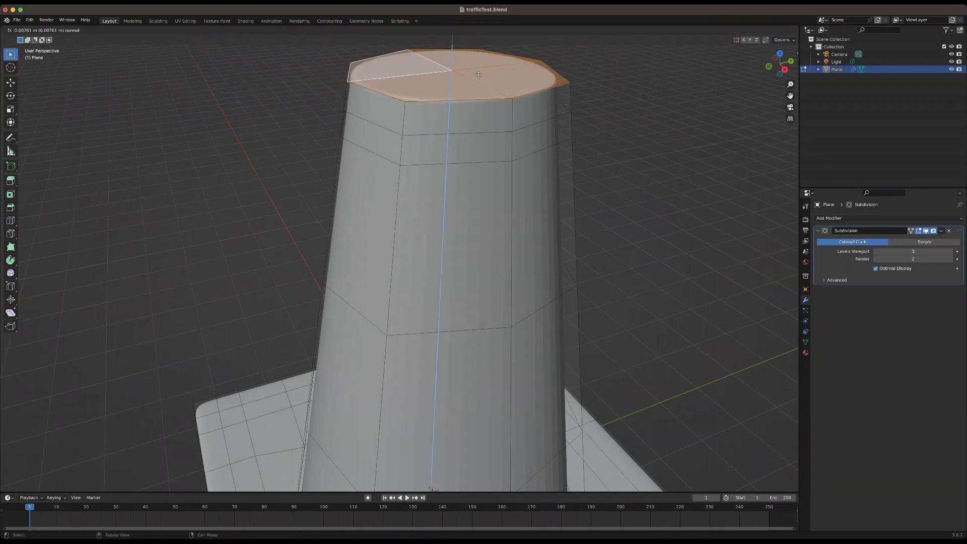
left_click(476, 75)
key("s")
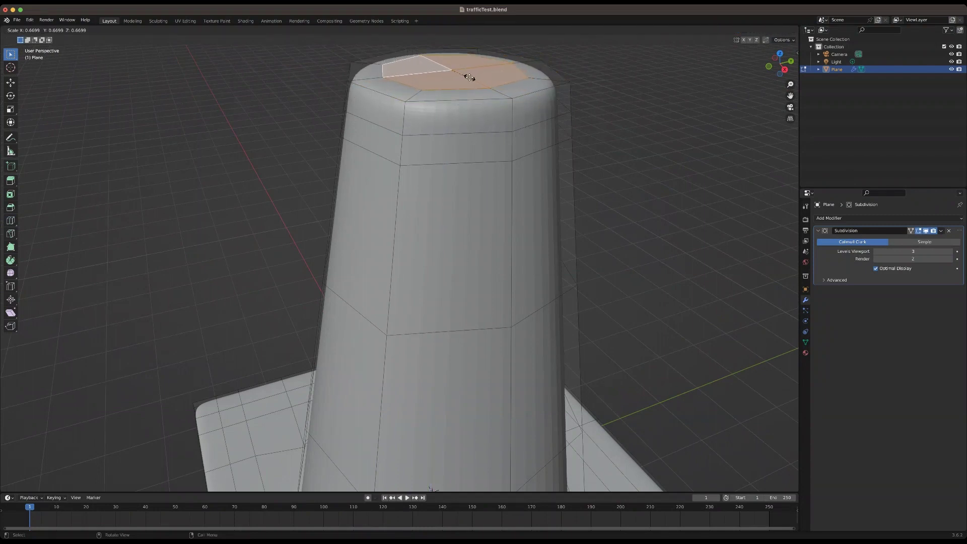
key("Escape")
mouse_move(555, 132)
middle_mouse_down()
mouse_move(557, 166)
mouse_move(542, 136)
middle_mouse_up()
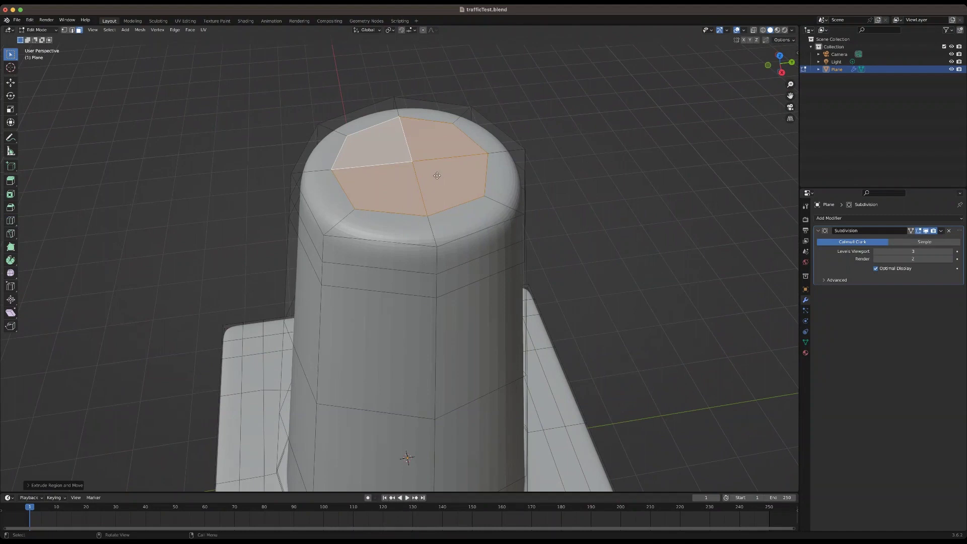
- Extrude the inner top faces down into the cone to hollow out a deep round opening
key("e")
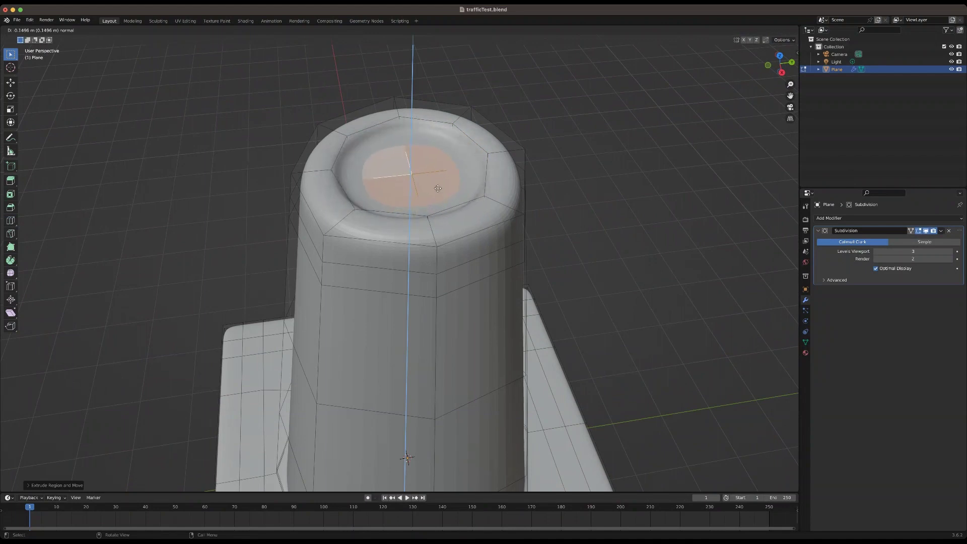
left_click(448, 270)
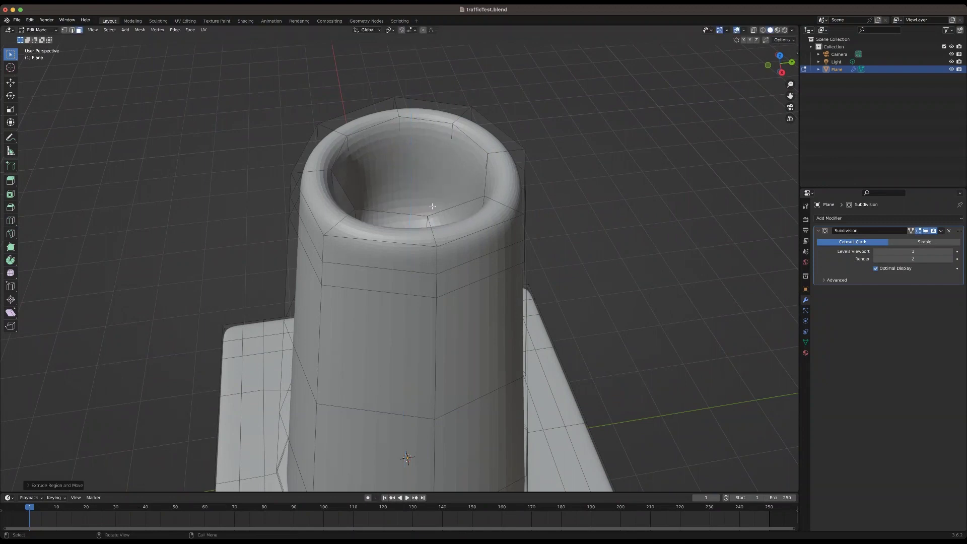
middle_click_drag(391, 196, 403, 179)
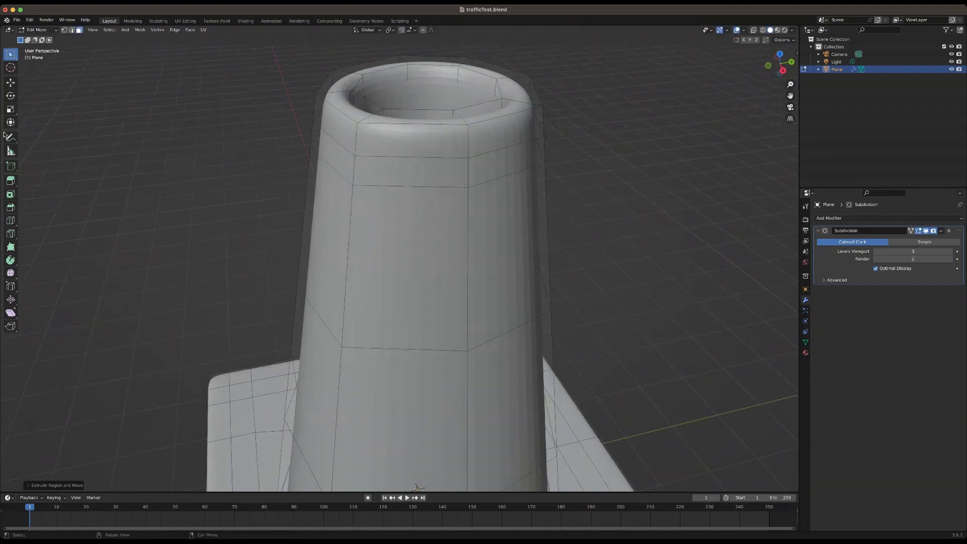
- With the Loop Cut tool, add horizontal loops inside the opening, slid towards its floor and up towards its rim
left_click(10, 221)
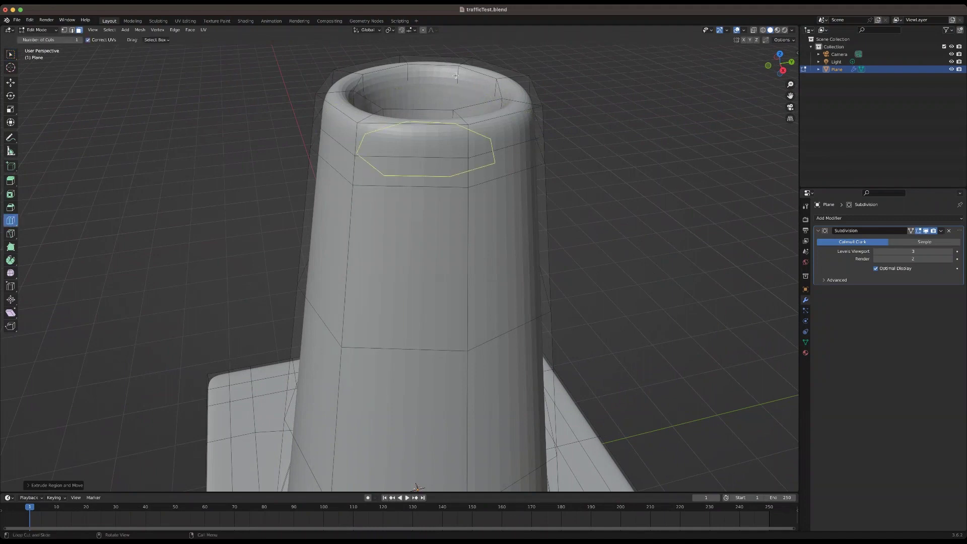
left_click_drag(455, 76, 430, 483)
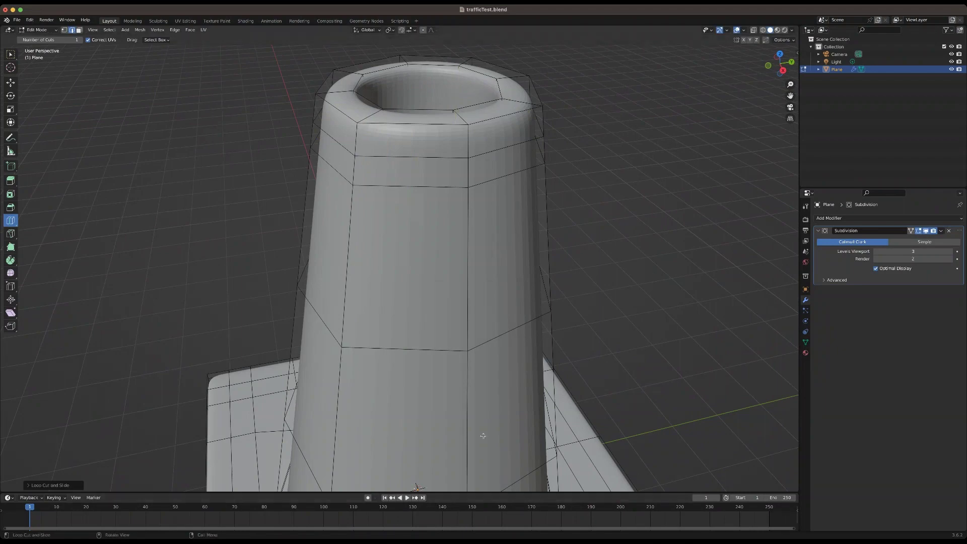
middle_click_drag(518, 335, 403, 252)
left_click_drag(411, 257, 388, 272)
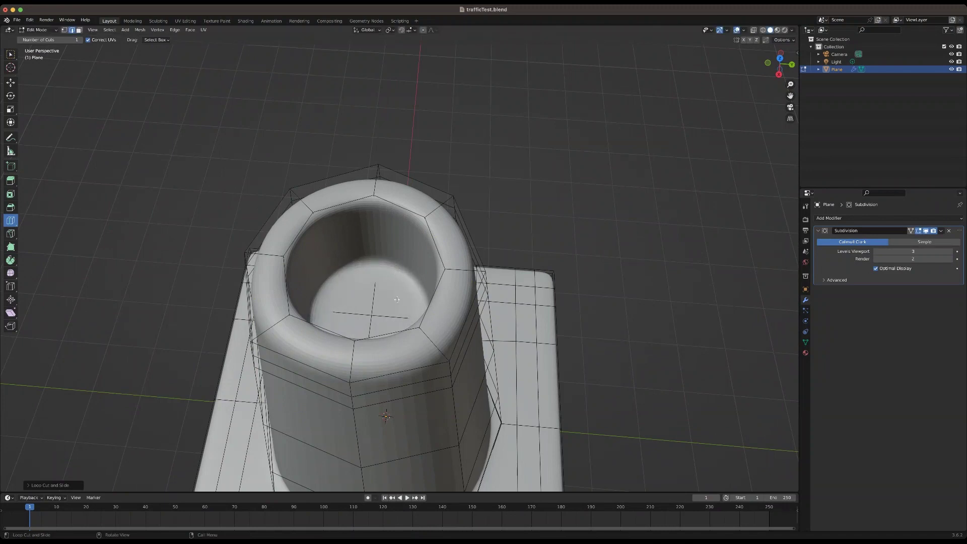
middle_click_drag(388, 272, 413, 279)
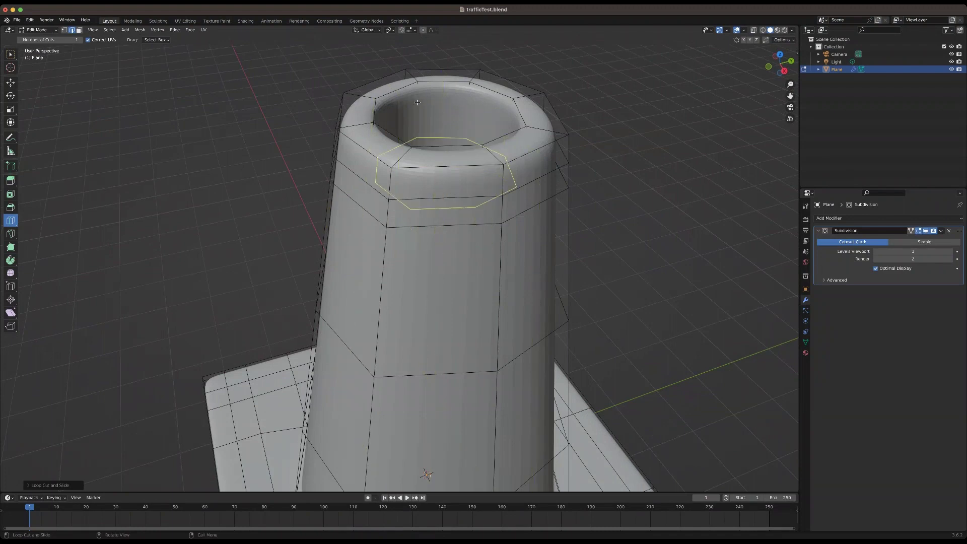
left_click_drag(418, 102, 416, 57)
left_click_drag(452, 121, 434, 76)
- Return the cone to Object Mode, deselect it and check the hollowed shape from several sides
left_click(37, 30)
left_click(40, 39)
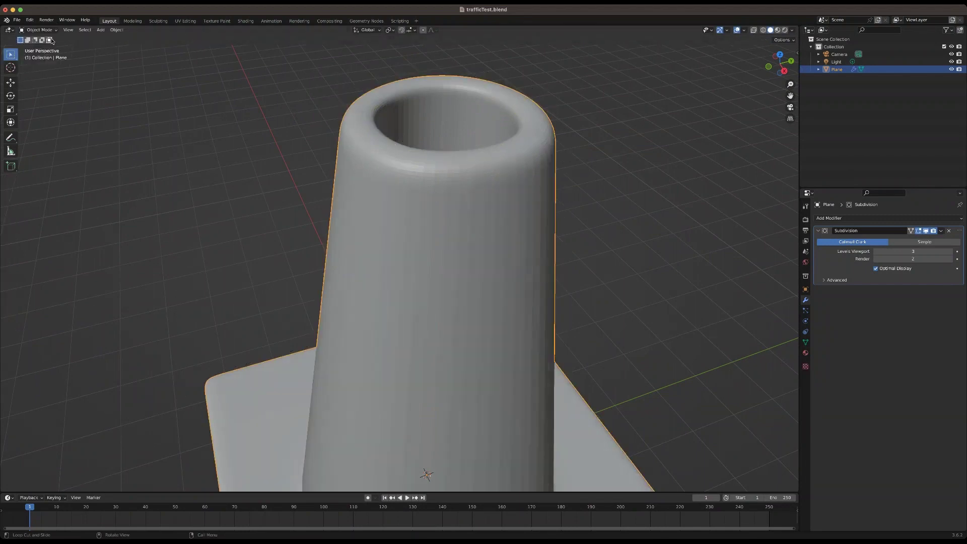
scroll(196, 215, "down", 3)
left_click(228, 240)
middle_click_drag(249, 220, 320, 314)
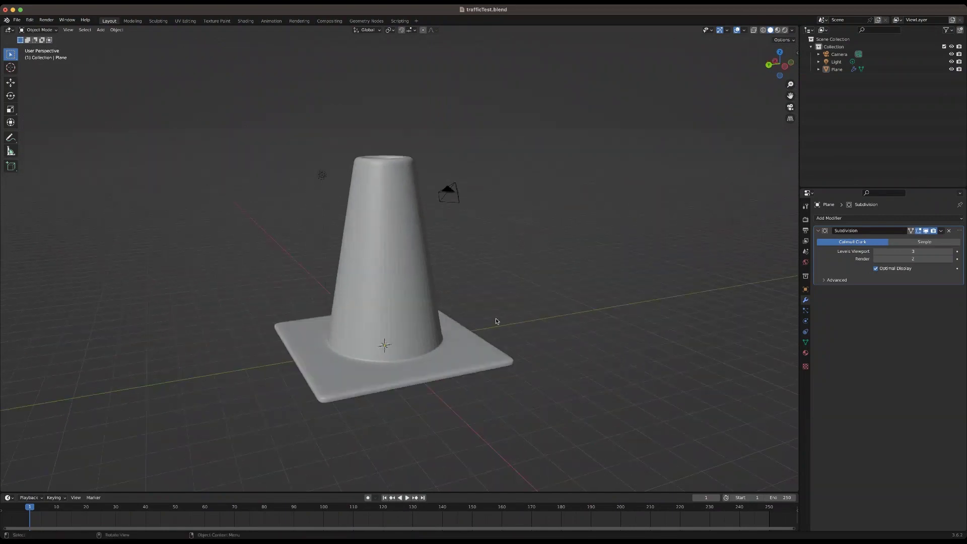
mouse_move(496, 321)
middle_mouse_down()
mouse_move(374, 332)
mouse_move(487, 309)
middle_mouse_up()
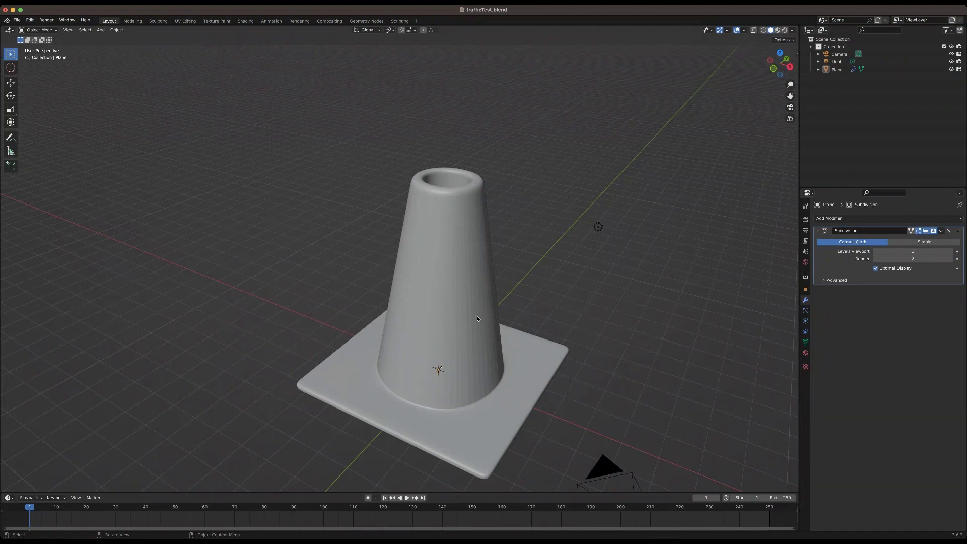
middle_click_drag(461, 339, 488, 318)
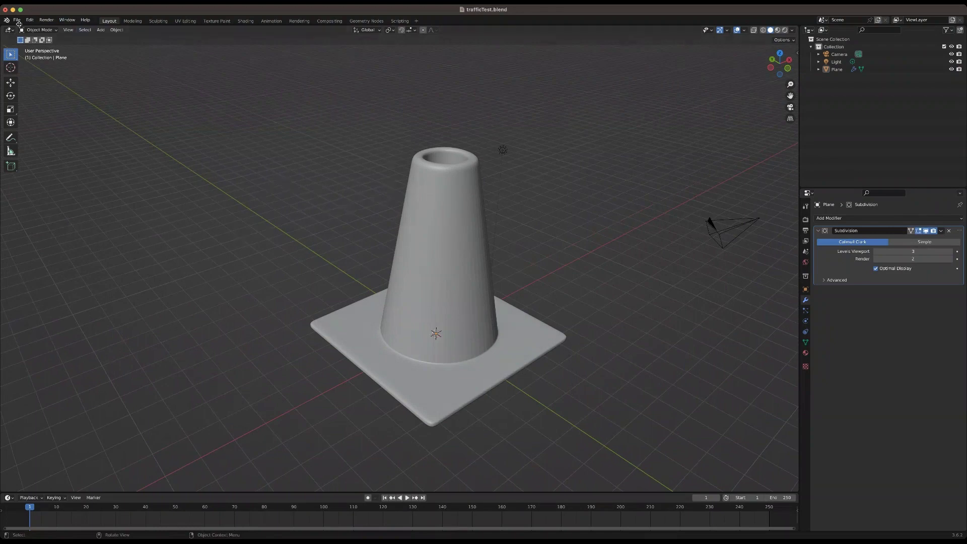
- Save the current file and open the recent file trafficCone.blend
left_click(17, 20)
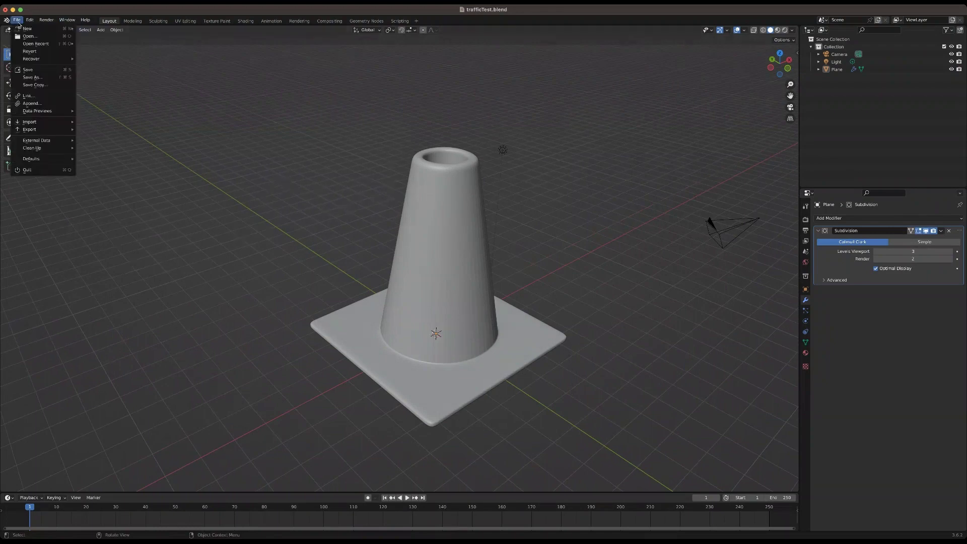
left_click(28, 70)
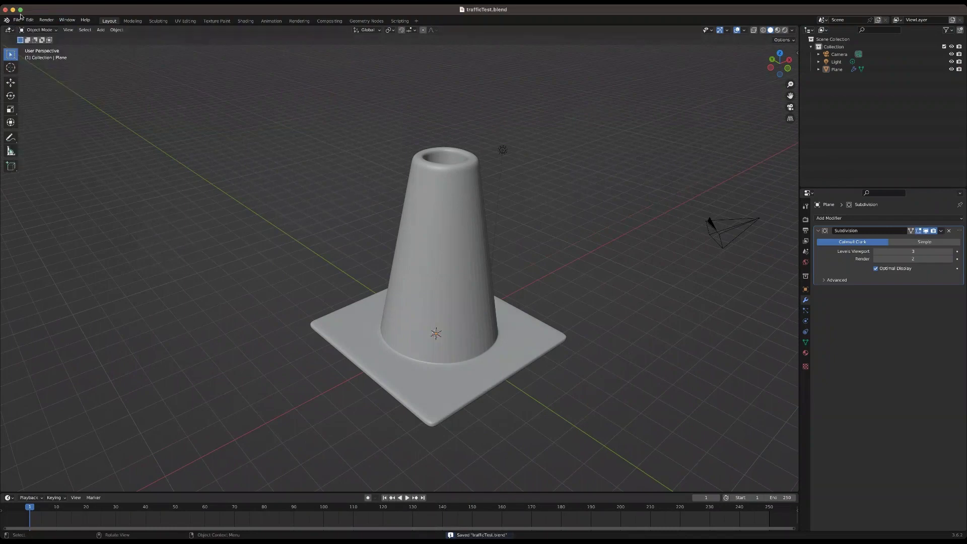
left_click(16, 20)
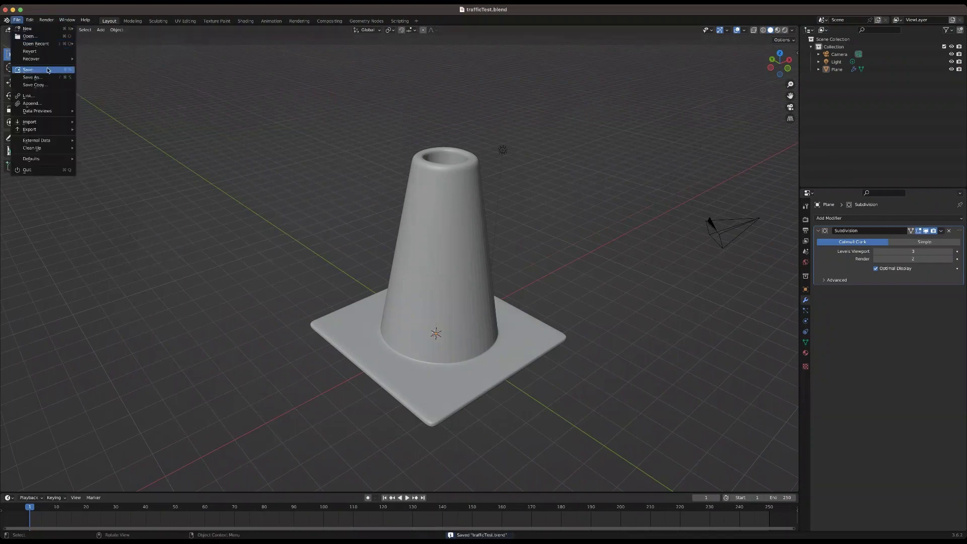
mouse_move(41, 44)
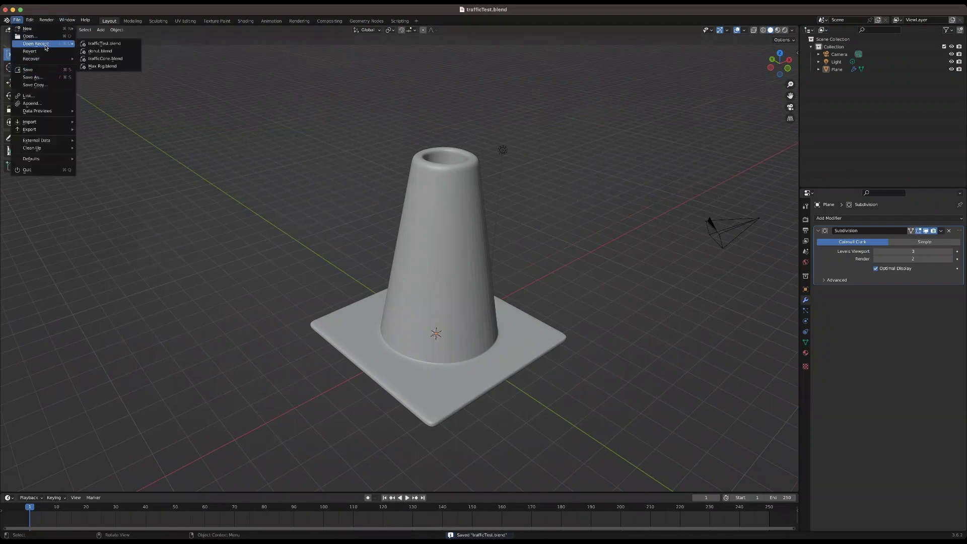
left_click(115, 58)
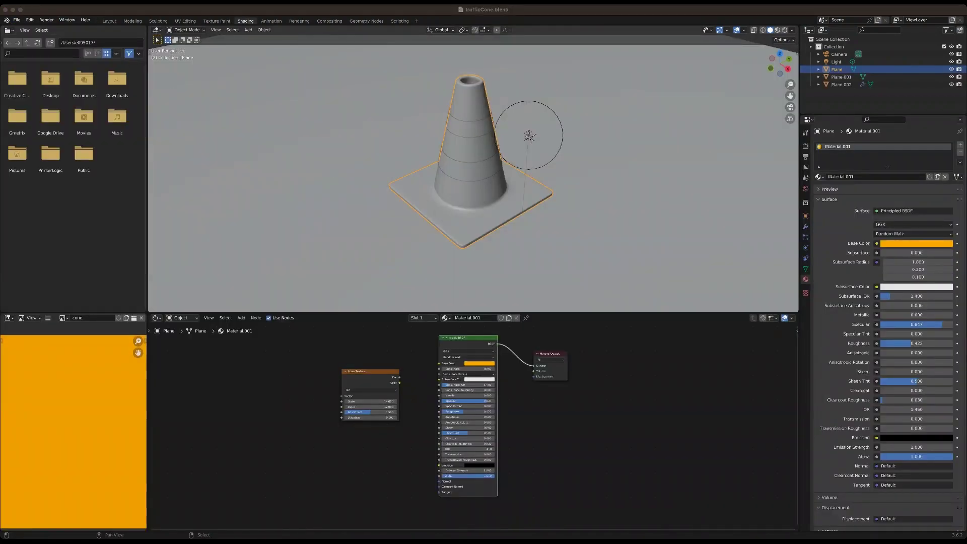
- In the Modeling workspace, enlarge the user-perspective viewport and examine the finished cone's mesh and modifier list
left_click(133, 21)
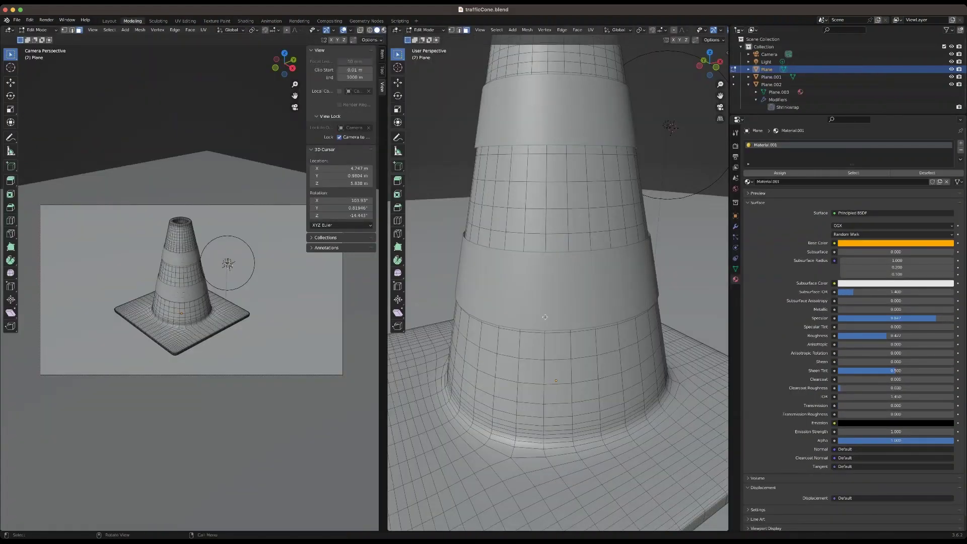
left_click_drag(385, 287, 238, 277)
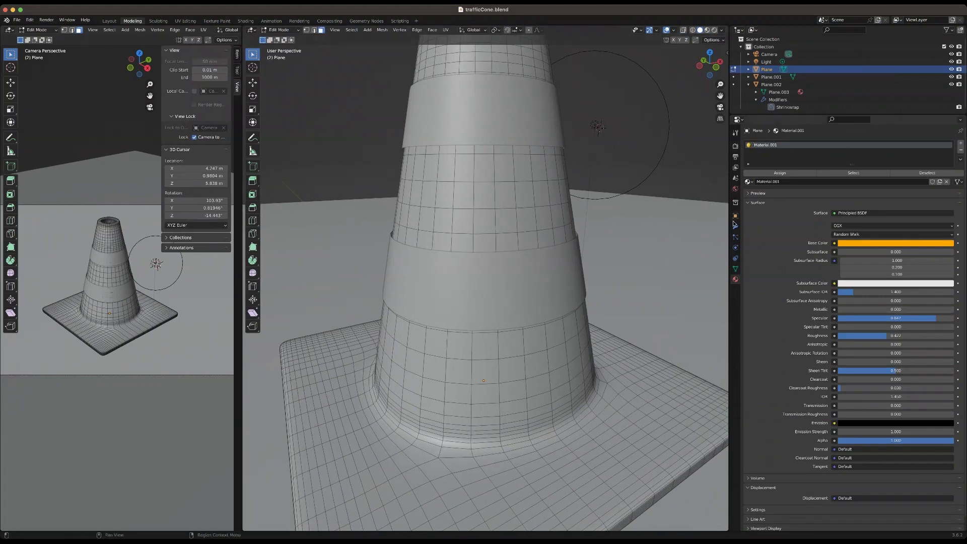
left_click(736, 226)
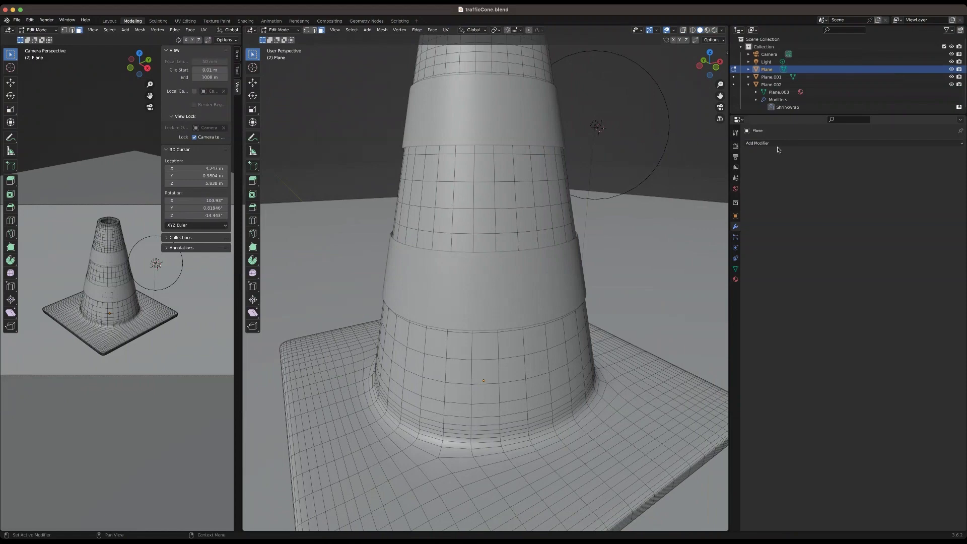
scroll(512, 252, "down", 8)
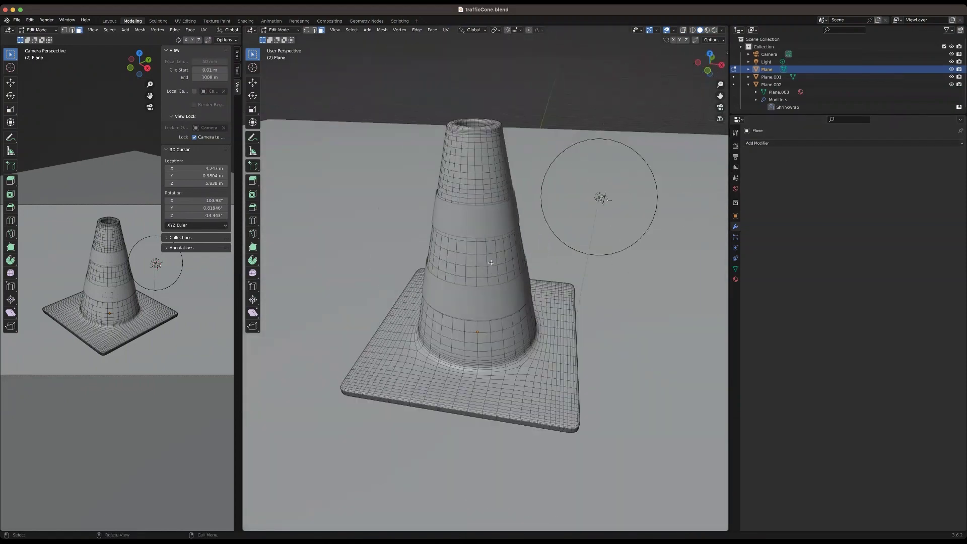
middle_click_drag(493, 257, 479, 205)
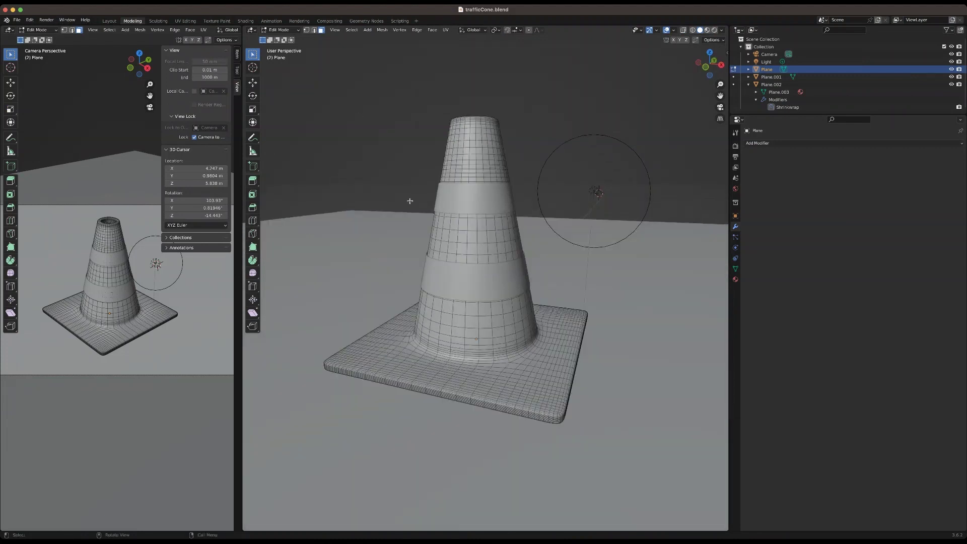
- In Object Mode, select the cone's stripes and the ground plane to check their modifiers, and enlarge the camera viewport
key("Tab")
left_click(488, 210)
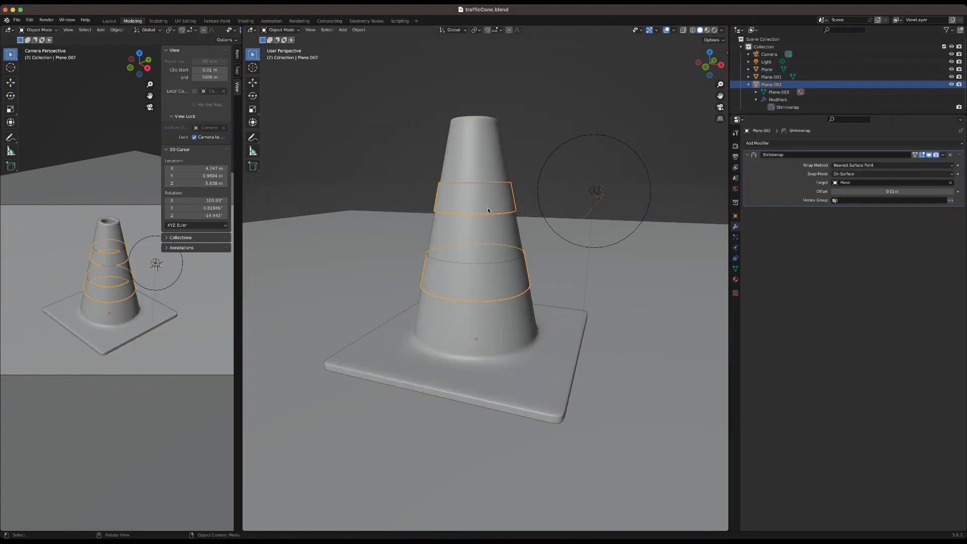
left_click(376, 225)
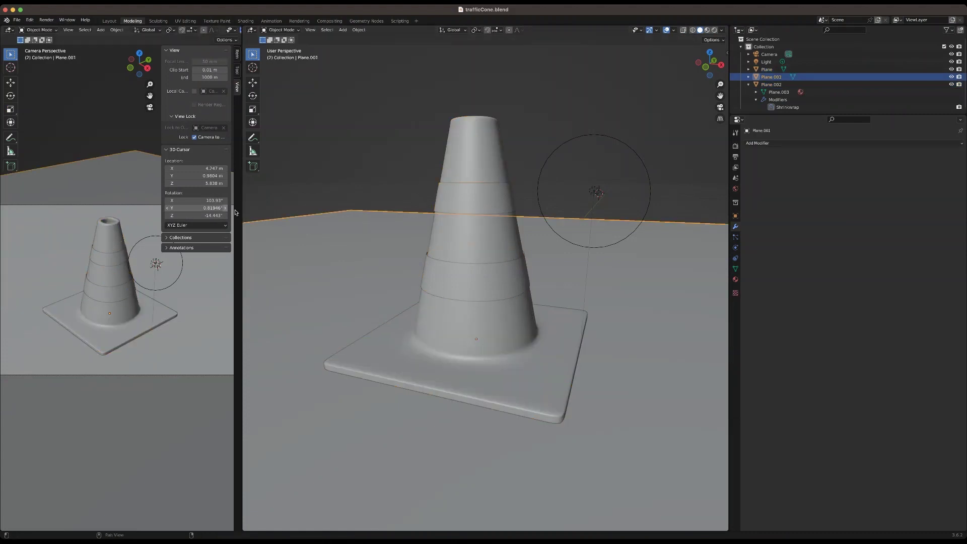
left_click_drag(242, 207, 702, 227)
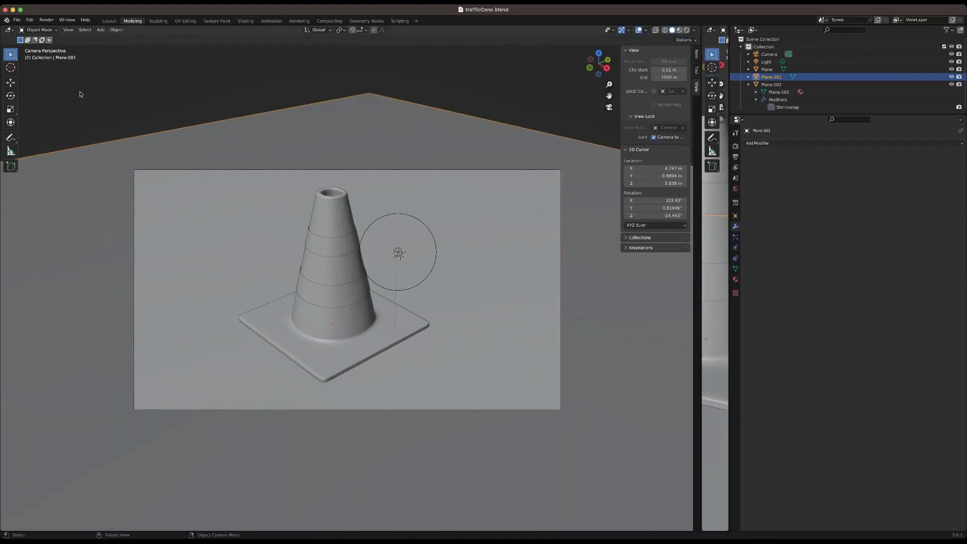